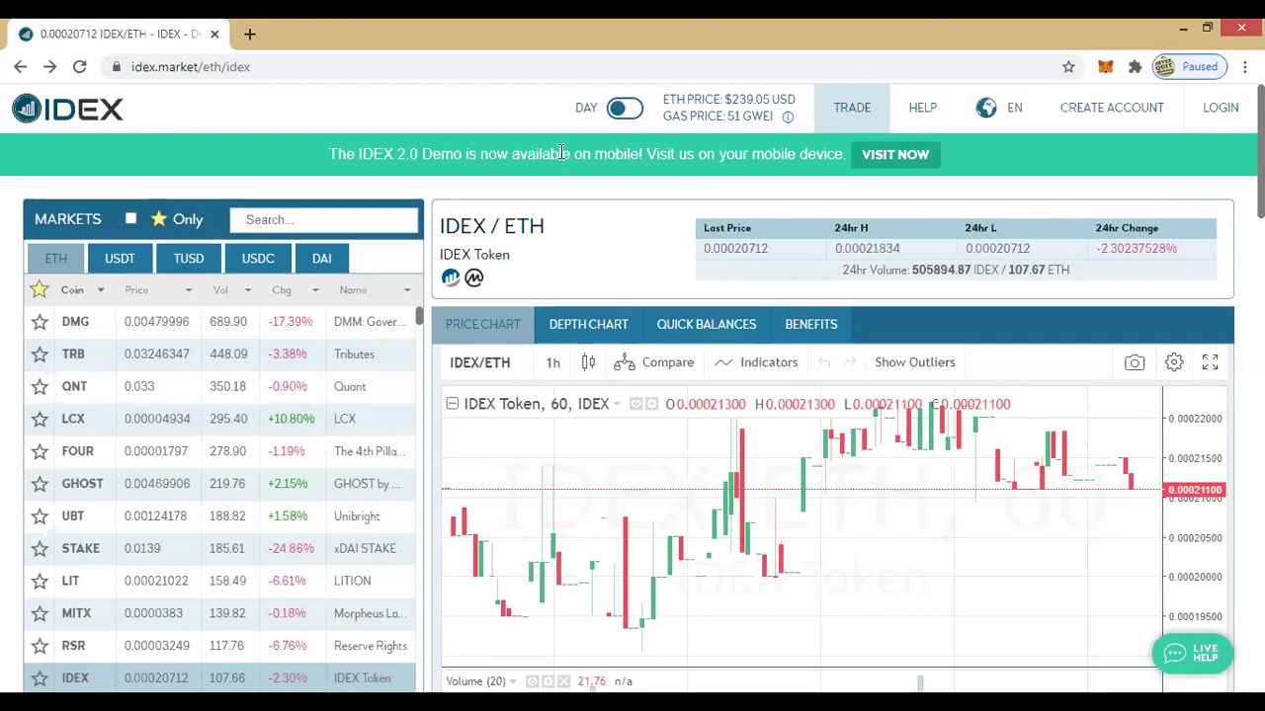
Step: Switch the IDEX exchange to the dark night theme
click(624, 108)
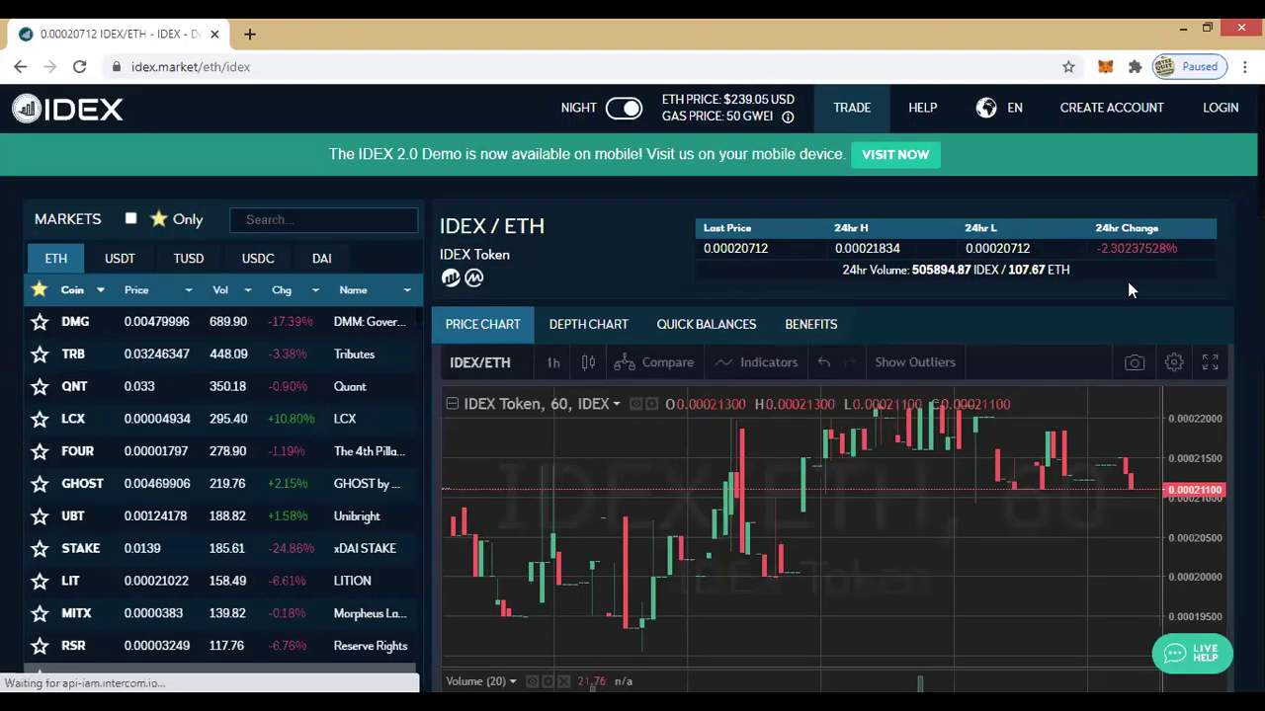
scroll(1127, 282, down, 1)
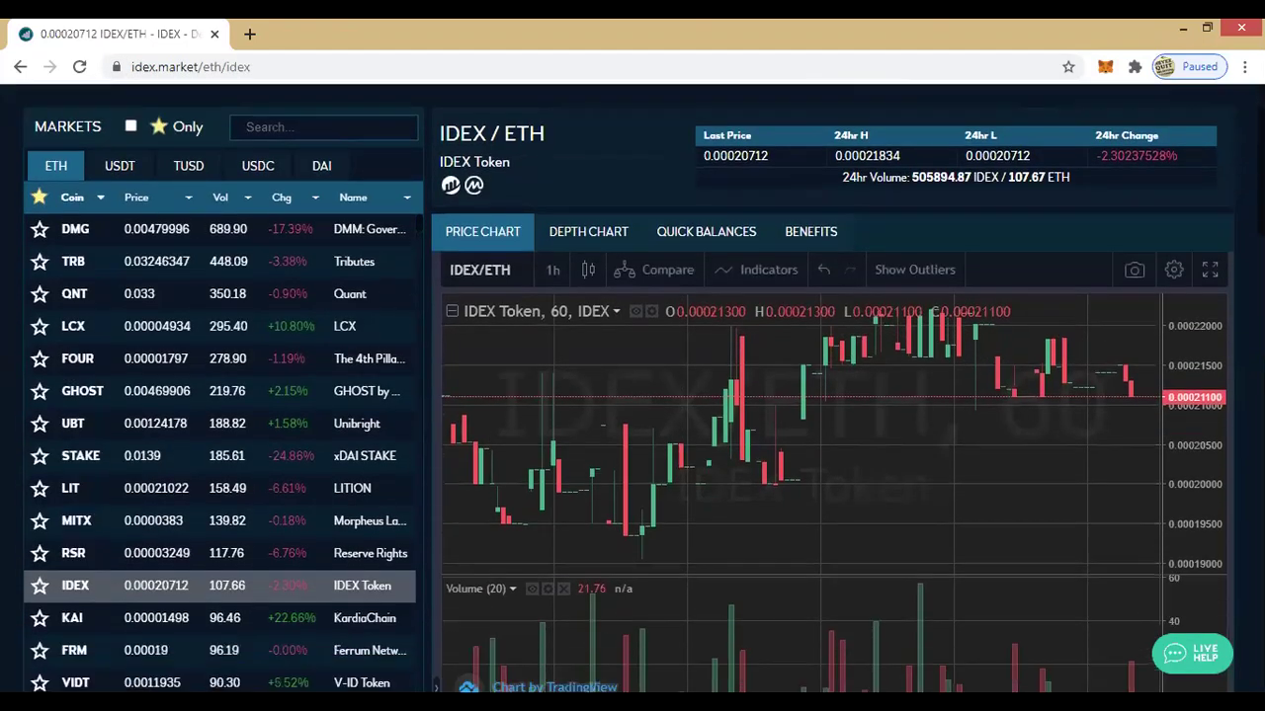
scroll(800, 420, up, 1)
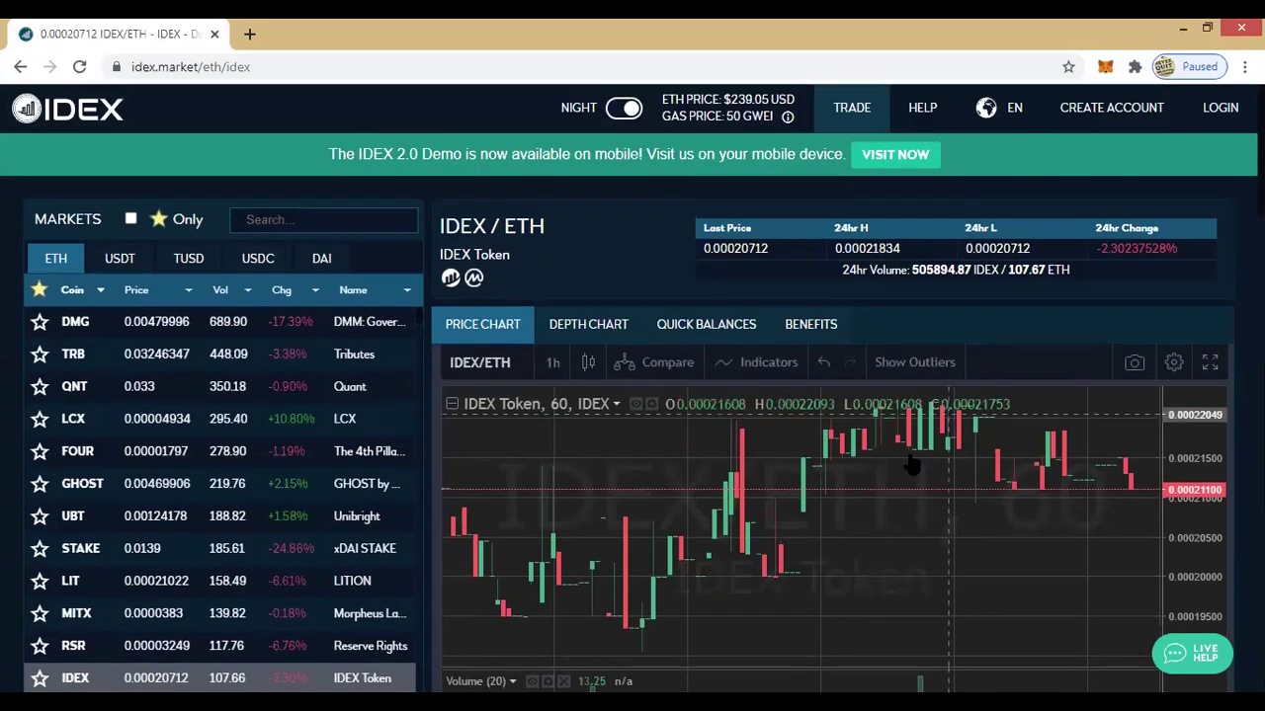
Step: Scroll through the IDEX/ETH order book and Trade History, then return to the top
scroll(801, 420, down, 7)
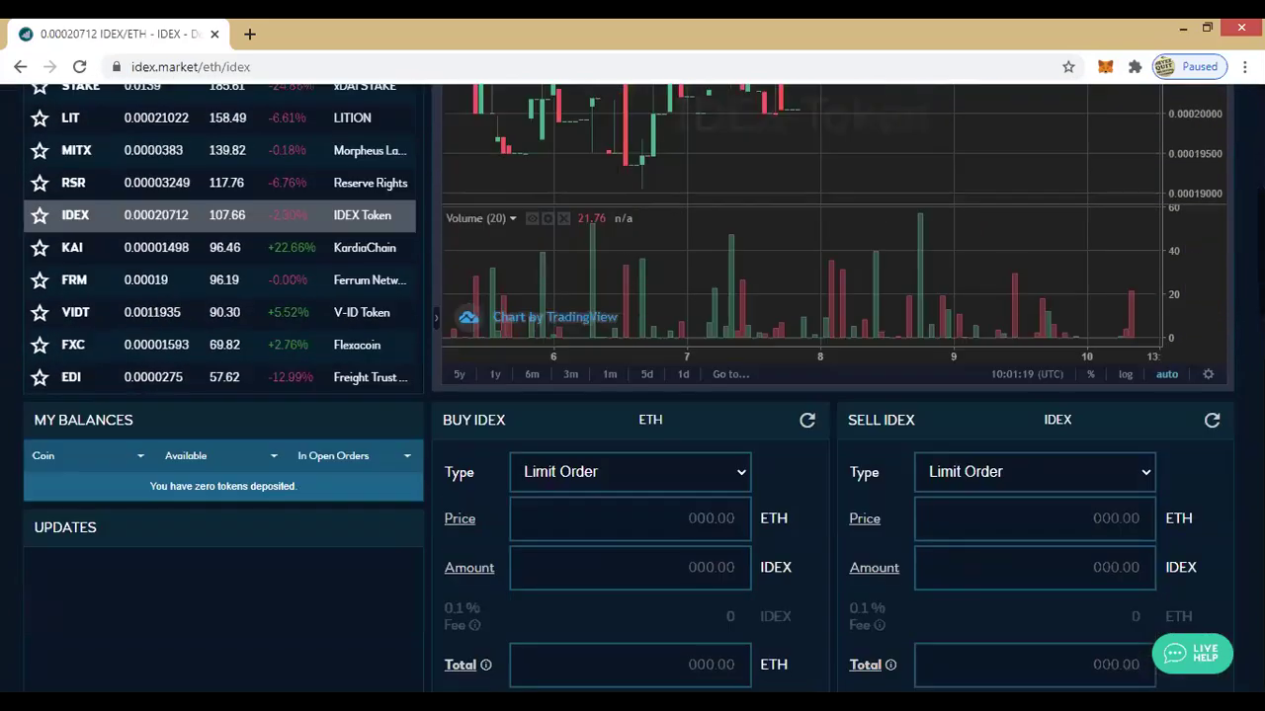
scroll(800, 420, down, 12)
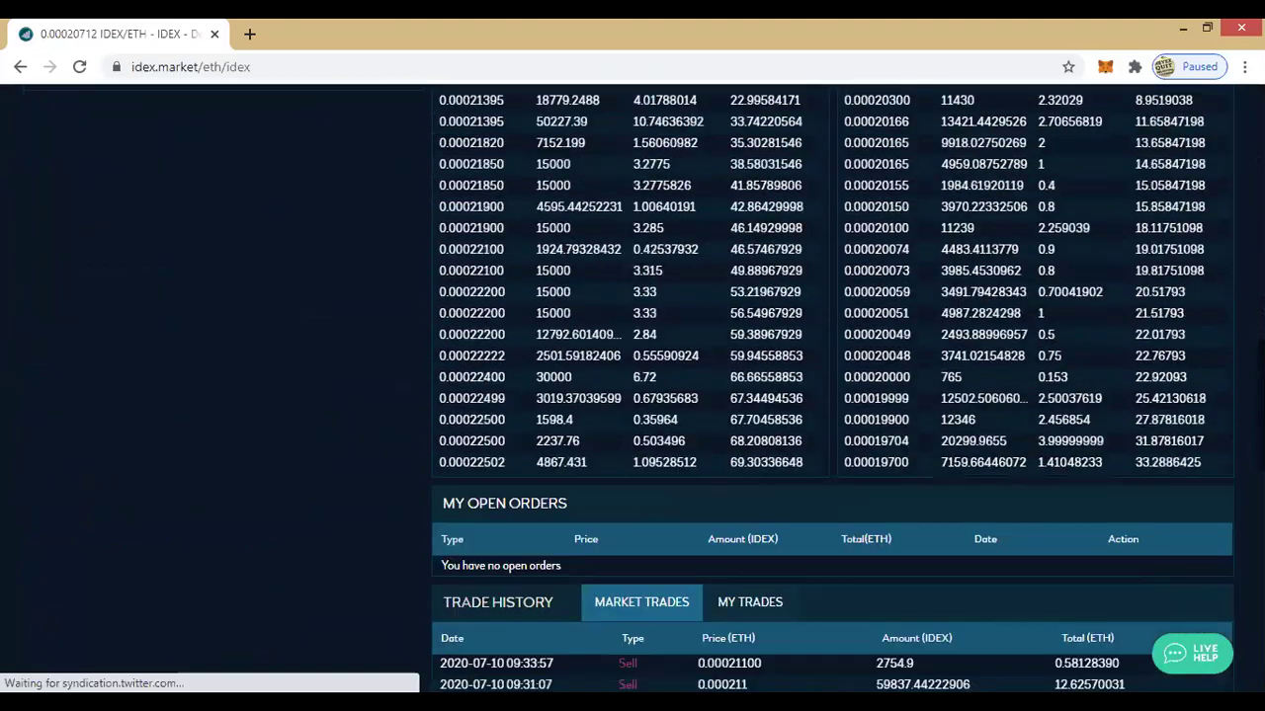
scroll(1215, 309, down, 4)
scroll(1216, 308, up, 4)
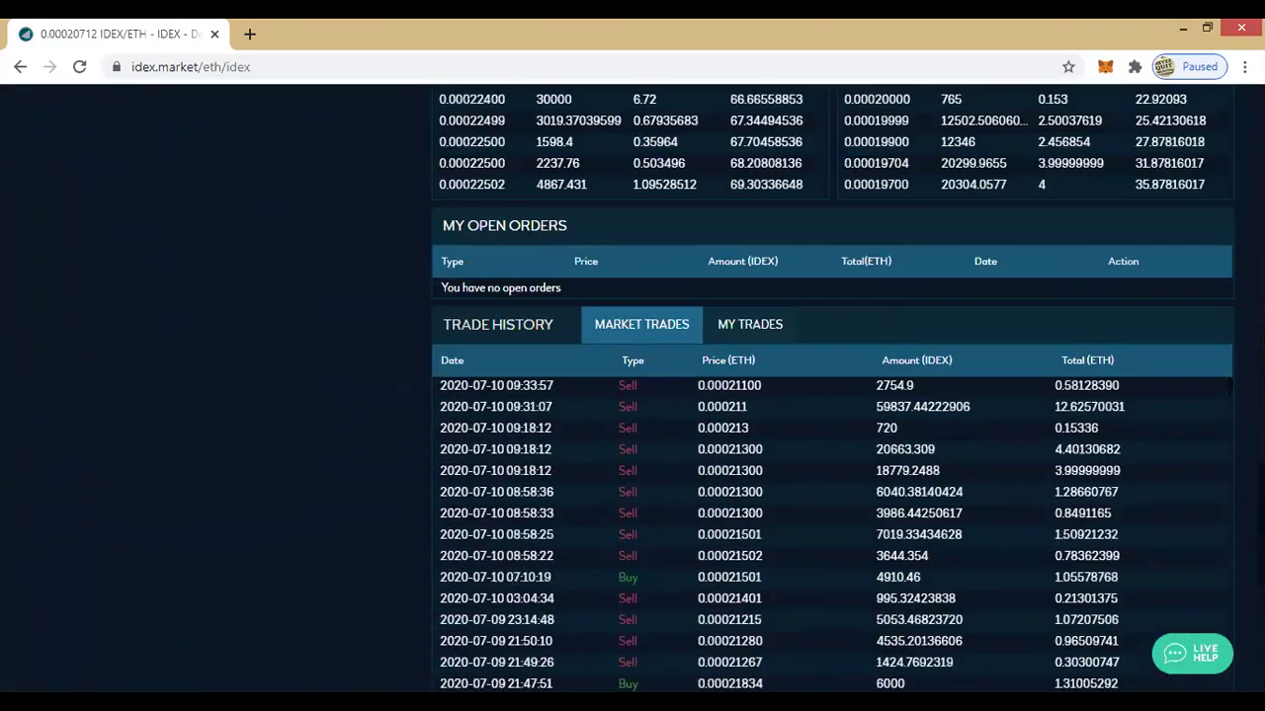
scroll(1215, 308, down, 1)
scroll(1216, 308, down, 1)
scroll(1216, 308, up, 3)
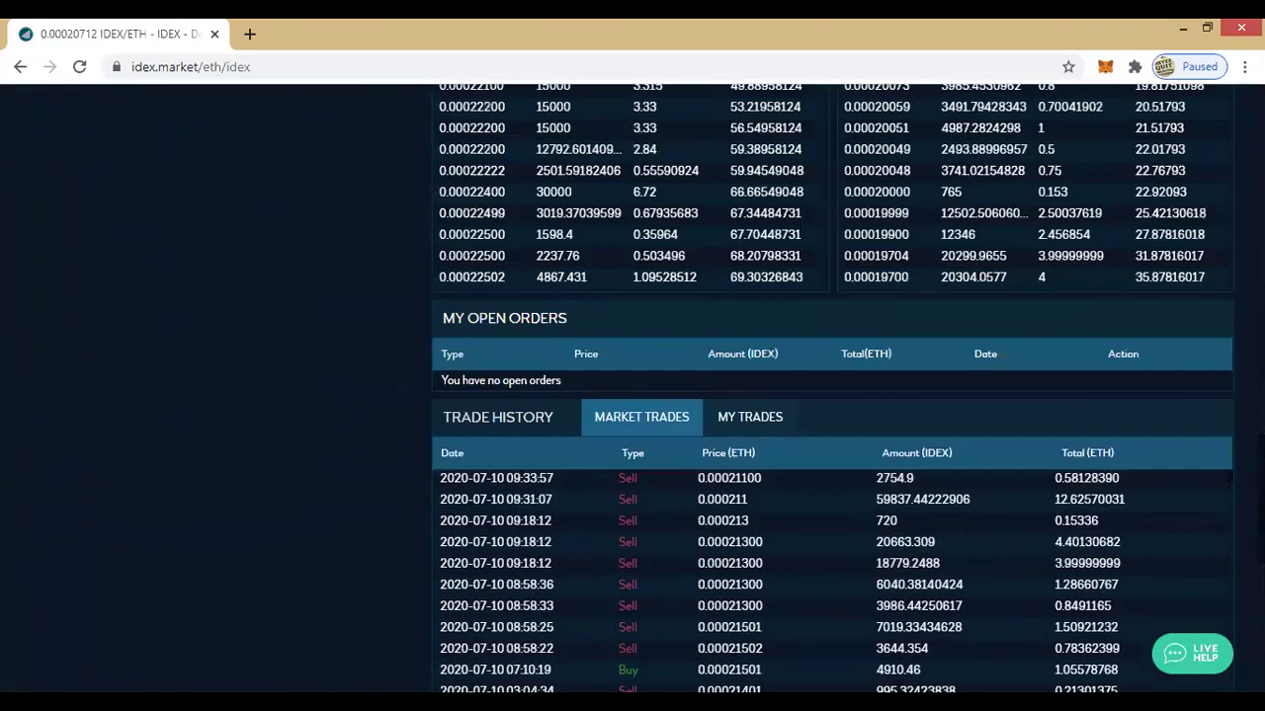
scroll(788, 477, up, 3)
scroll(787, 478, up, 3)
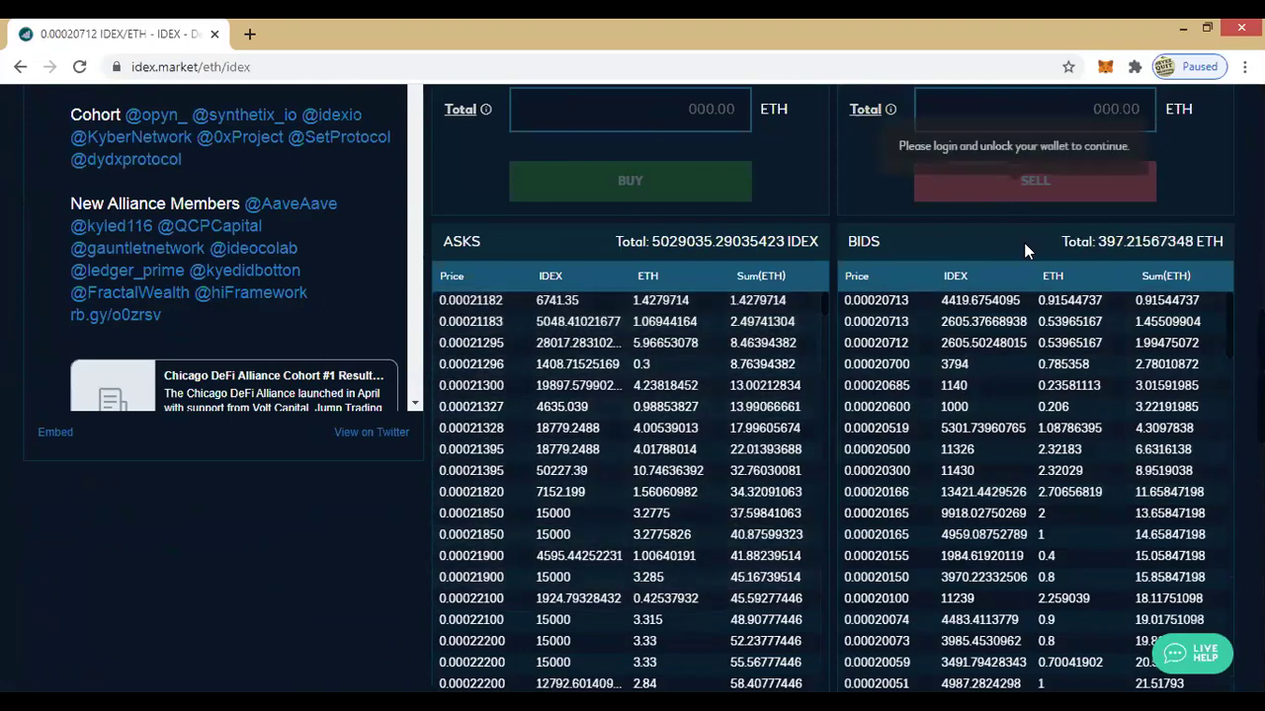
scroll(978, 415, down, 8)
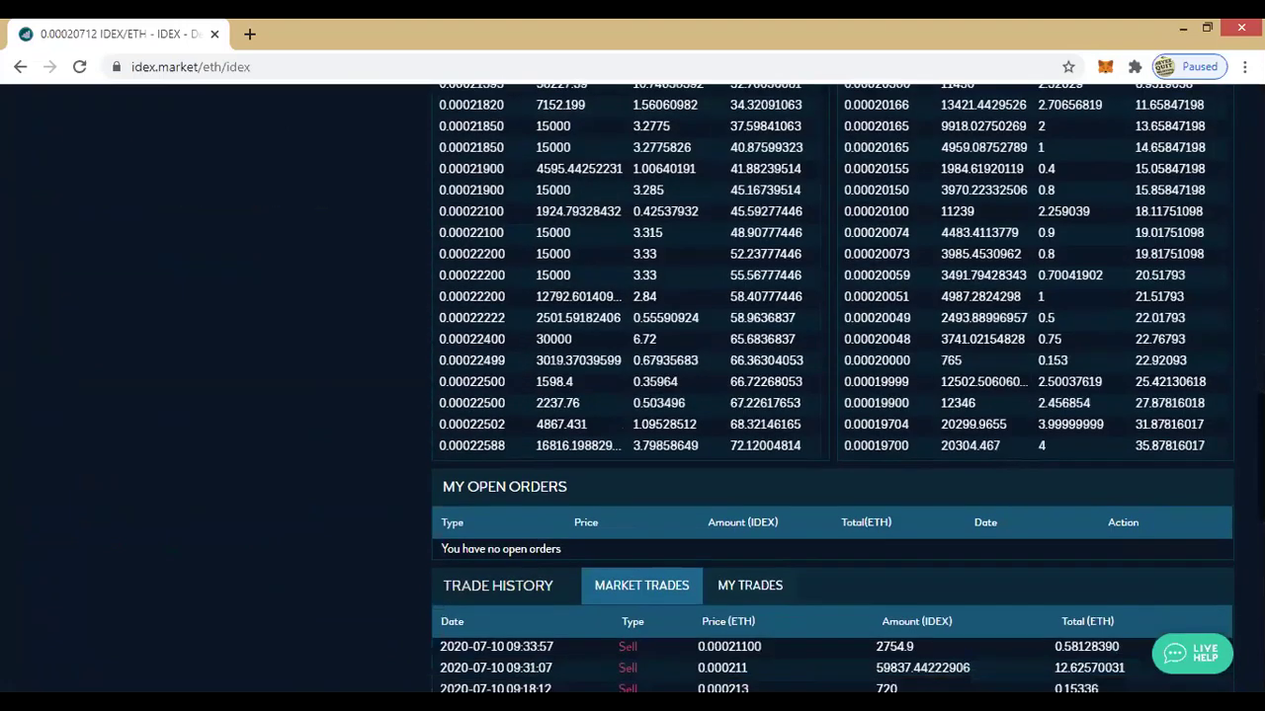
scroll(833, 395, down, 2)
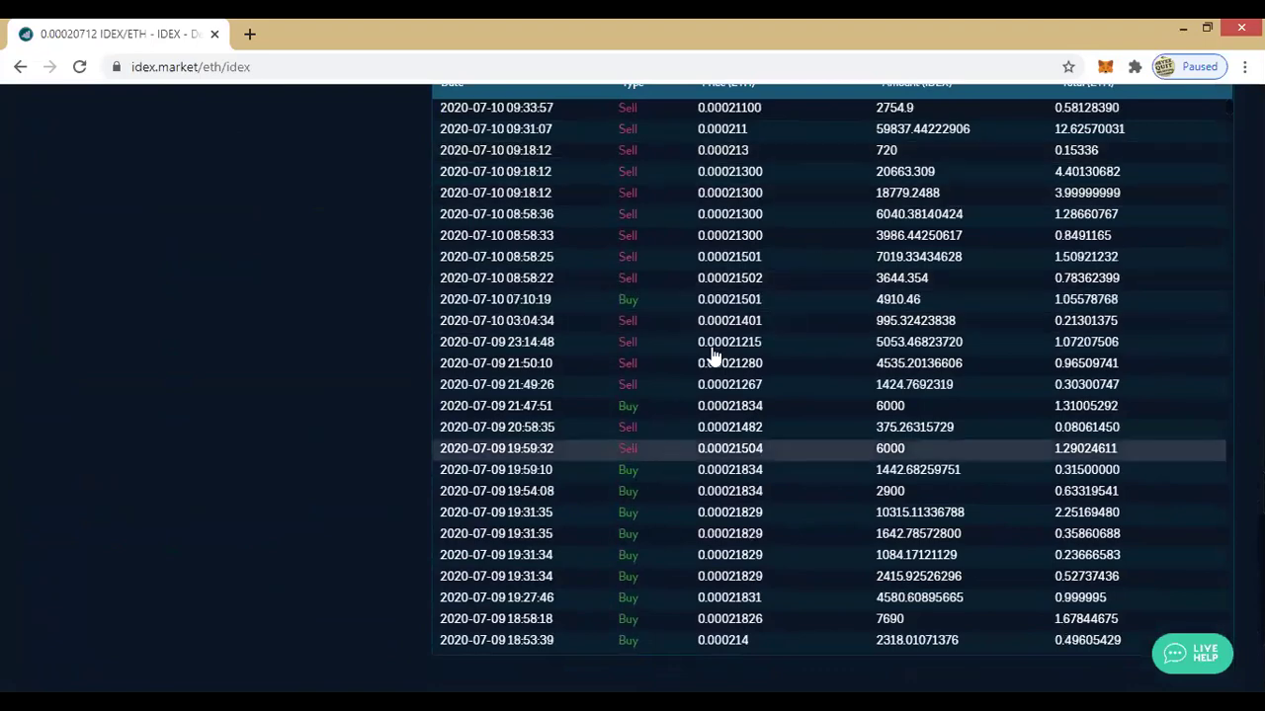
scroll(970, 263, up, 10)
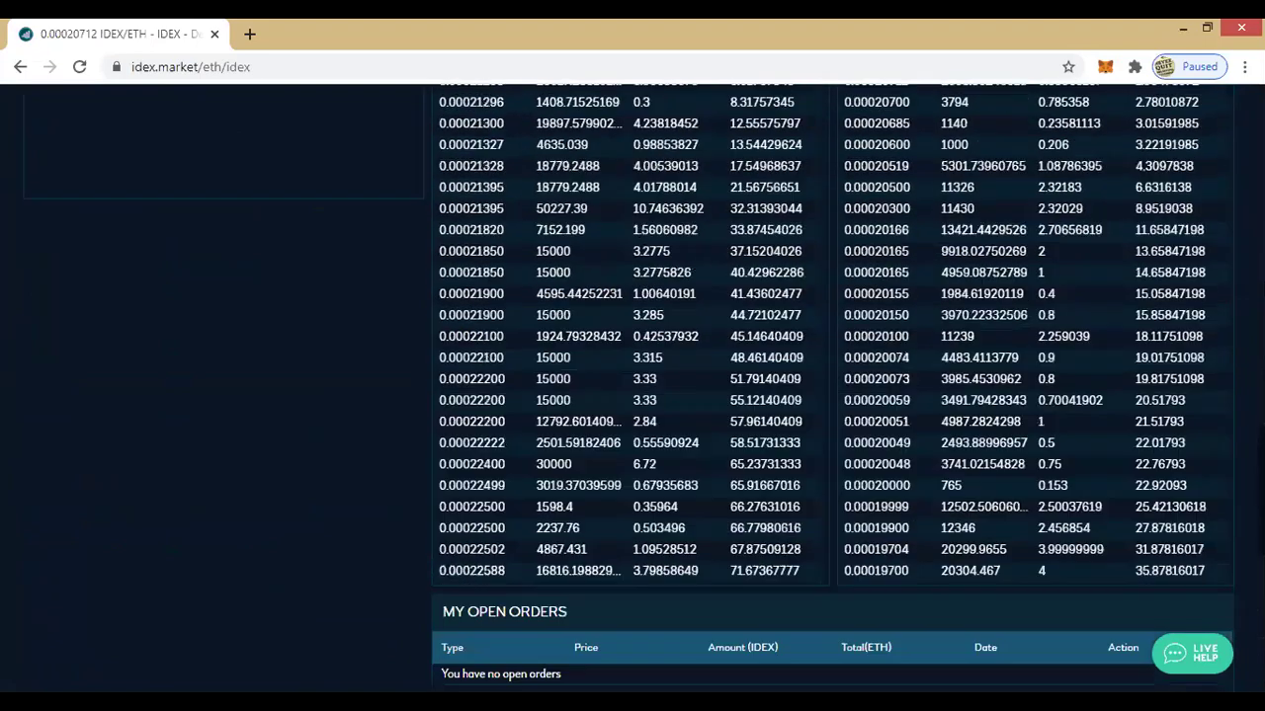
scroll(970, 263, up, 8)
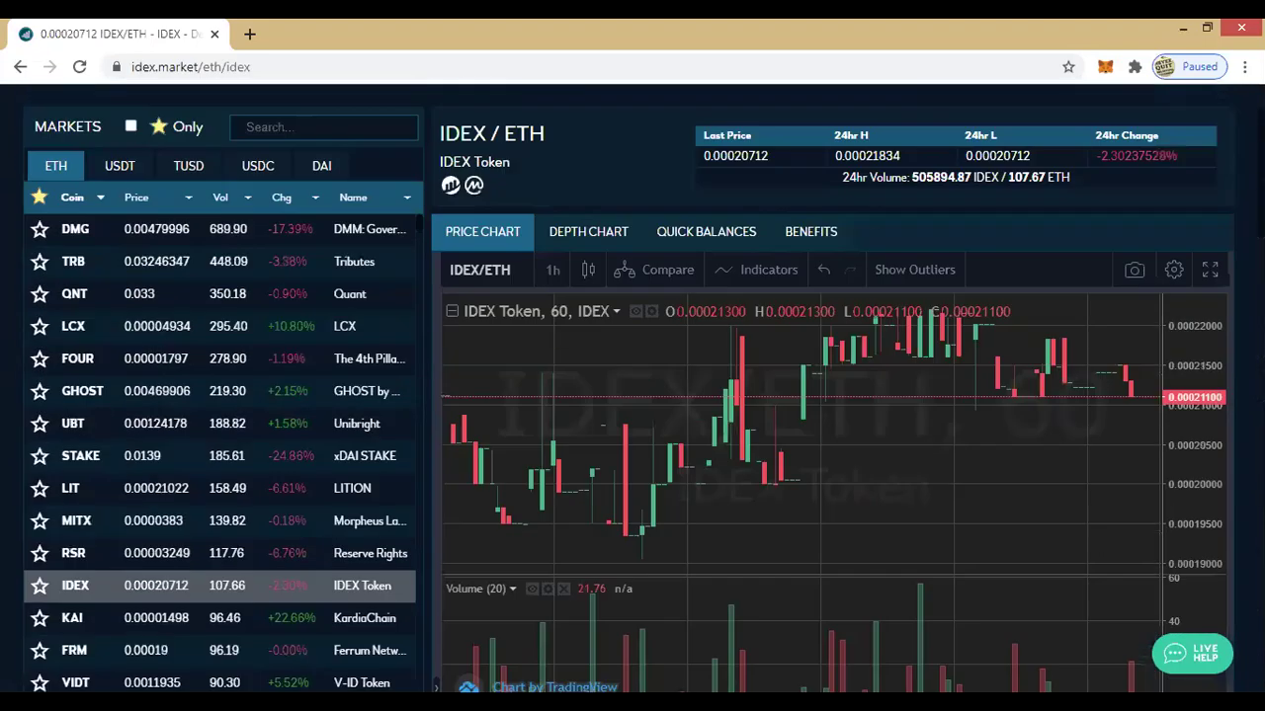
scroll(632, 395, up, 1)
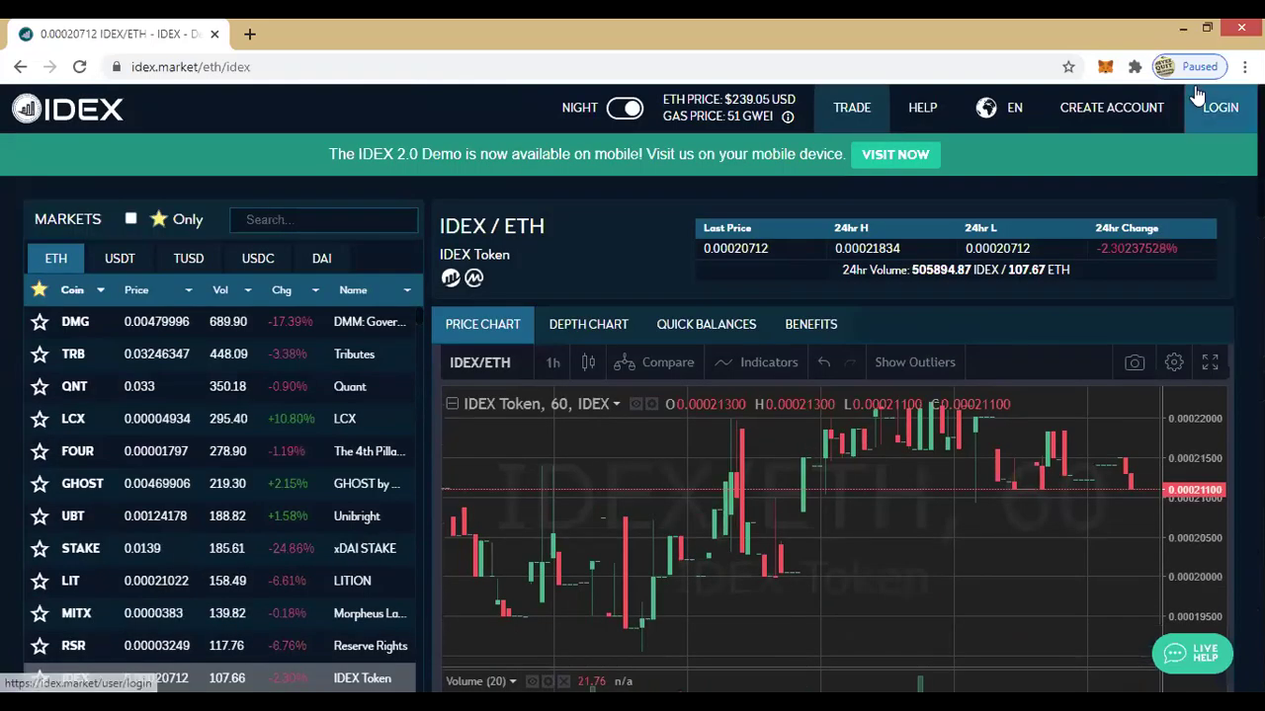
Step: Open the 'Sign up to Trade on IDEX' form and look over its email, password and reCAPTCHA fields
click(1103, 116)
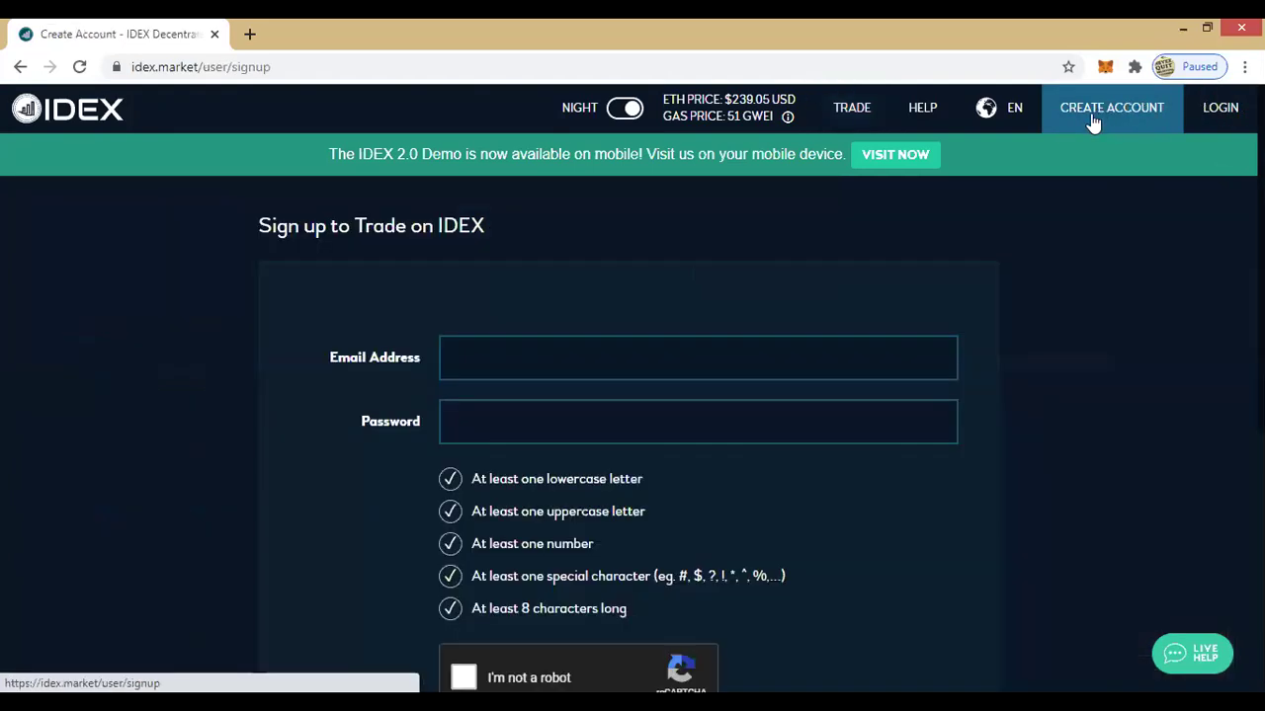
scroll(1006, 375, down, 1)
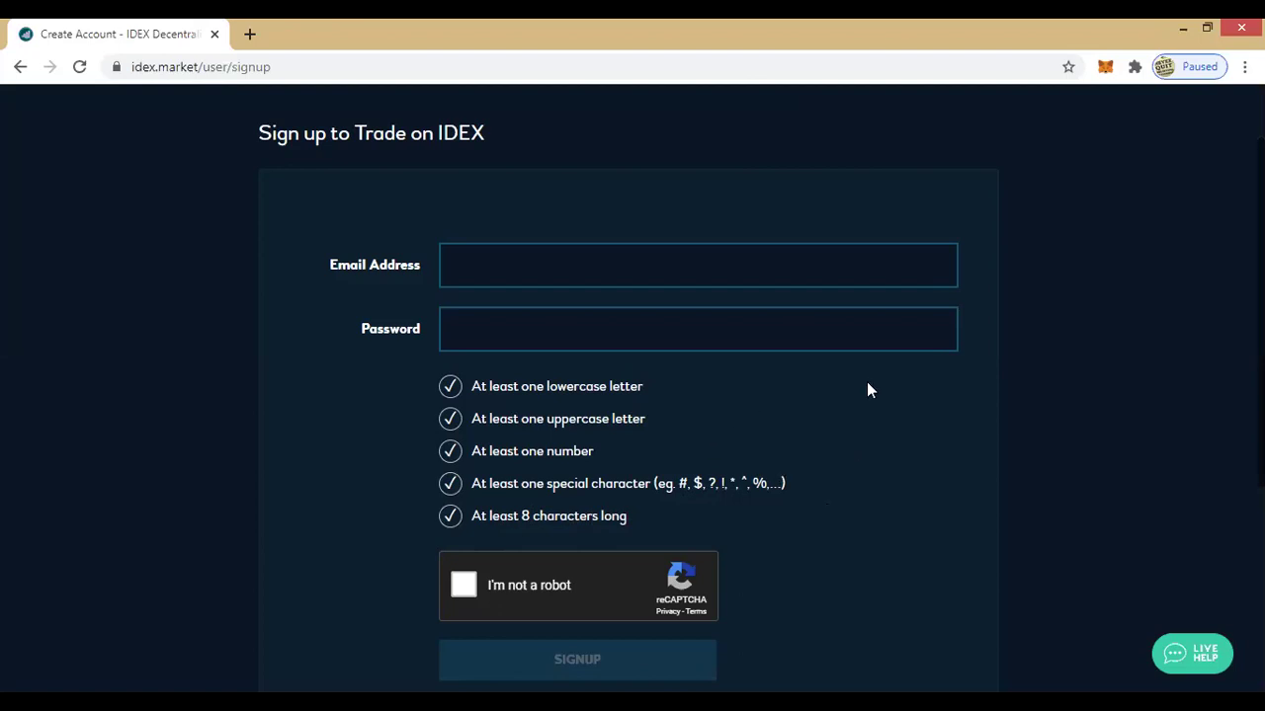
scroll(650, 368, down, 1)
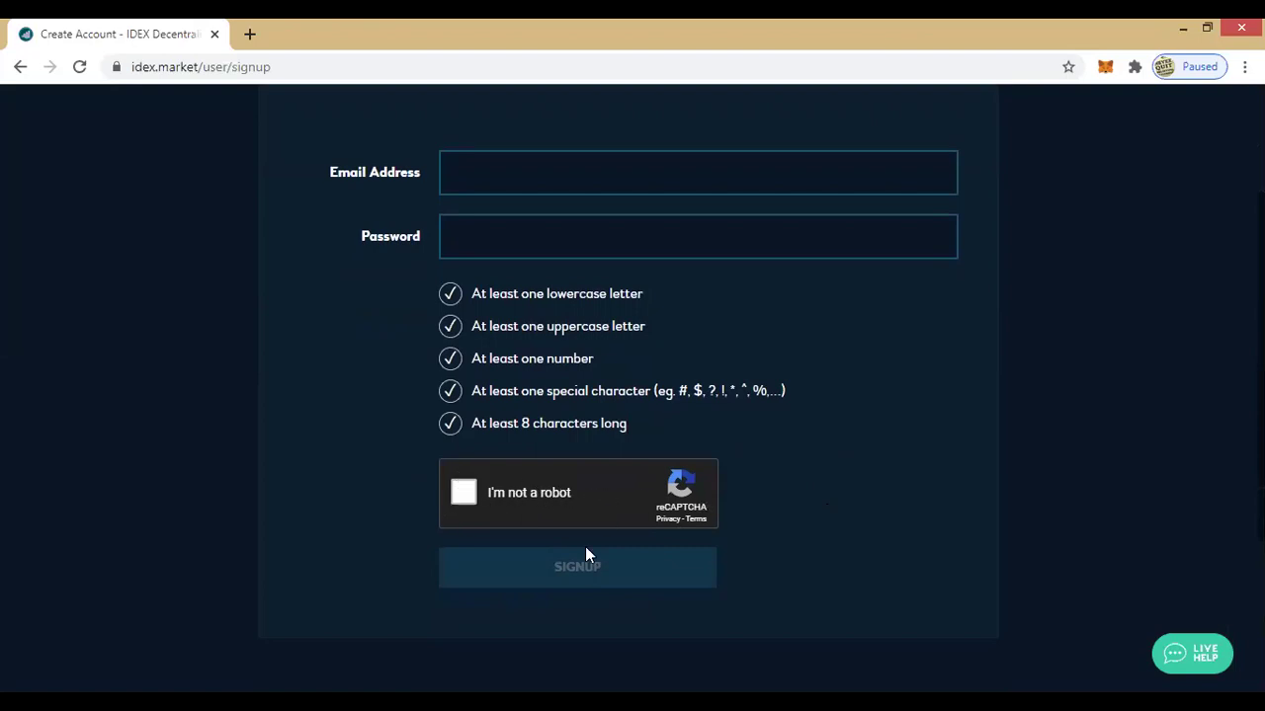
scroll(999, 429, up, 3)
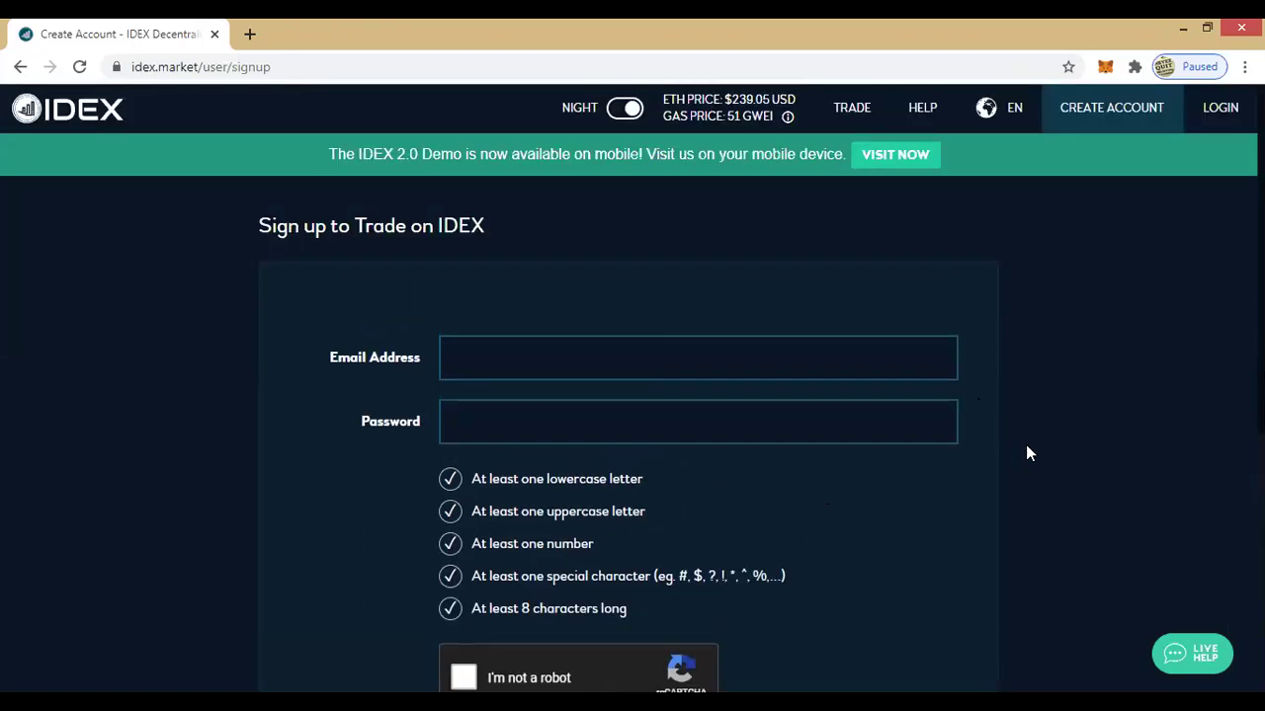
Step: Go to the IDEX login page and start filling in the account e-mail address
click(1222, 107)
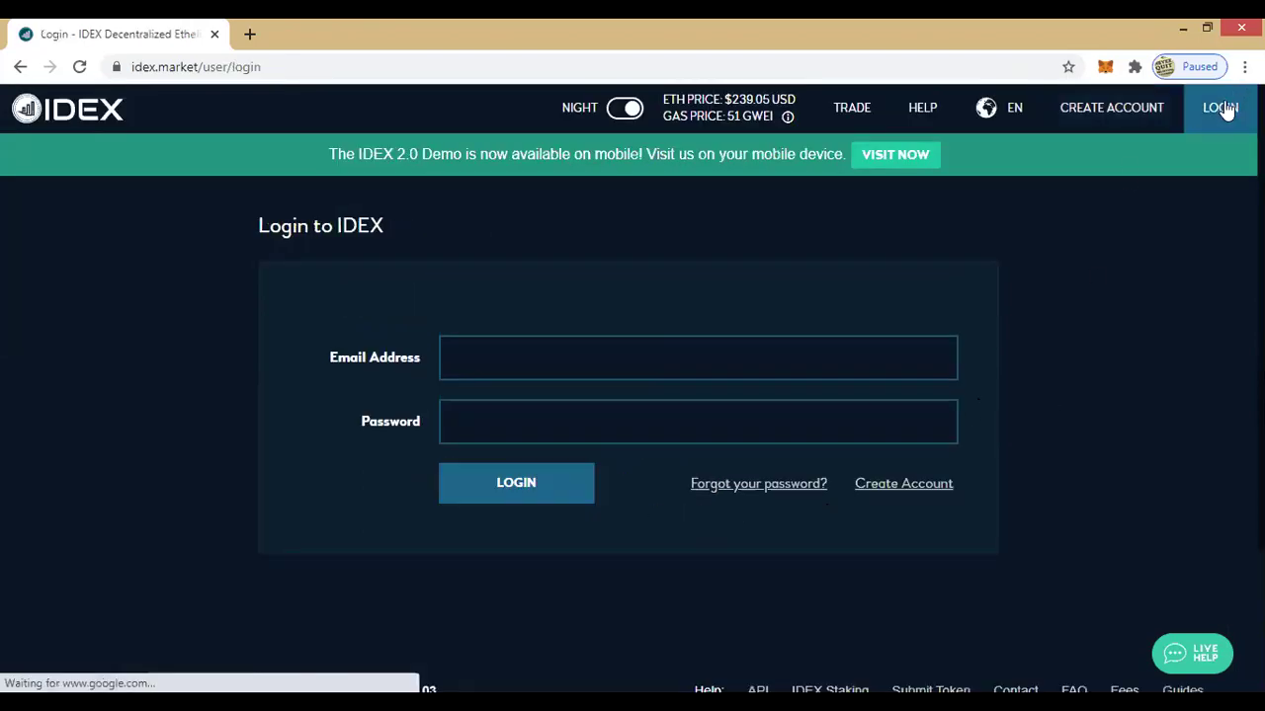
click(529, 359)
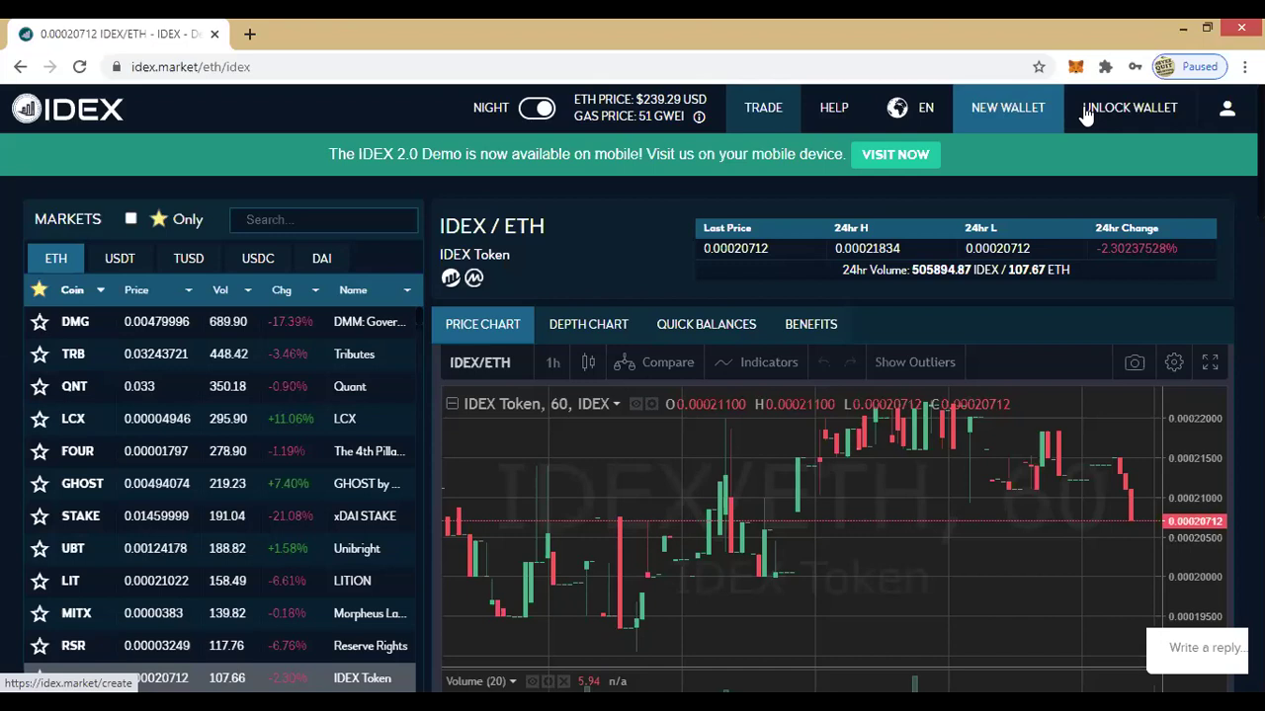
Step: Create a new wallet secured with a strong password, confirming with YES - CREATE WALLET
click(1084, 112)
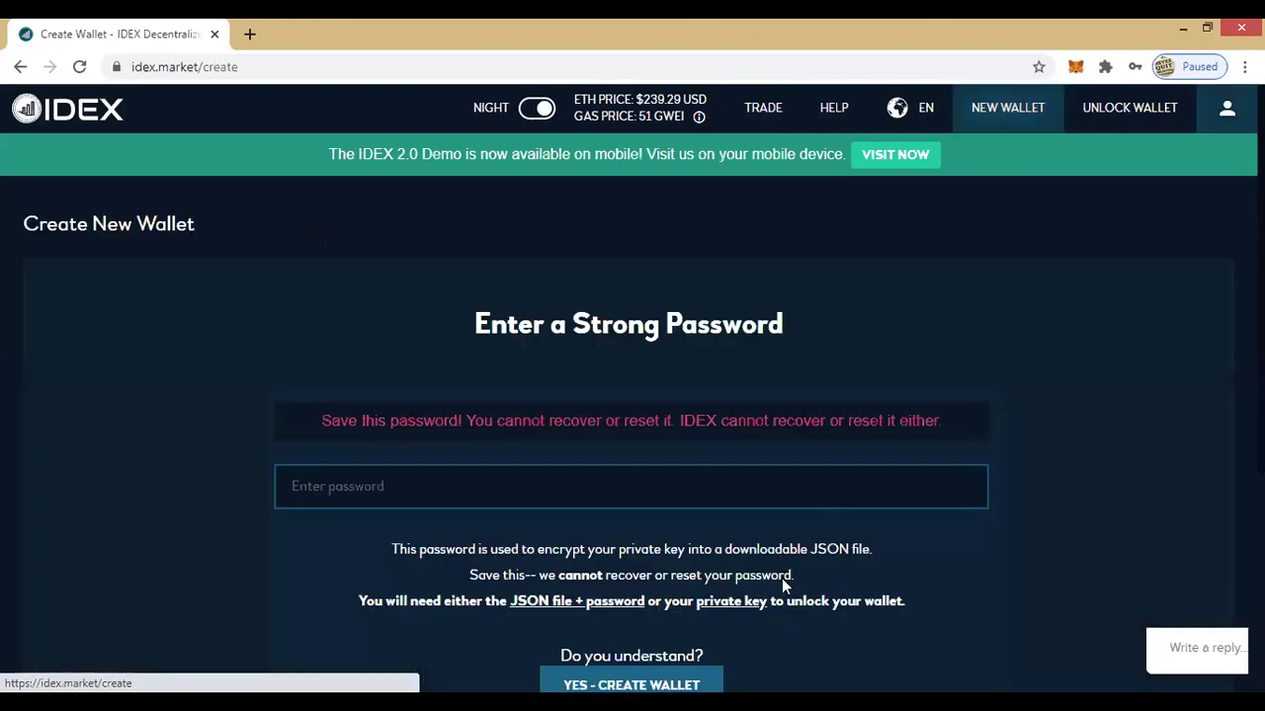
click(352, 487)
text(••••••••)
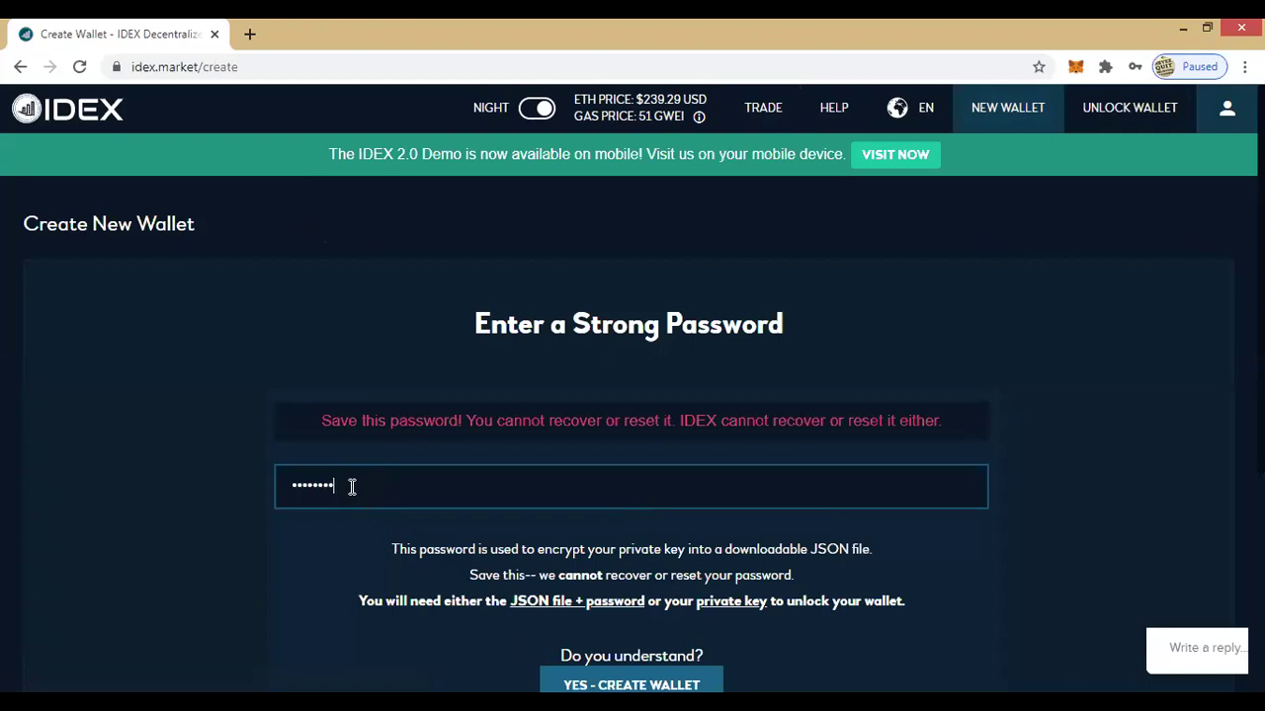
text(•••)
scroll(1196, 423, down, 1)
scroll(1197, 432, down, 1)
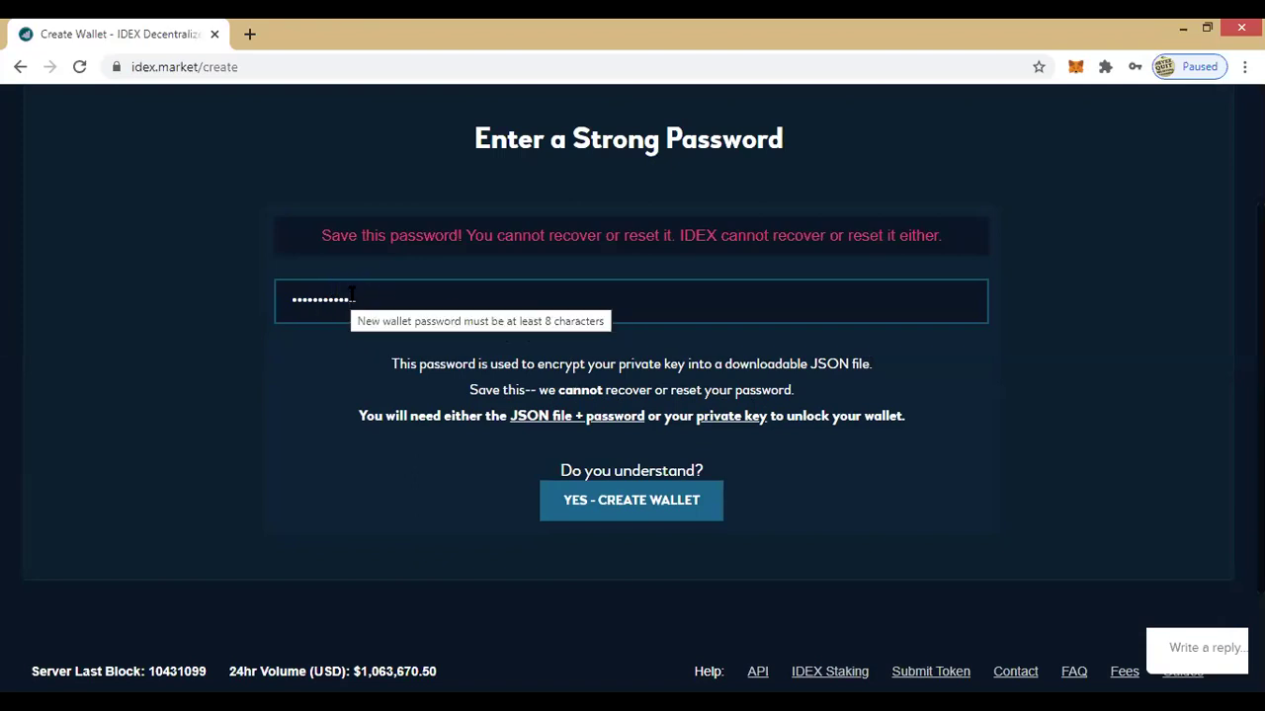
click(611, 506)
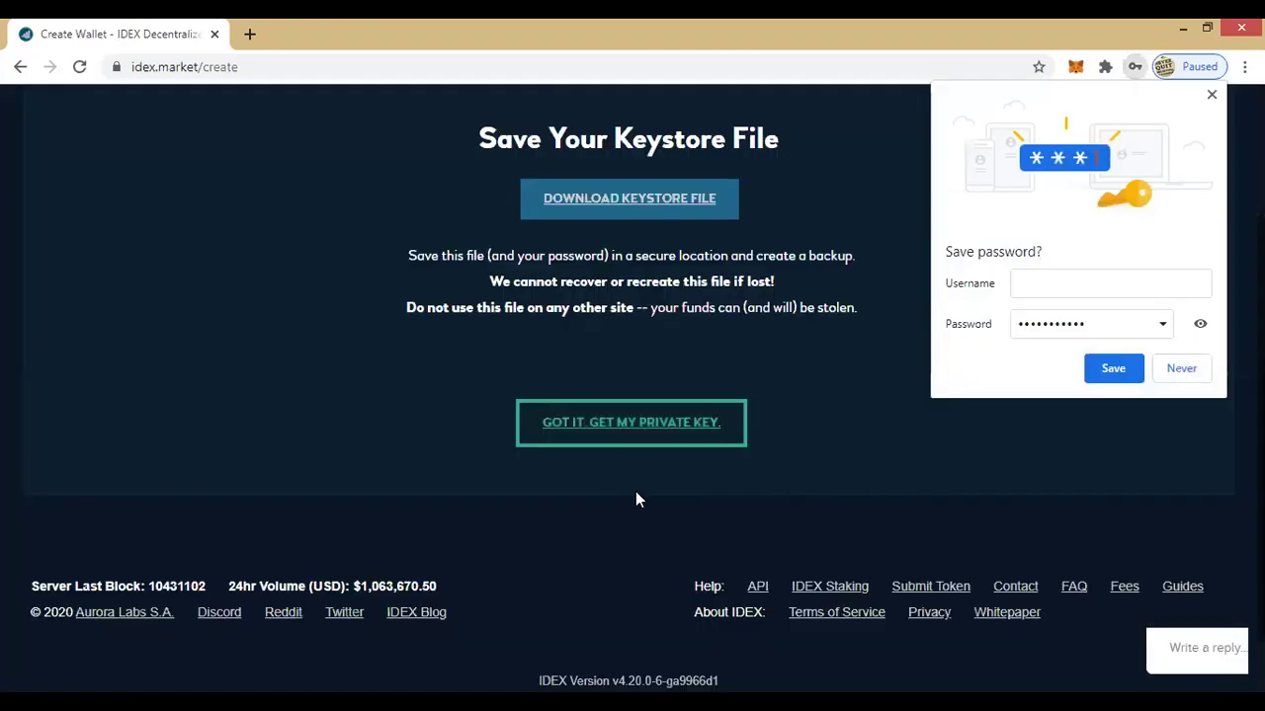
Step: Dismiss Chrome's Save password prompt and return to the Create New Wallet header
click(1213, 95)
scroll(802, 418, up, 1)
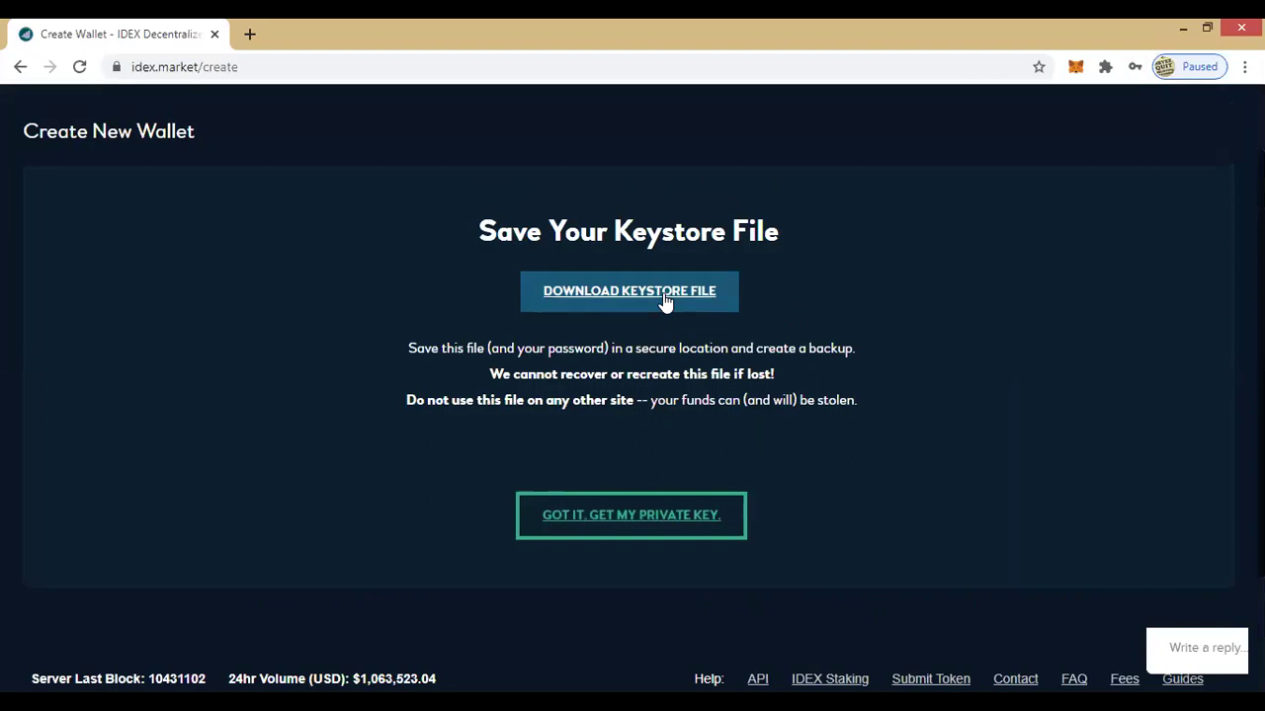
Step: Download the wallet's keystore file and save it to the Desktop
click(663, 294)
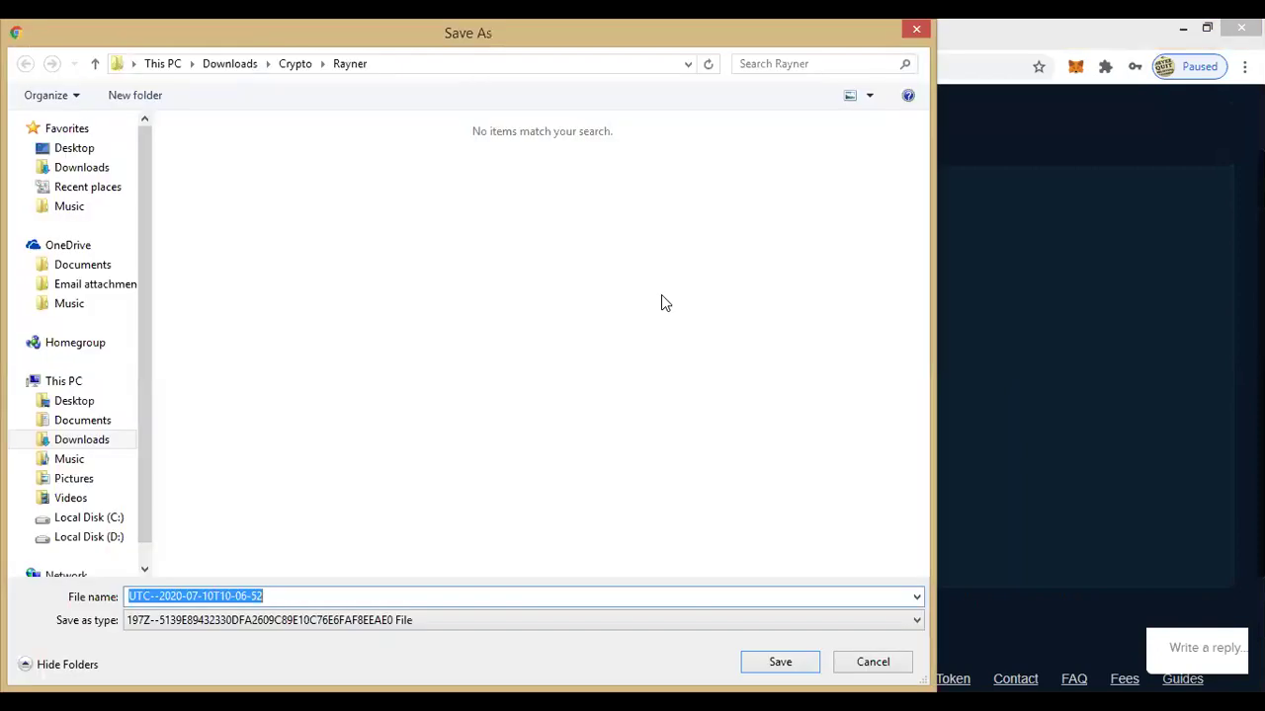
click(88, 148)
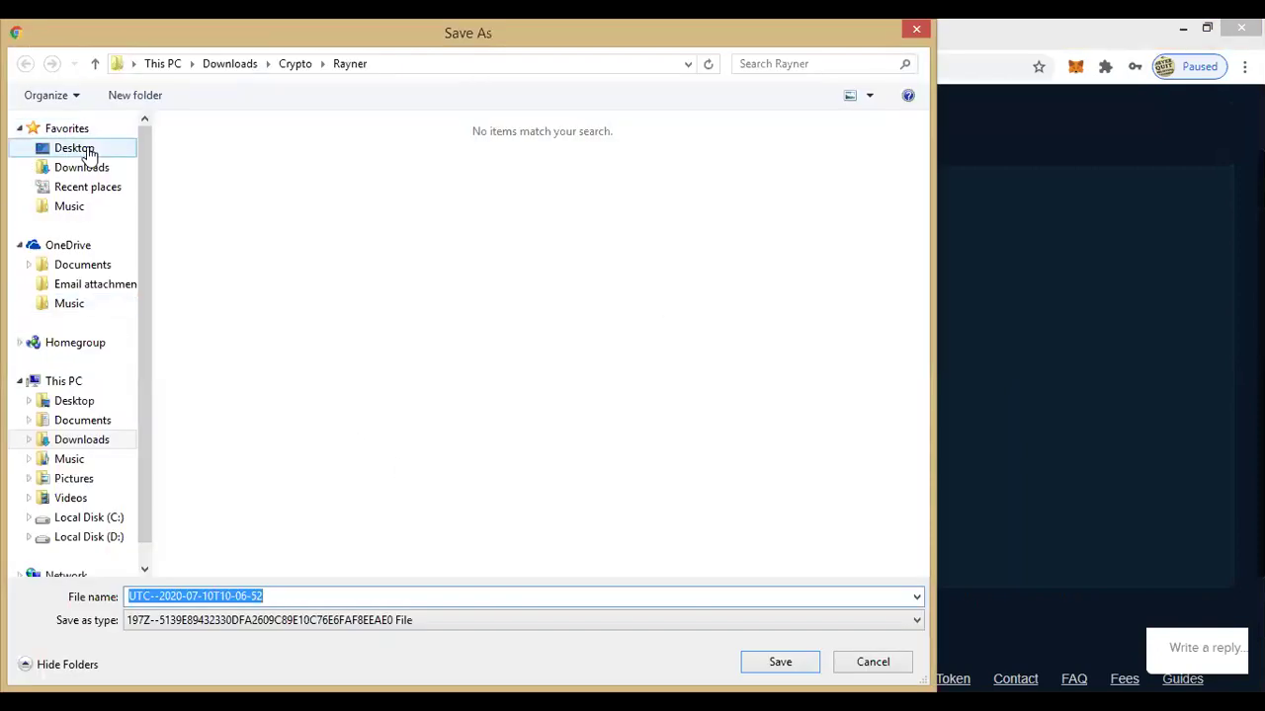
click(781, 657)
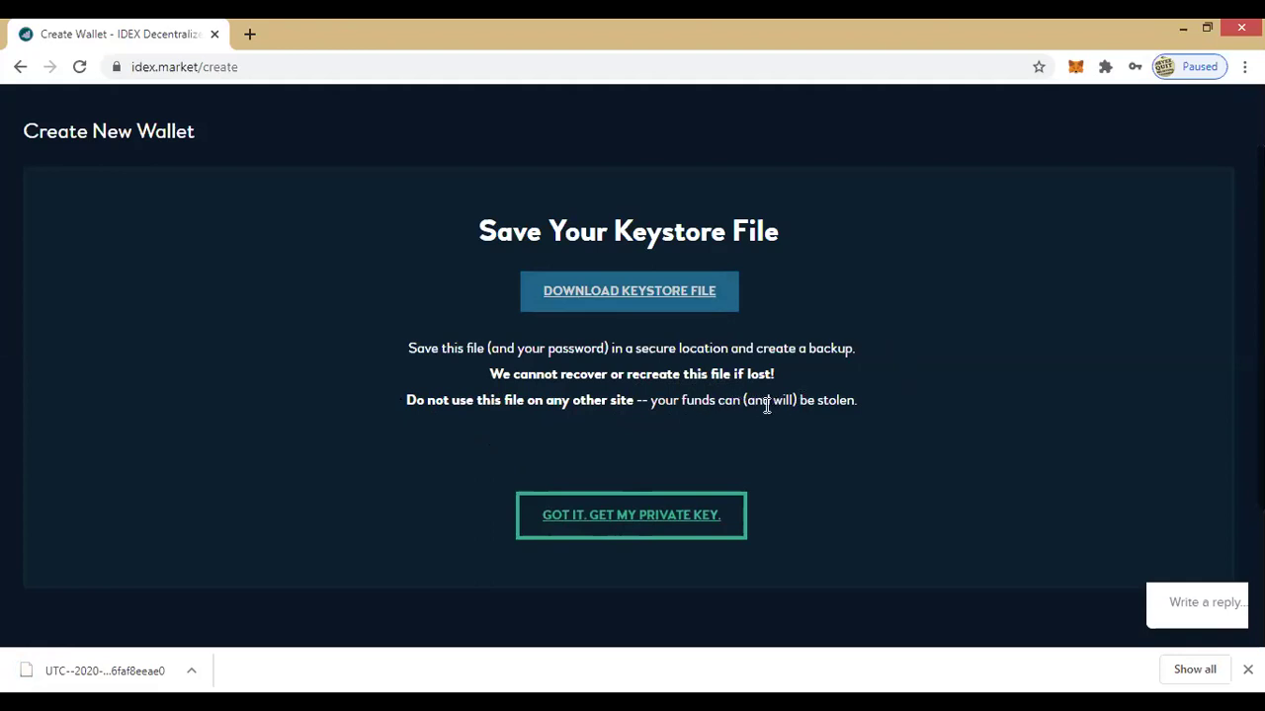
Step: Reveal the new wallet's private key and select the entire key for copying
scroll(791, 410, down, 1)
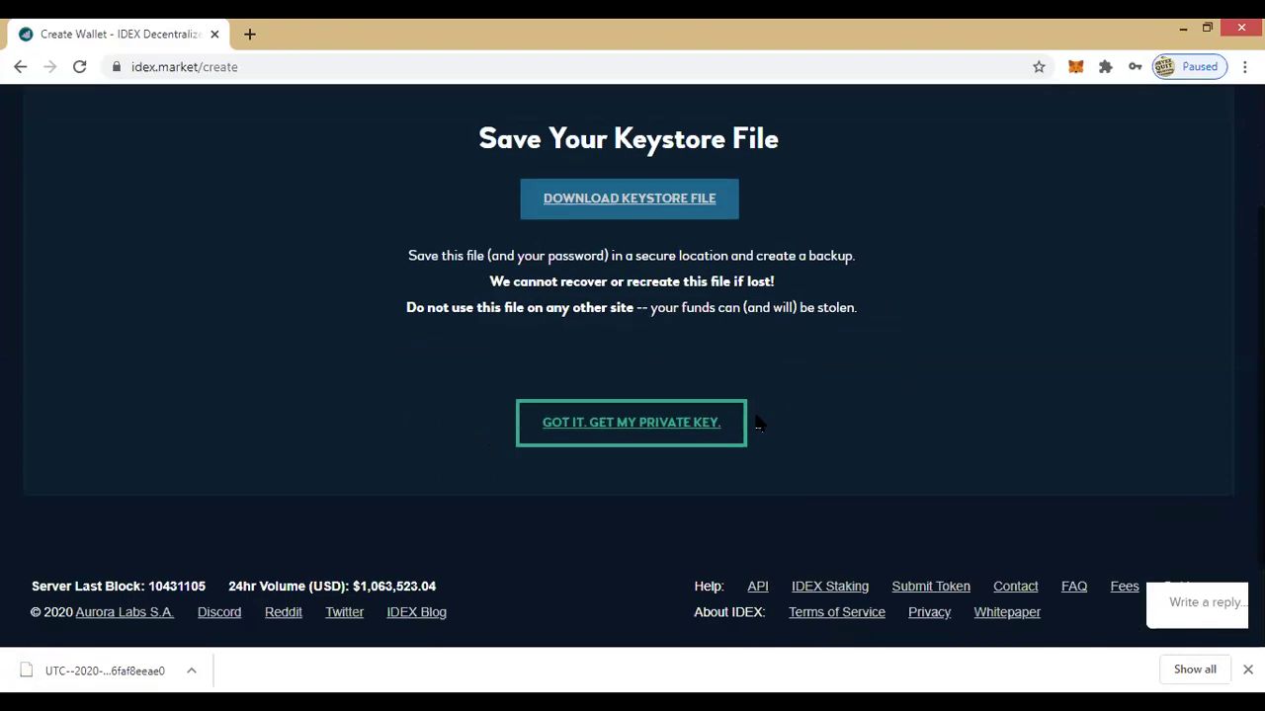
click(584, 435)
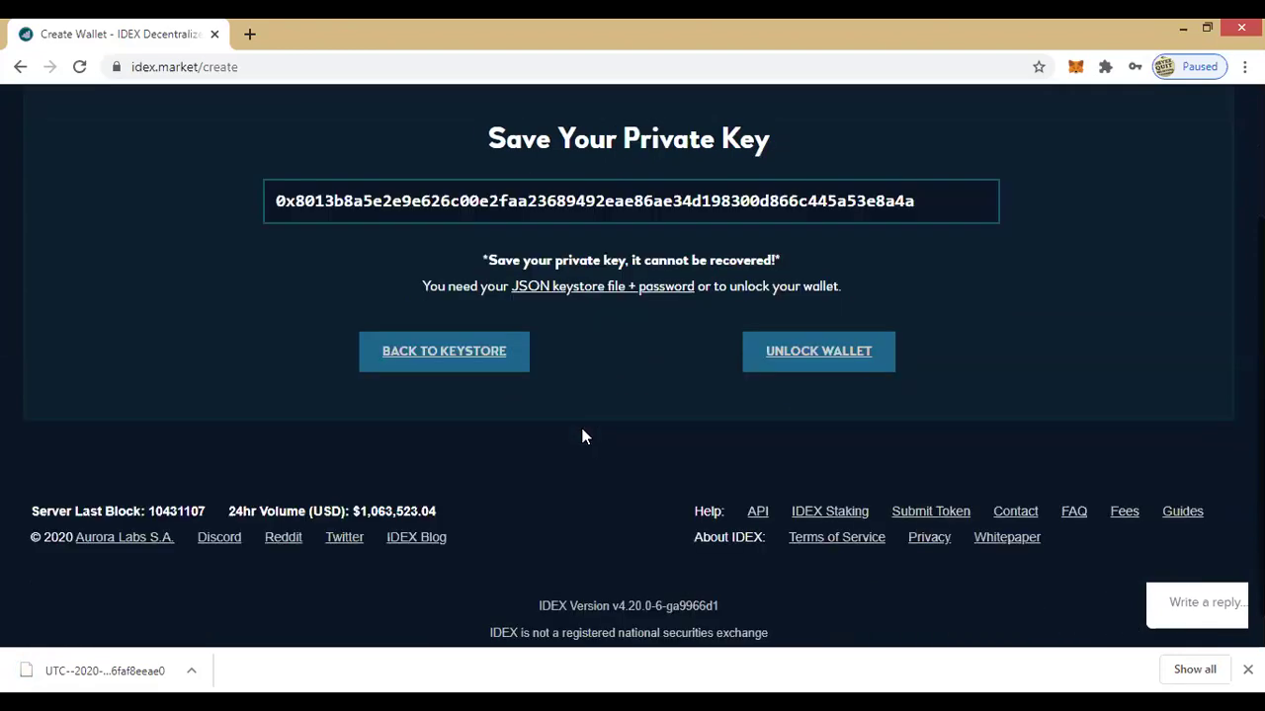
triple_click(277, 192)
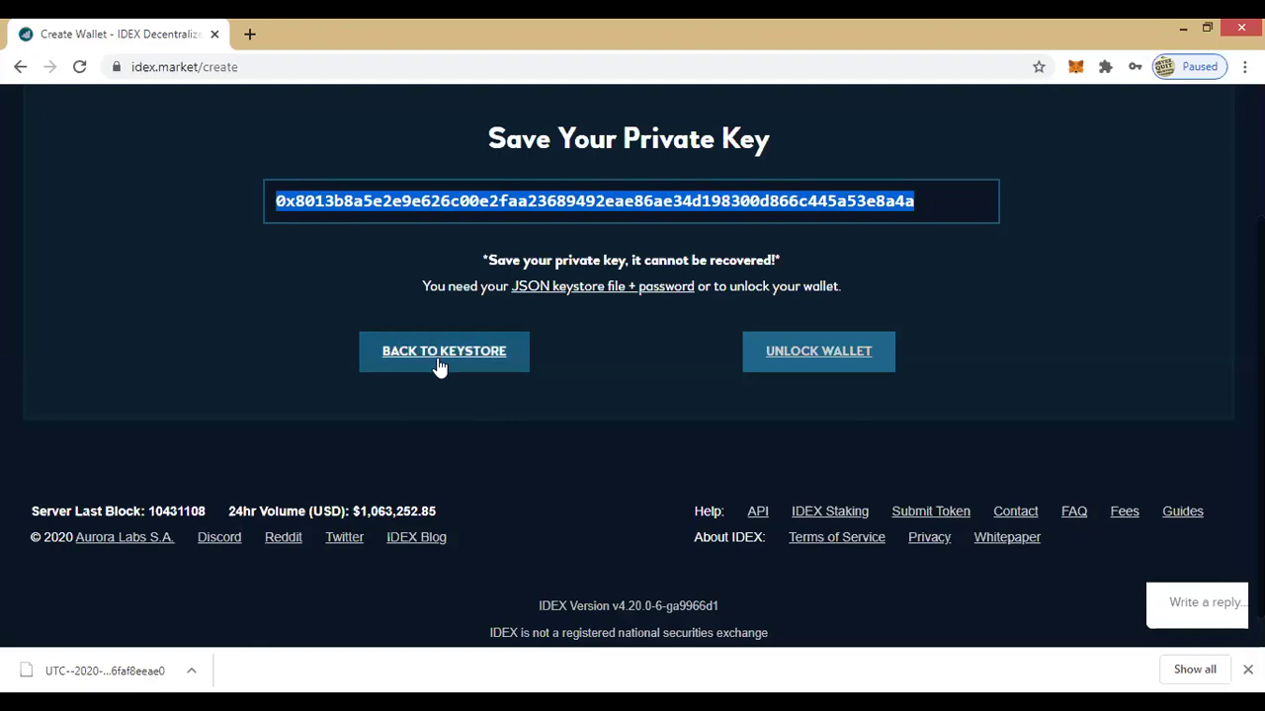
scroll(1075, 321, up, 2)
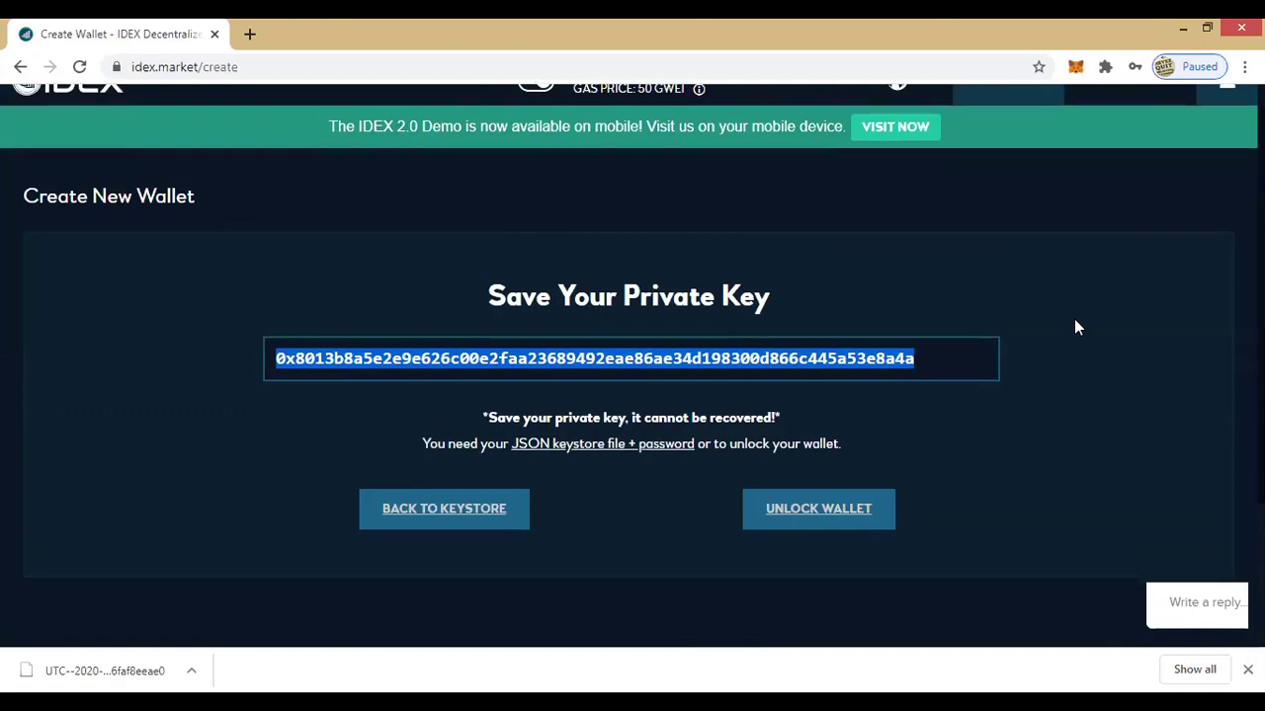
scroll(1074, 319, down, 1)
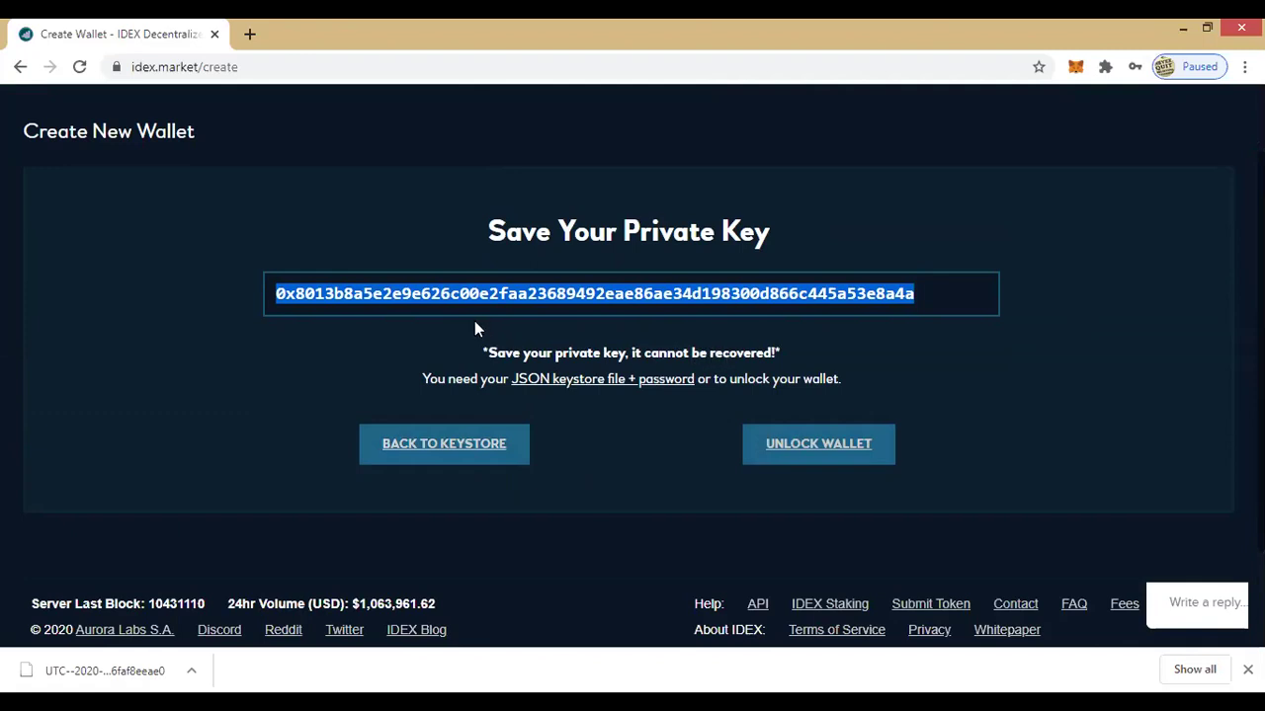
scroll(1098, 355, up, 2)
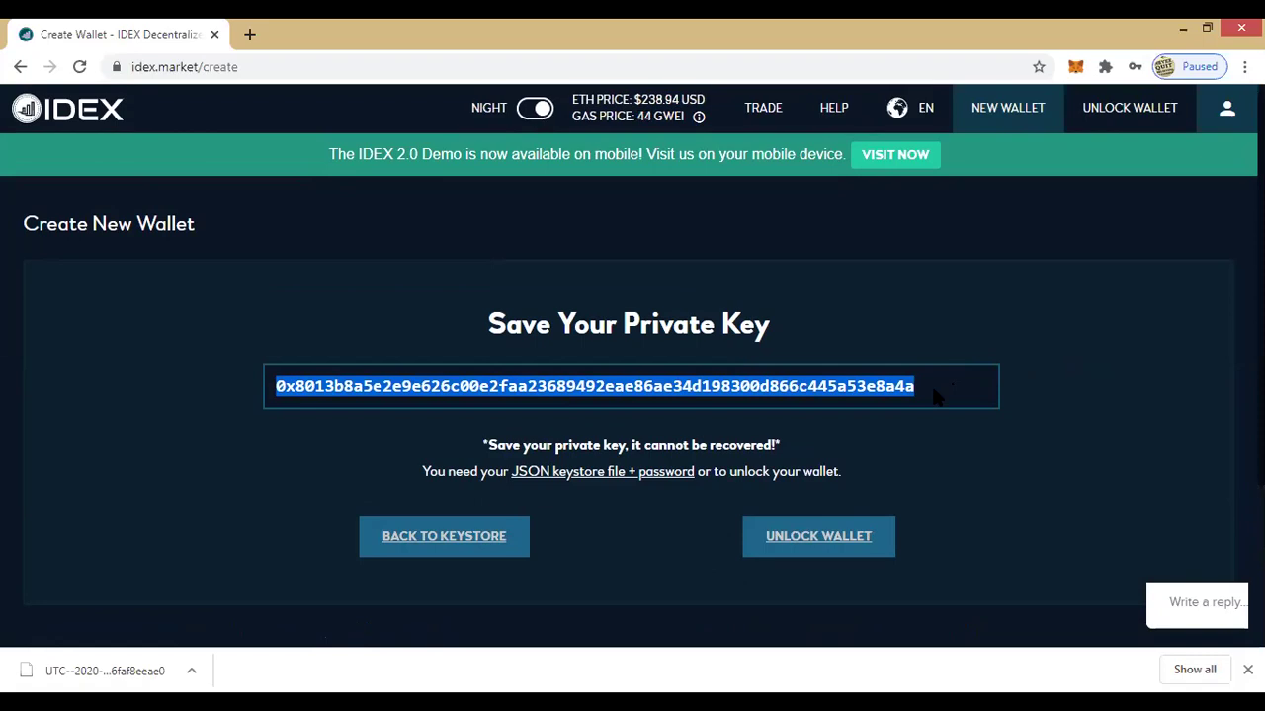
scroll(1037, 352, down, 1)
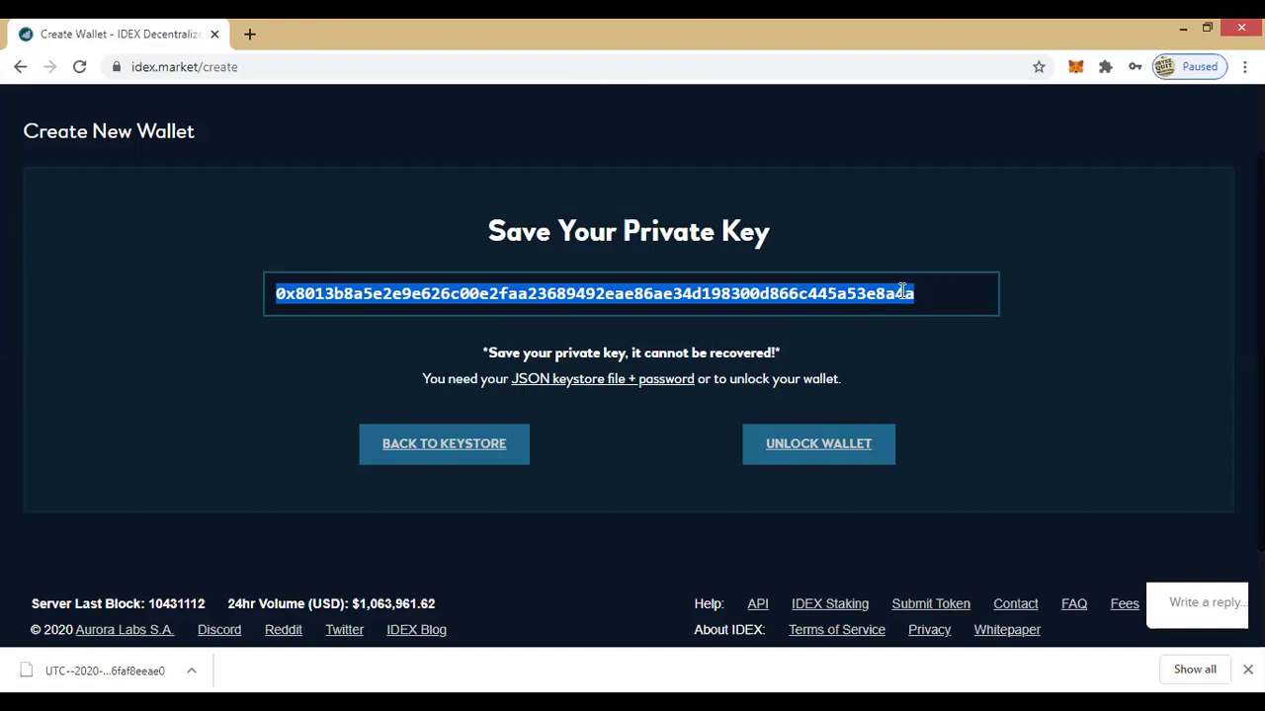
Step: Proceed to the Unlock Wallet page and review its access methods, with Keystore File selected
click(808, 455)
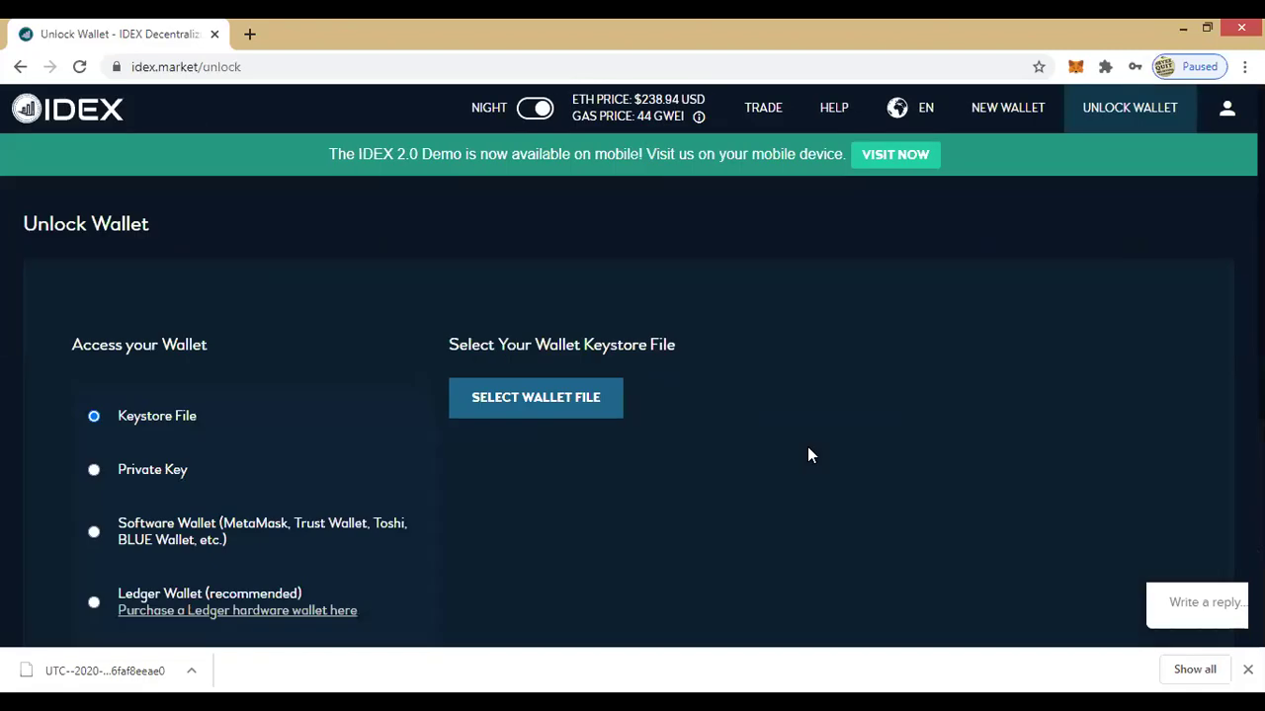
scroll(807, 451, down, 1)
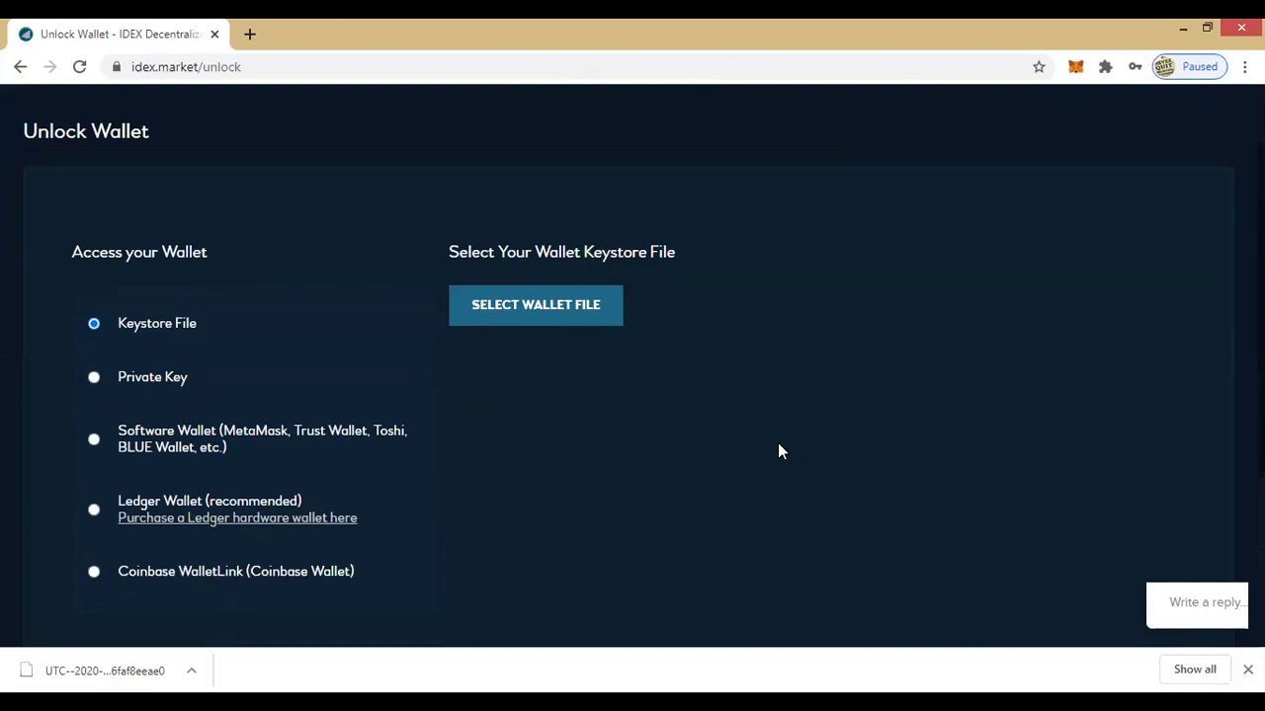
scroll(873, 353, up, 1)
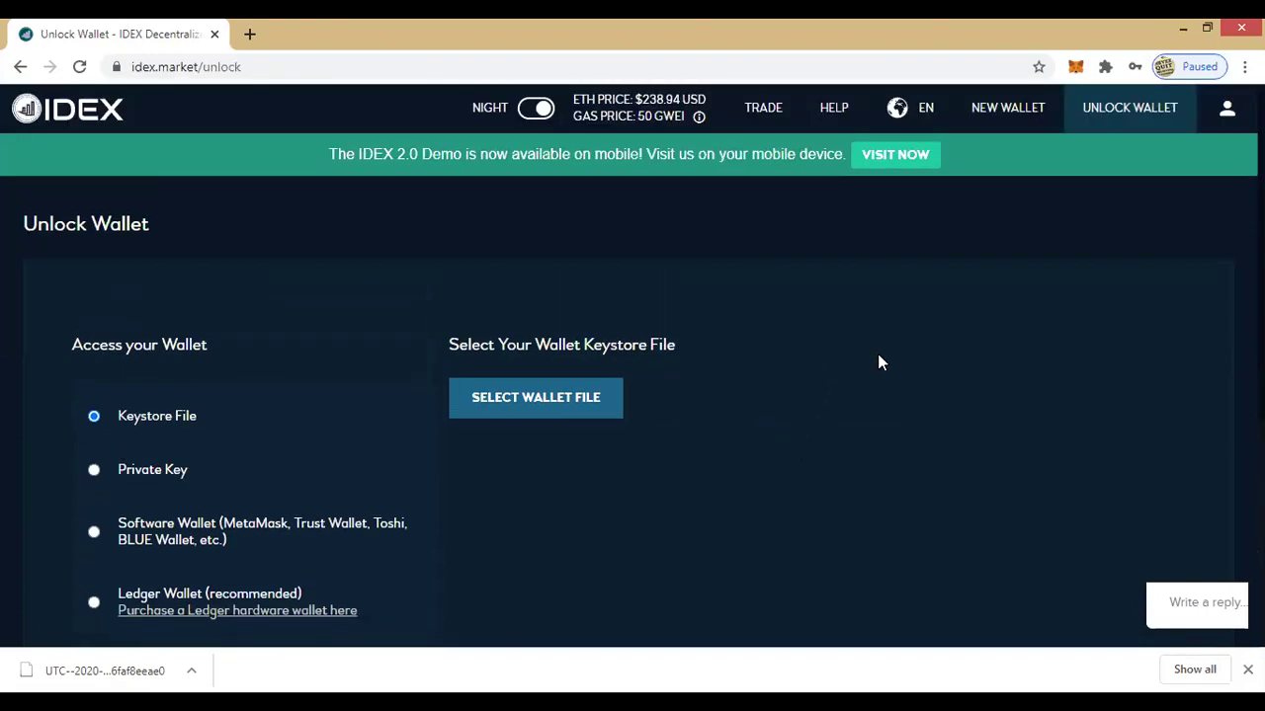
scroll(878, 357, down, 1)
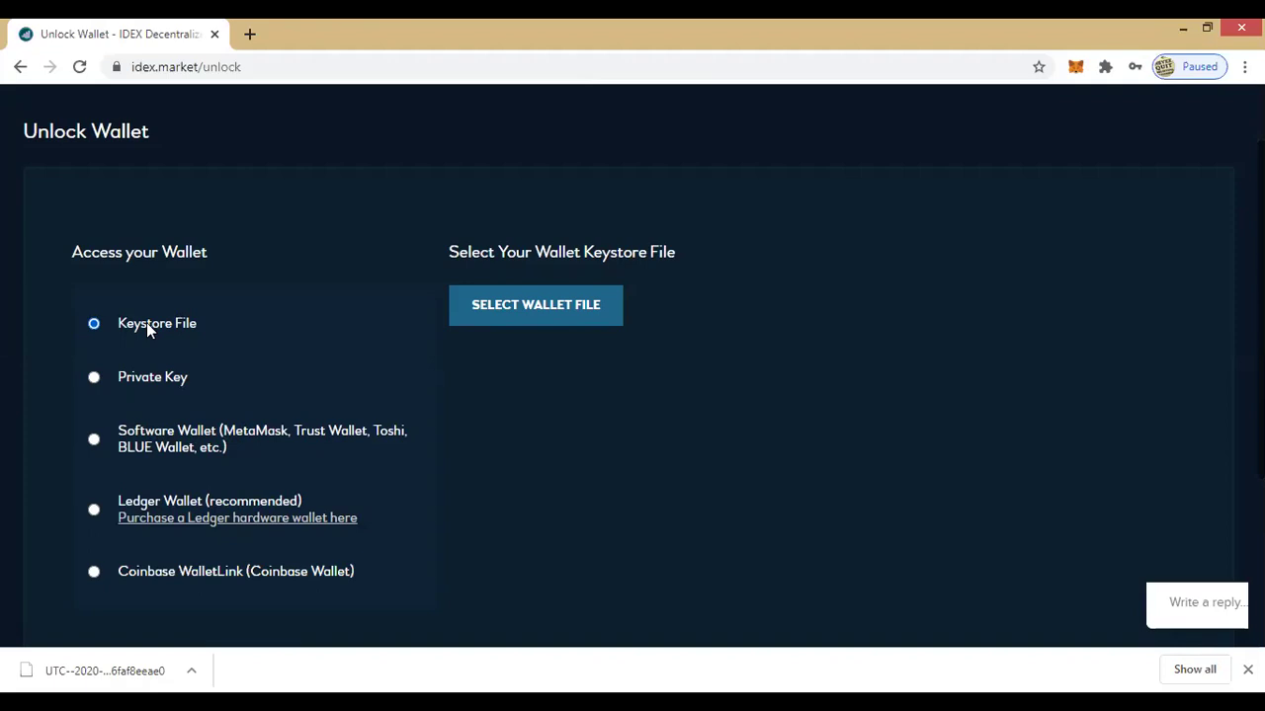
Step: Unlock the wallet using the Private Key option with the copied key pasted in
click(94, 378)
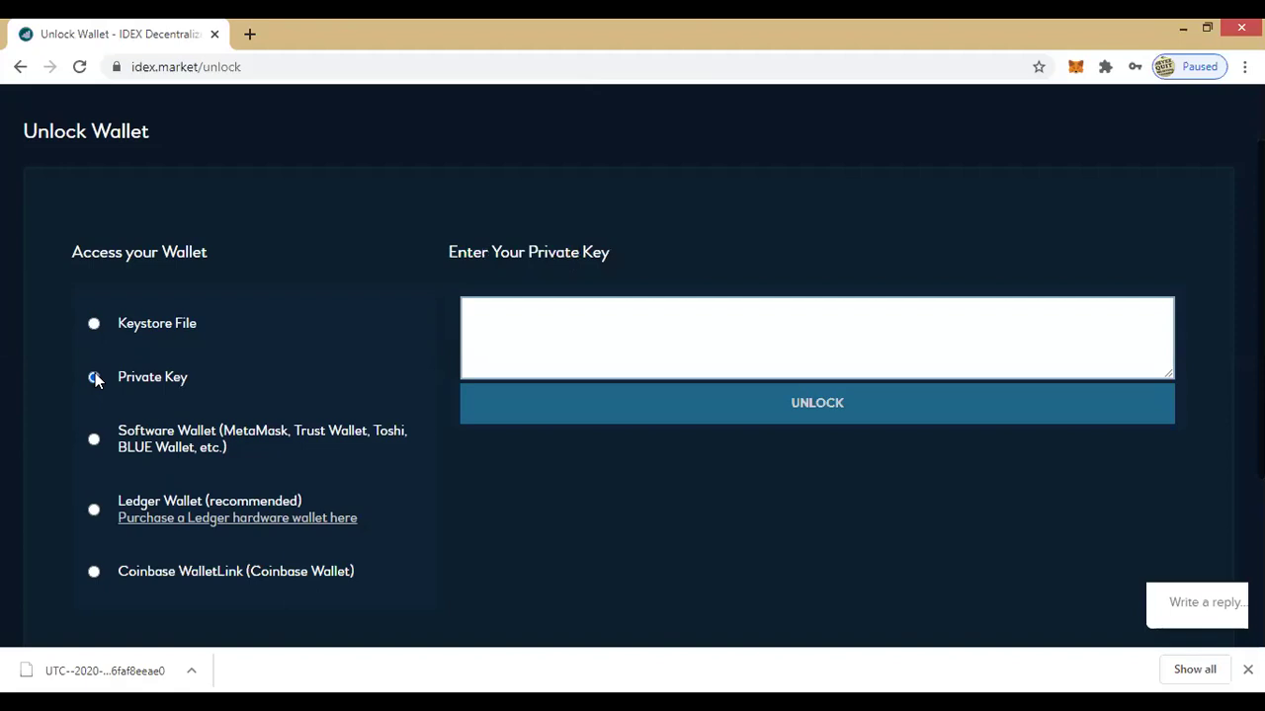
click(496, 322)
key(ctrl+v)
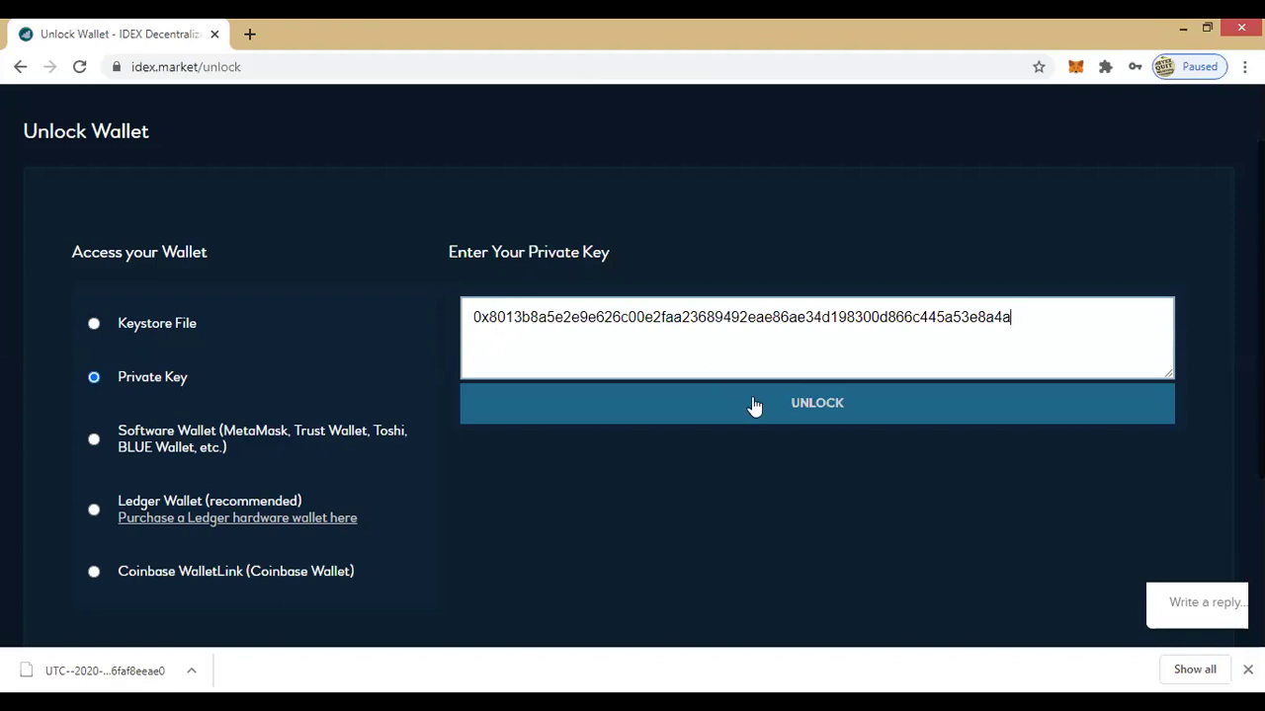
click(806, 421)
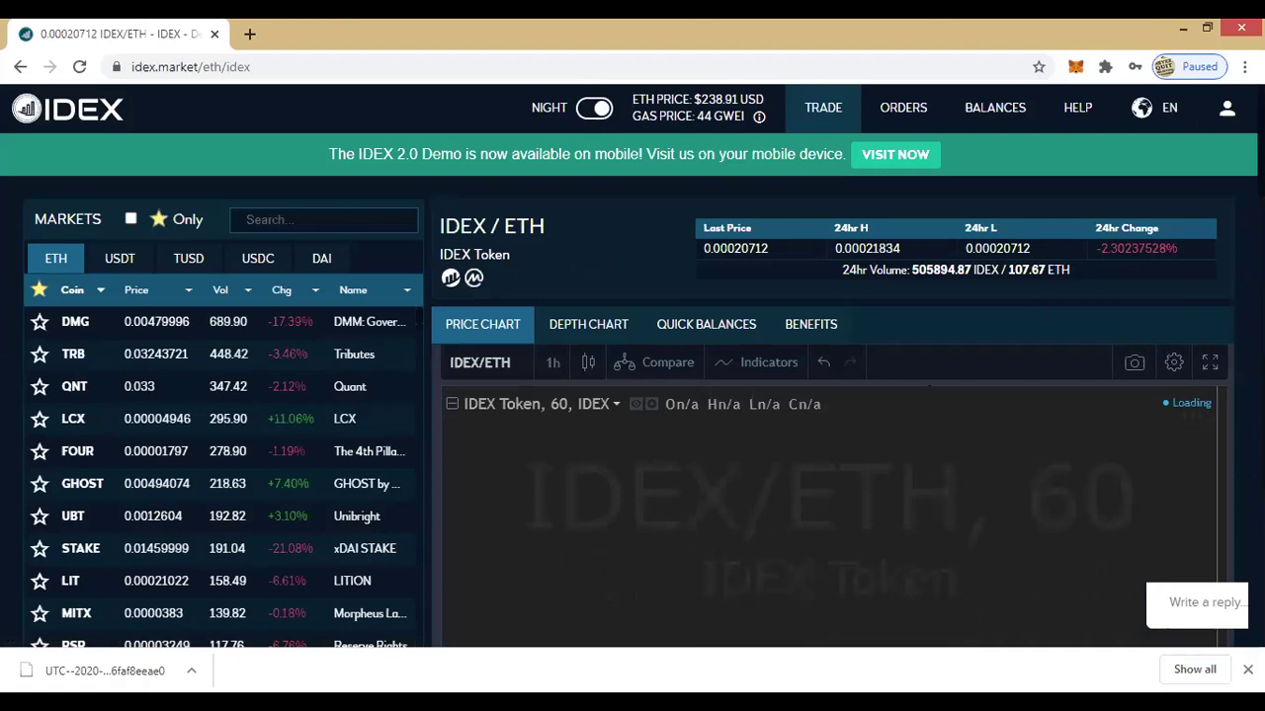
scroll(632, 396, down, 1)
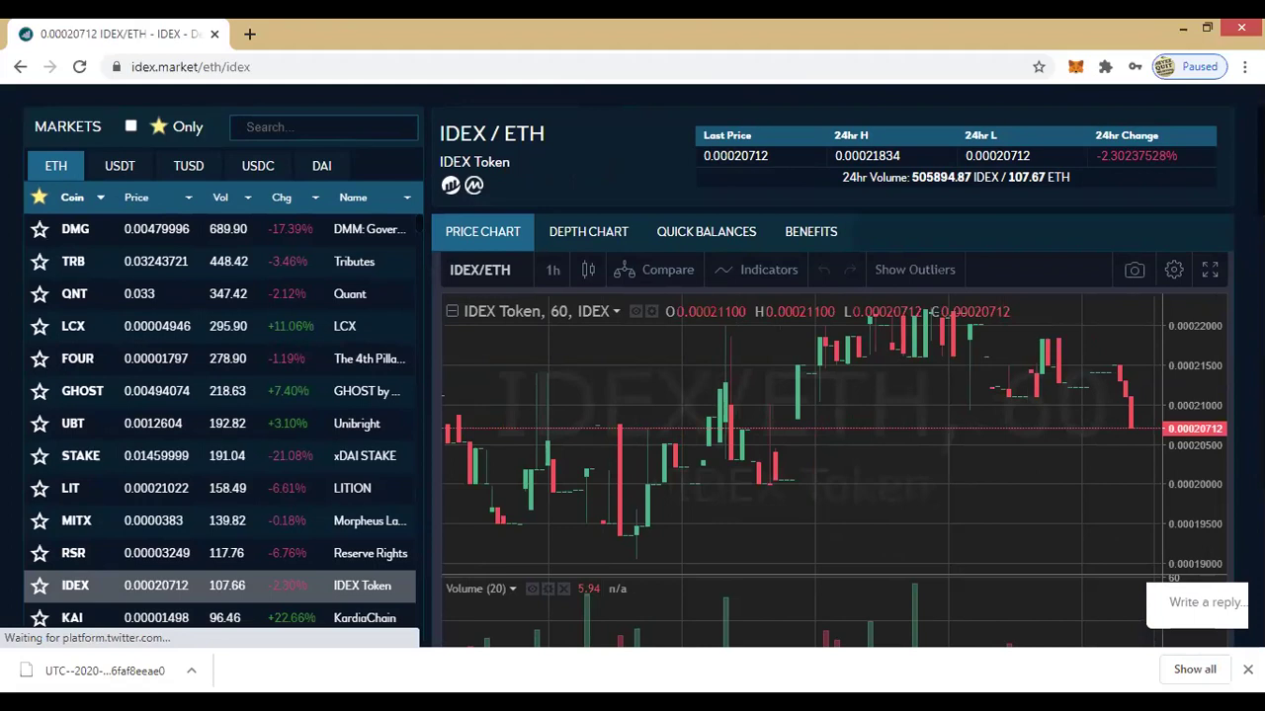
scroll(629, 365, up, 1)
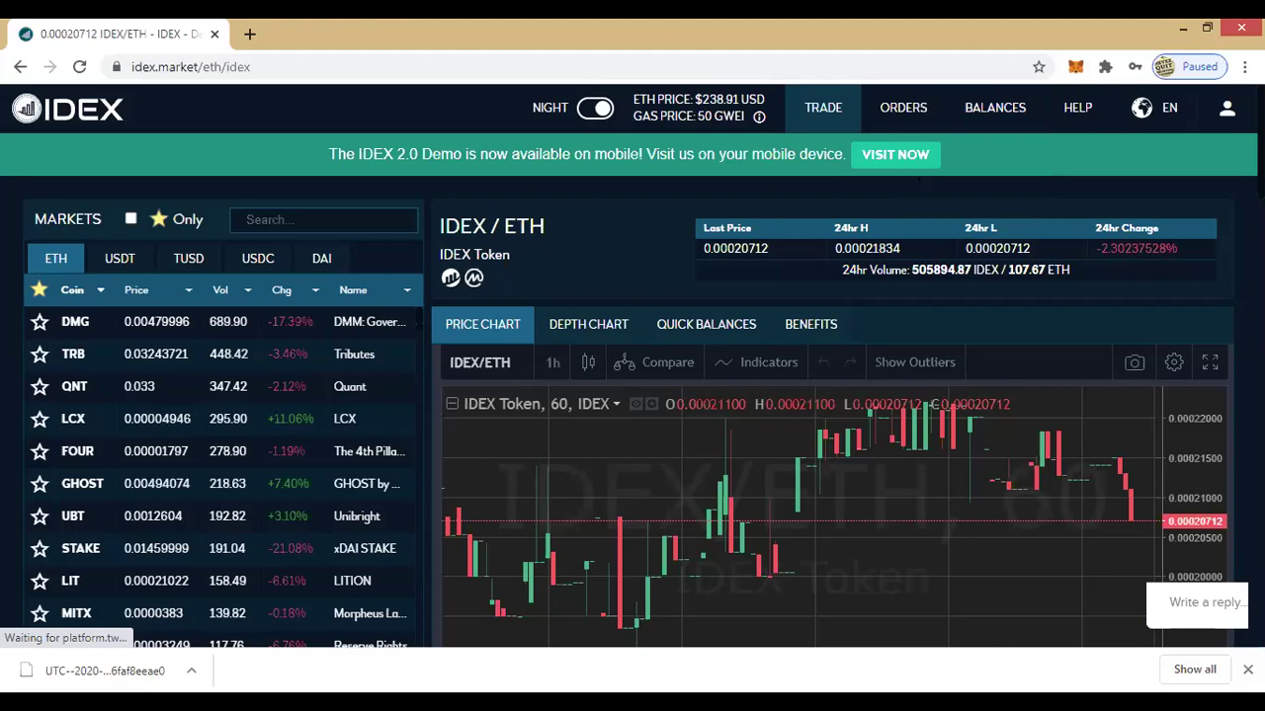
scroll(633, 395, down, 5)
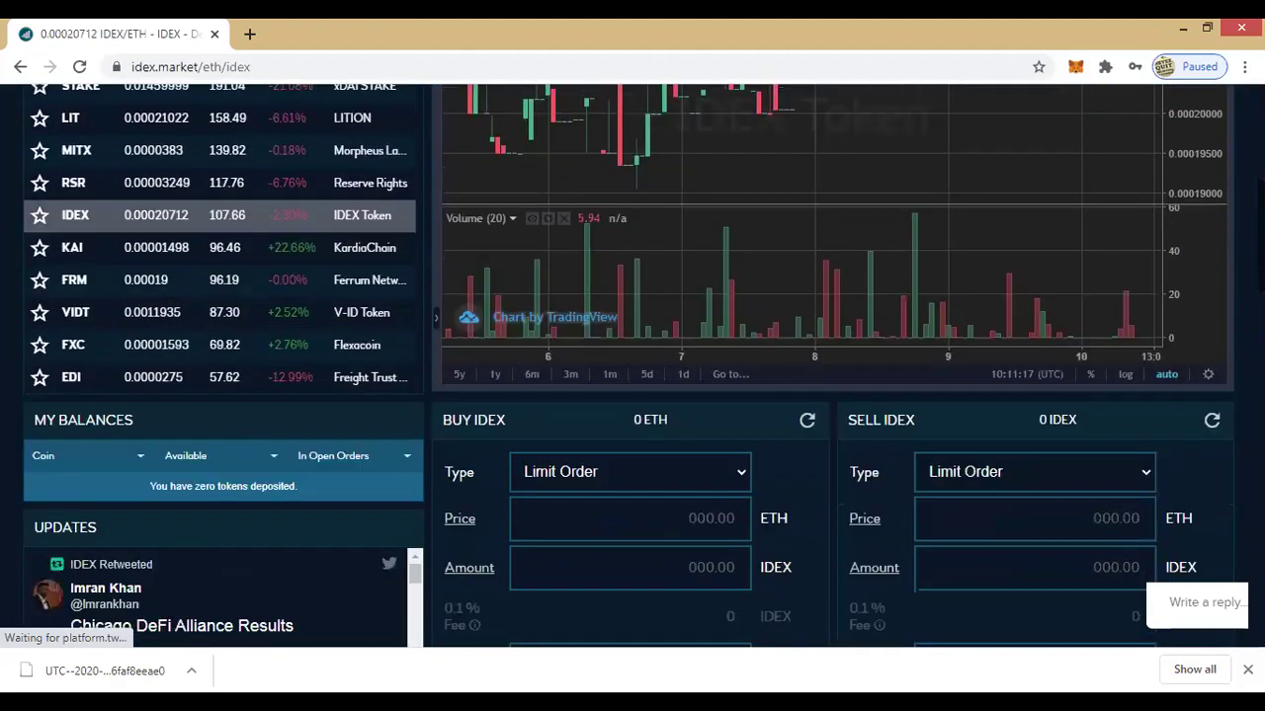
scroll(265, 398, down, 1)
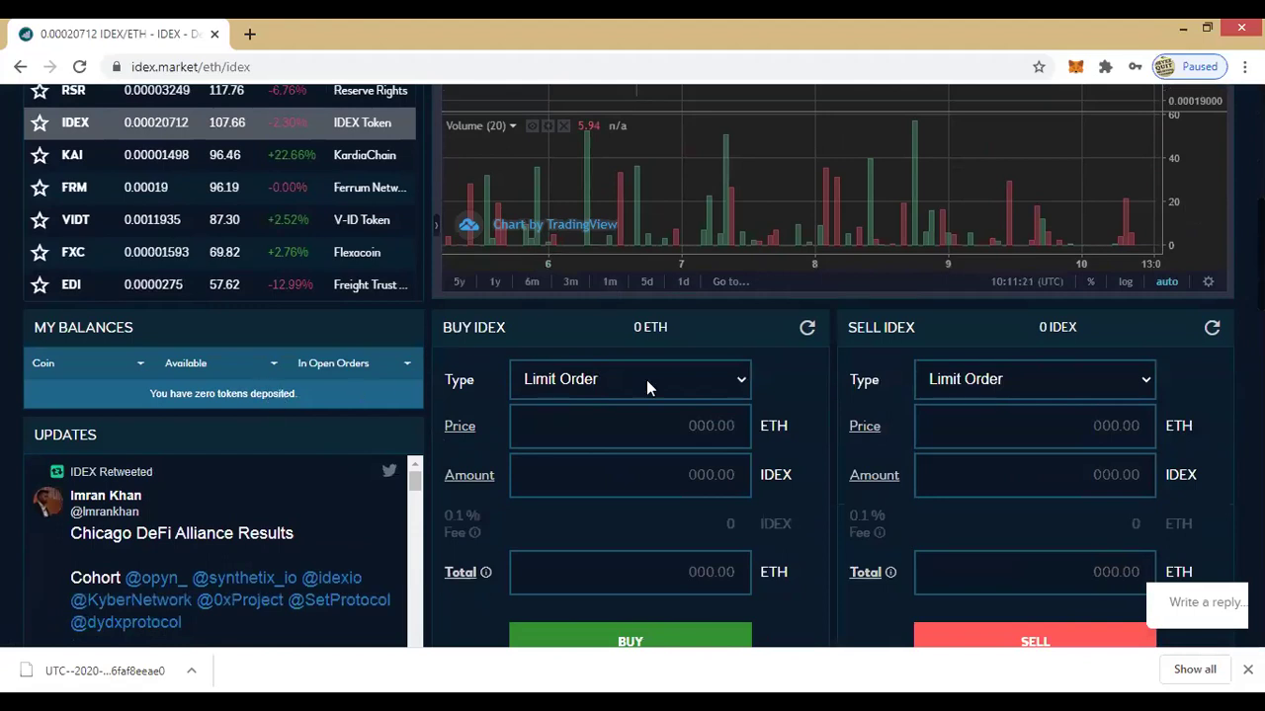
scroll(629, 366, up, 6)
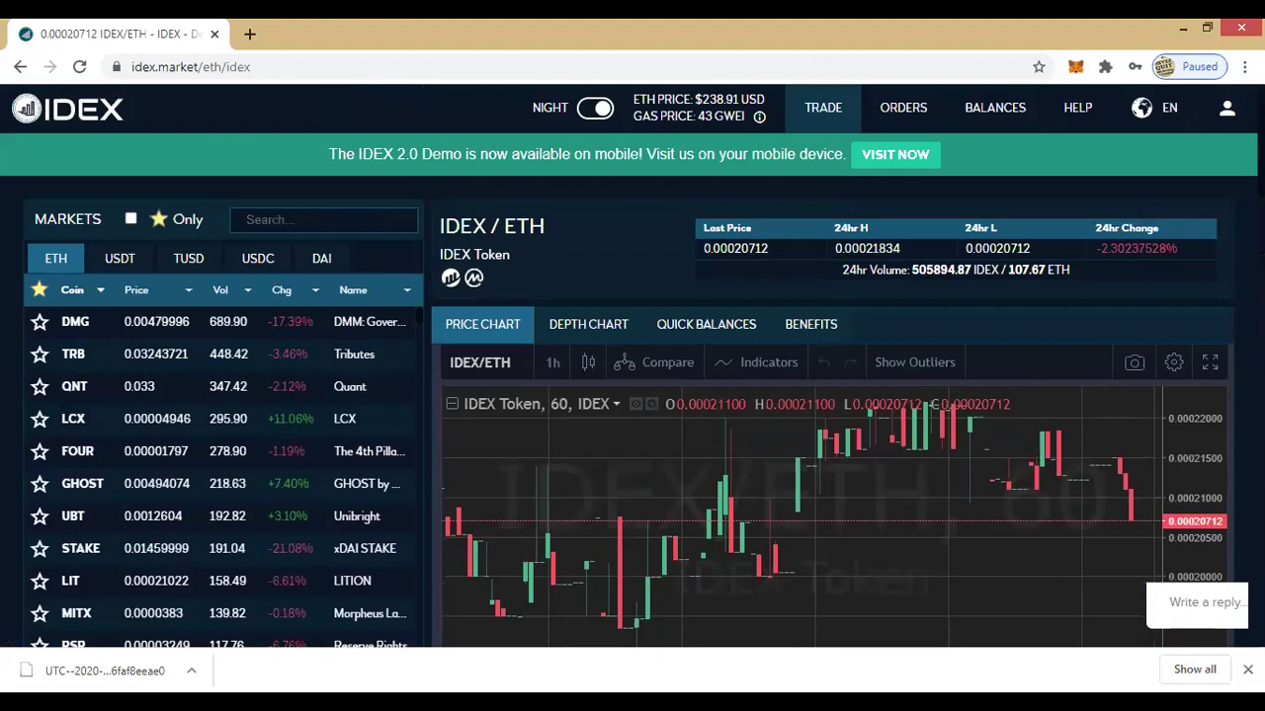
scroll(632, 396, down, 1)
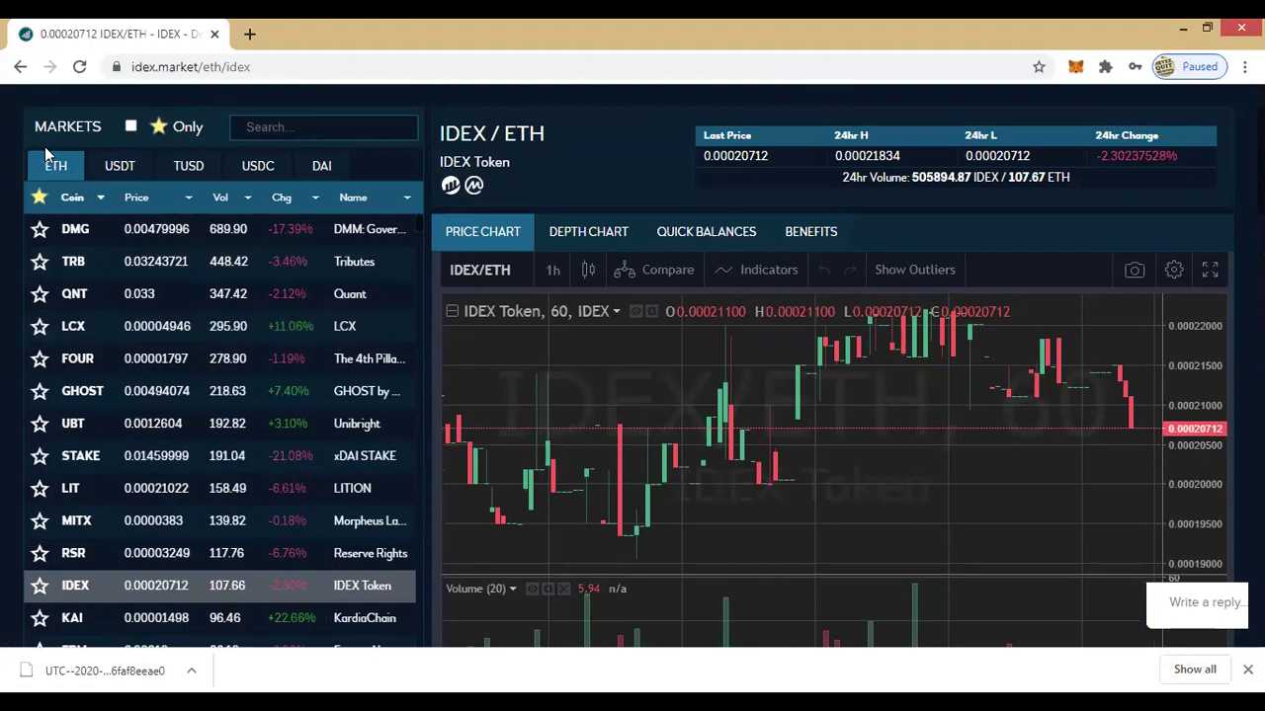
scroll(22, 203, down, 1)
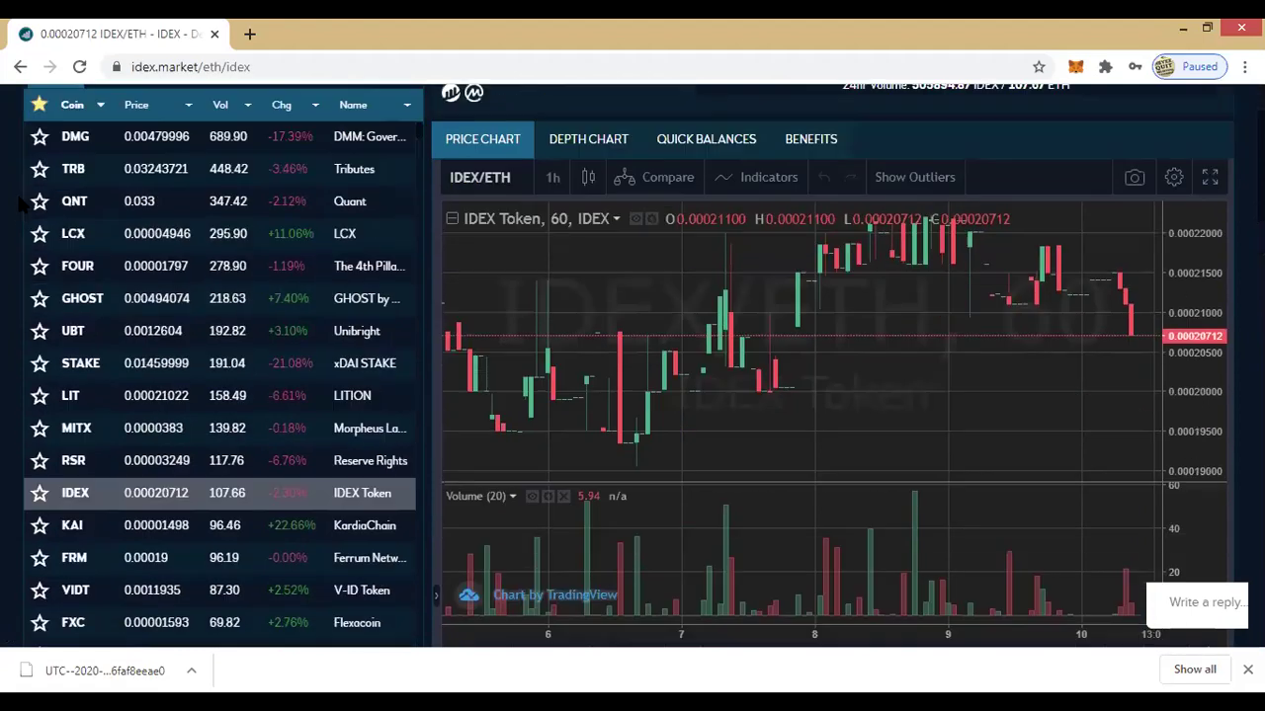
scroll(19, 202, up, 2)
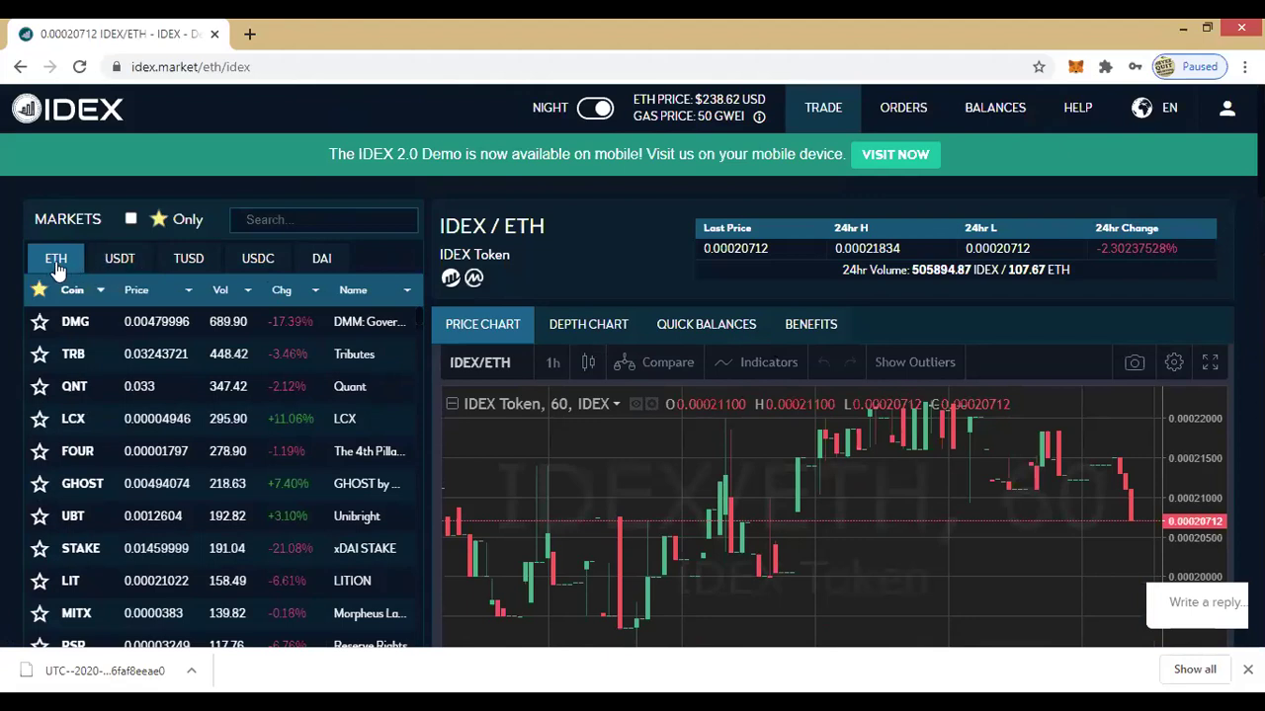
scroll(33, 255, down, 1)
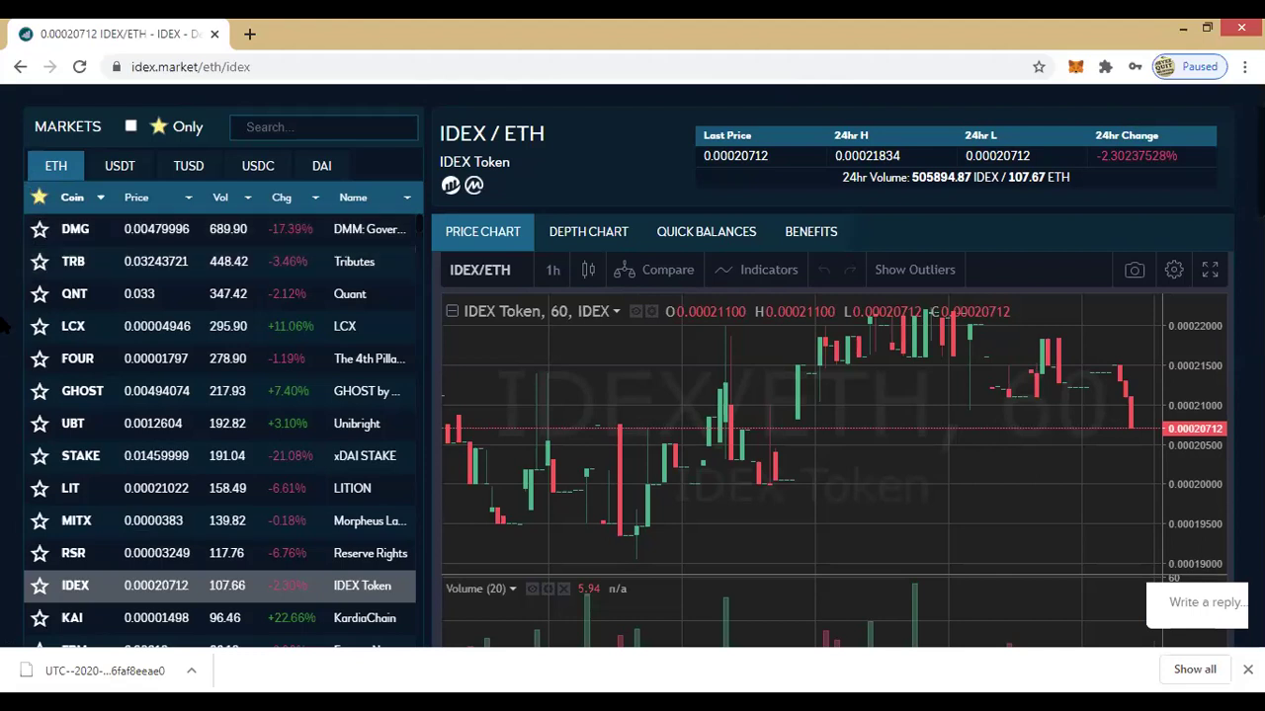
scroll(5, 326, down, 4)
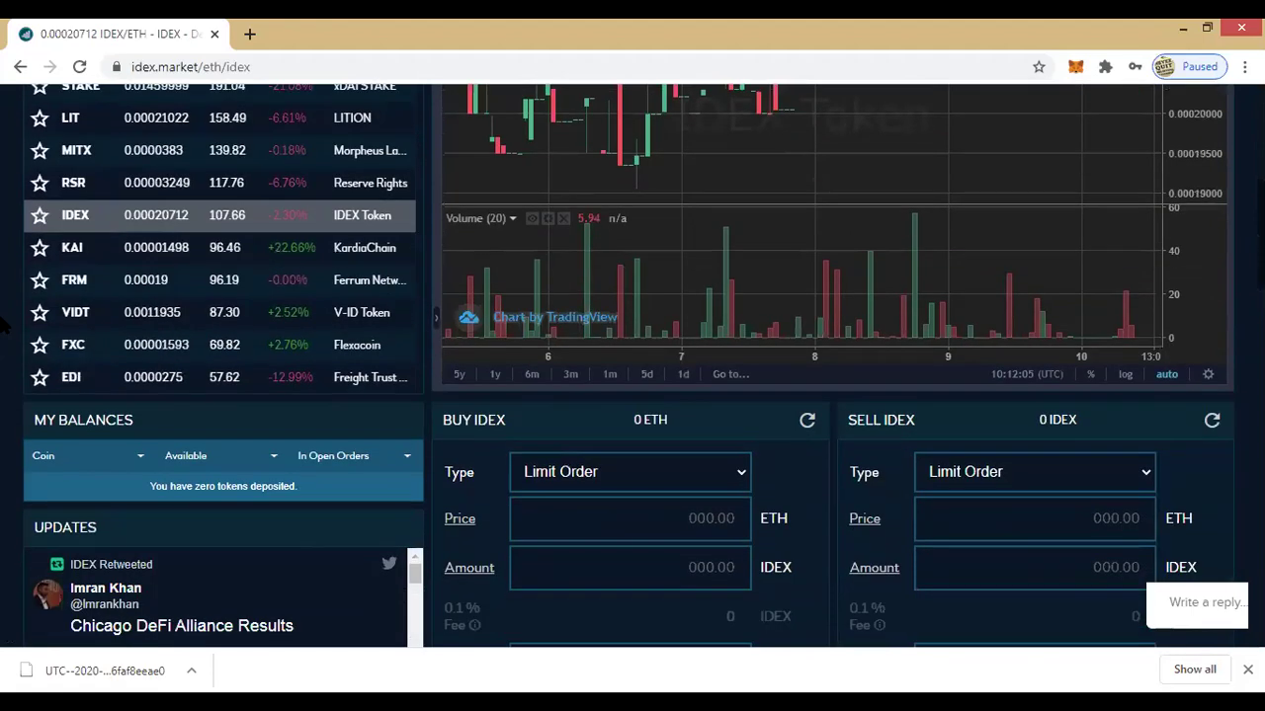
scroll(4, 326, down, 1)
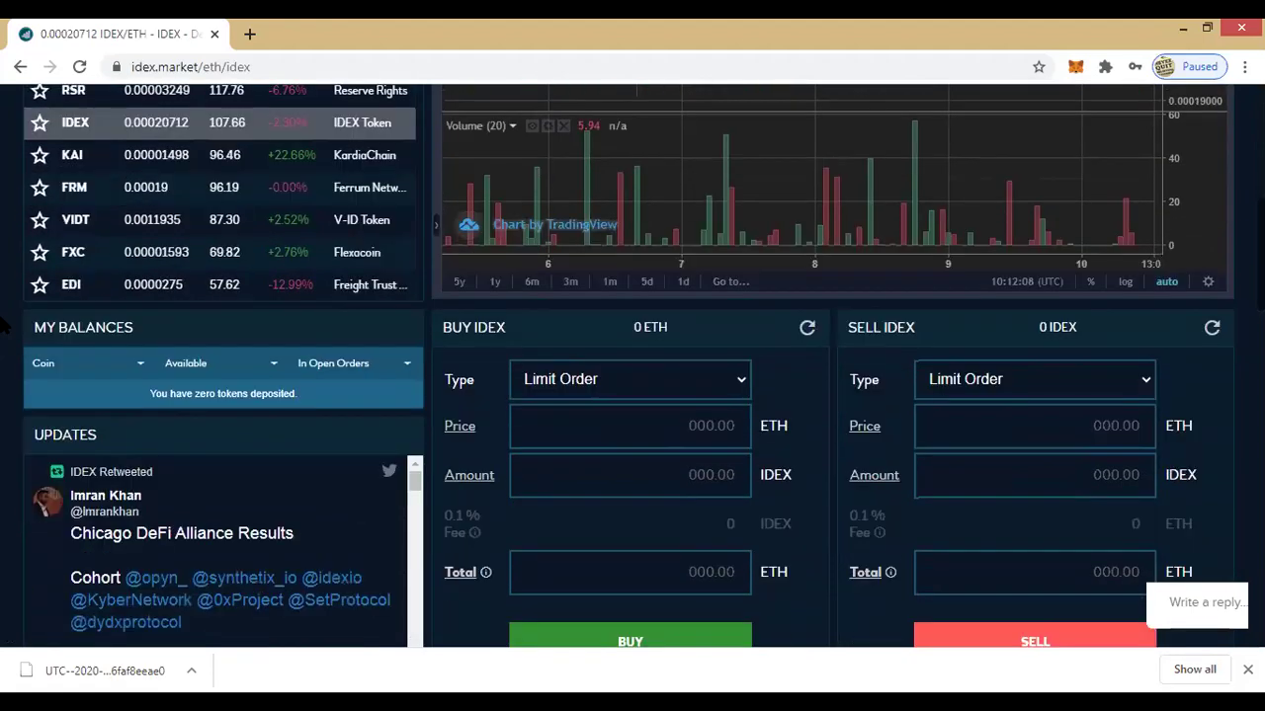
scroll(5, 326, up, 5)
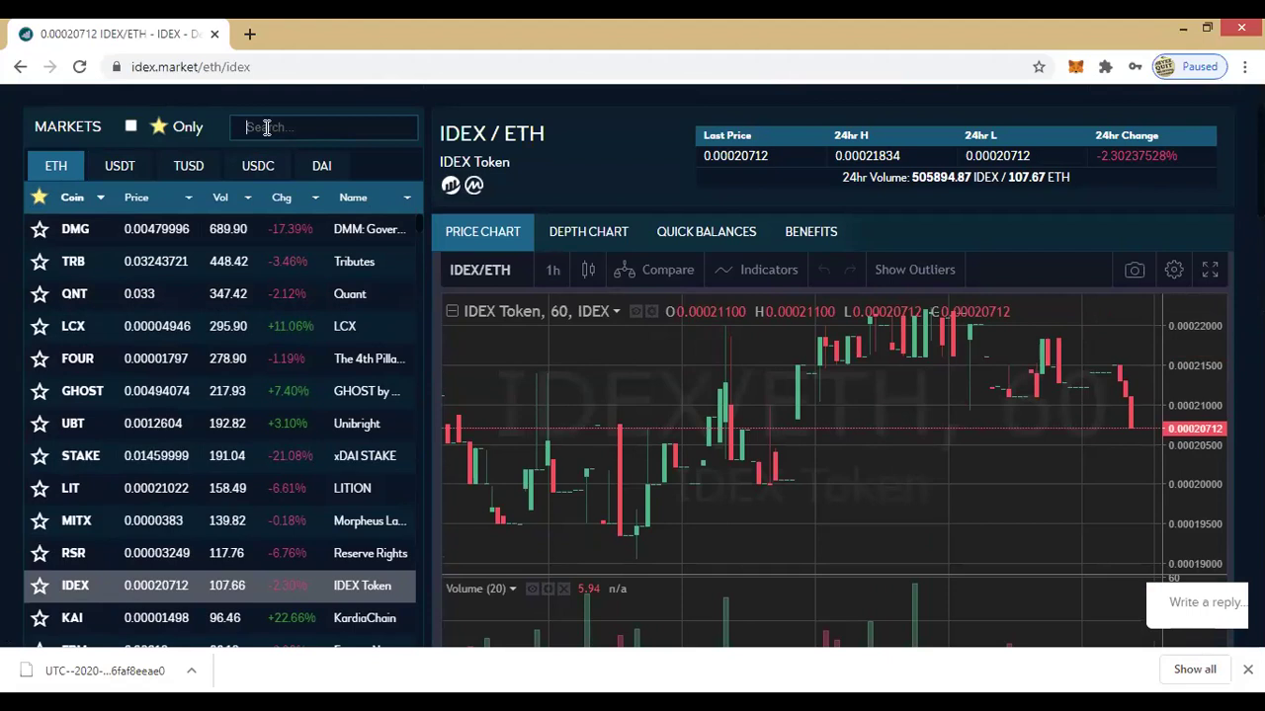
Step: Search the markets for 'ta', then clear the search to restore the full ETH markets list
text(tat)
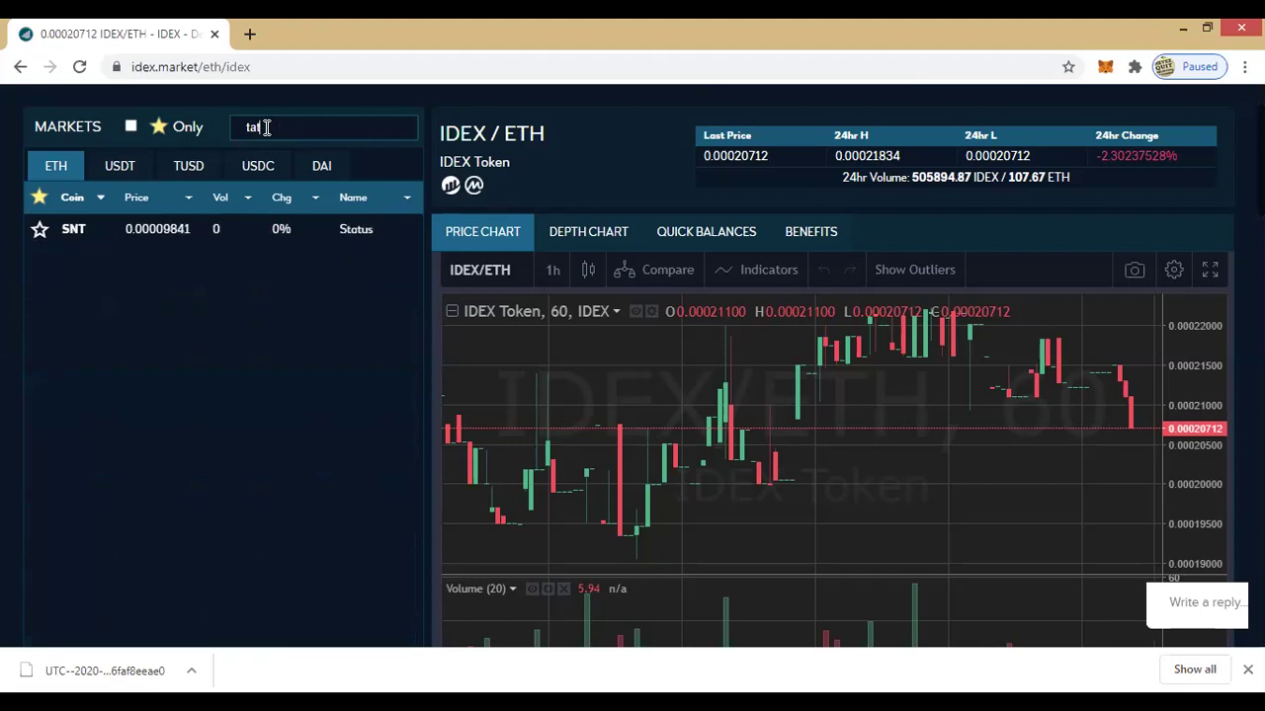
key(BackSpace)
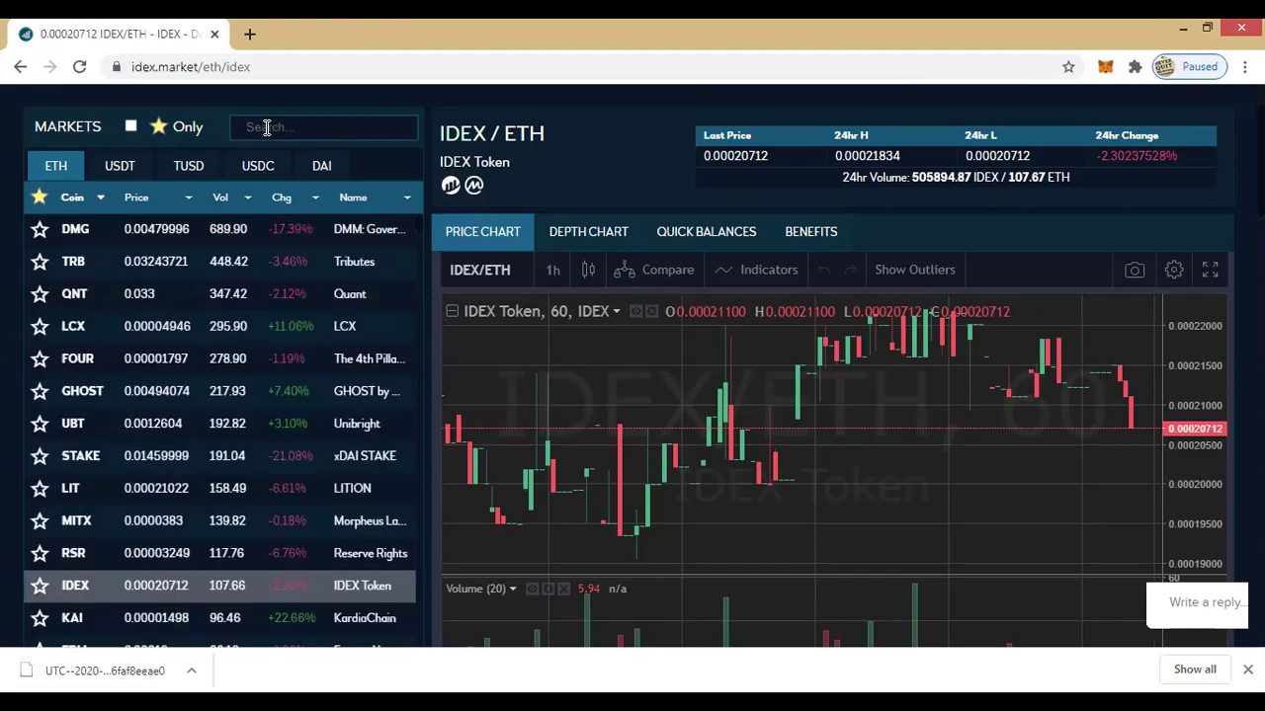
Step: Open the DMG/ETH market and bring the Buy DMG form into view
click(119, 235)
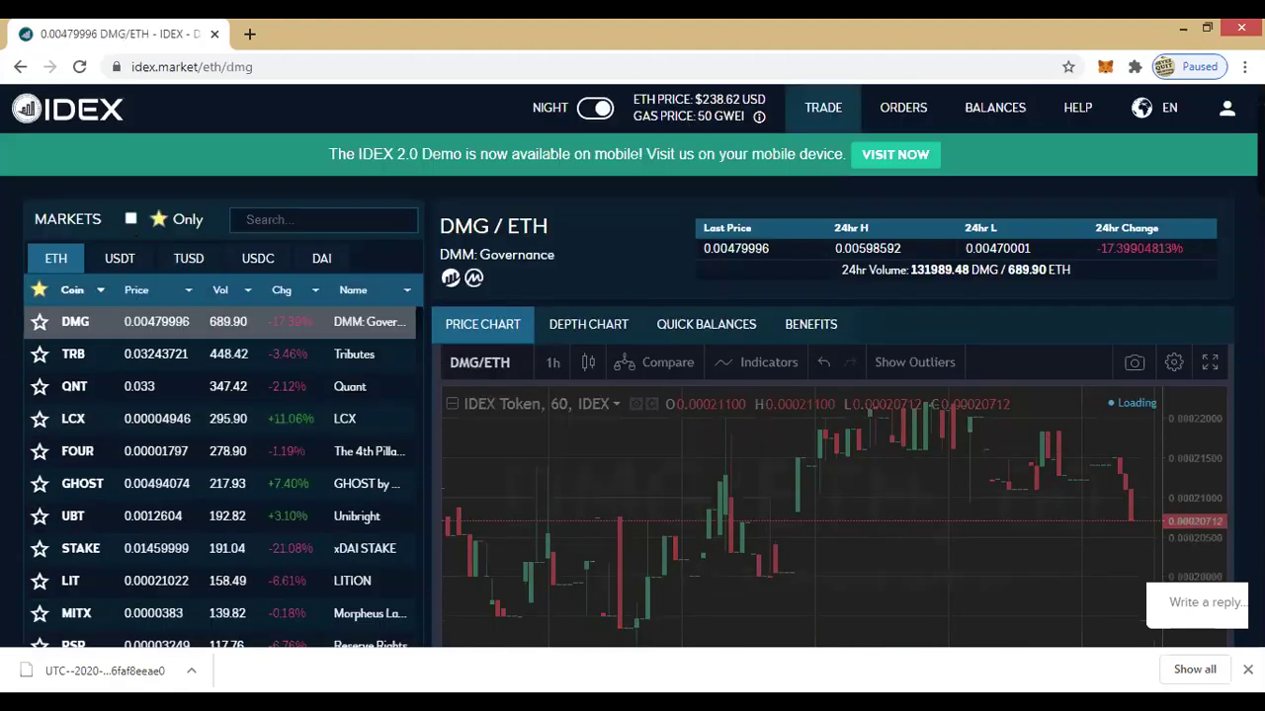
scroll(633, 366, down, 3)
scroll(745, 199, down, 5)
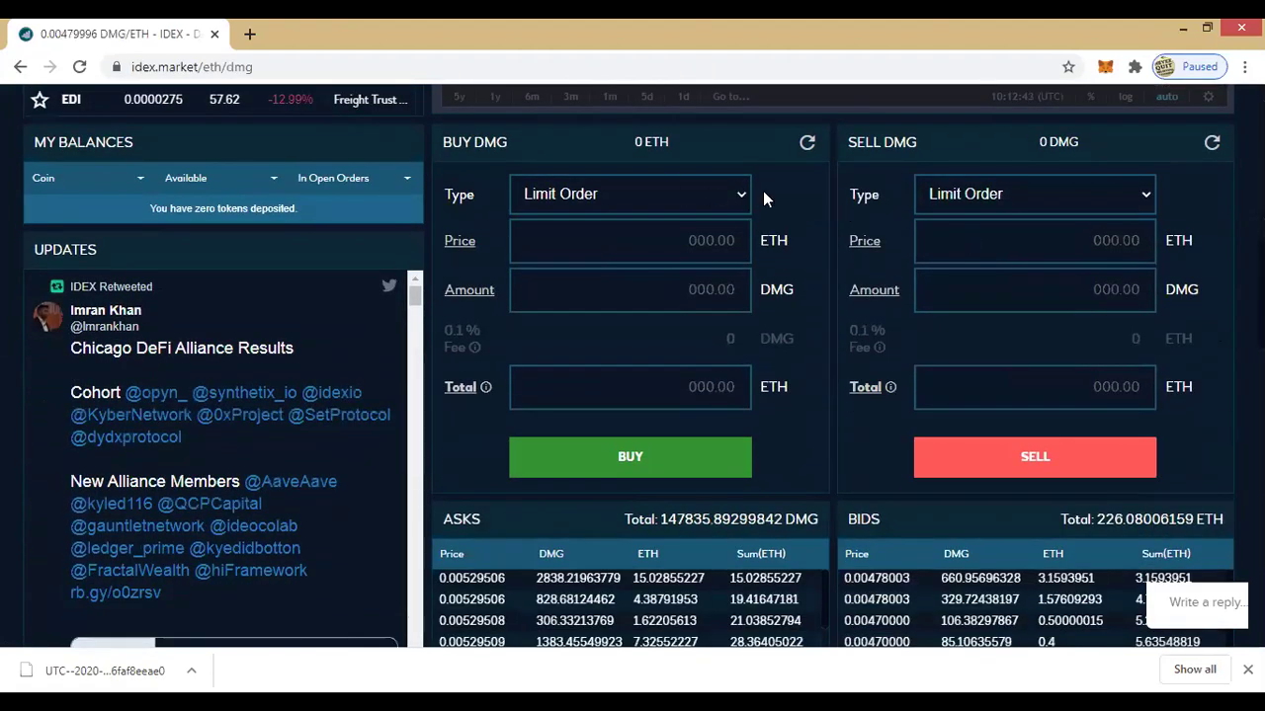
Step: Switch the Buy DMG order type to Market Order, then back to Limit Order
click(741, 196)
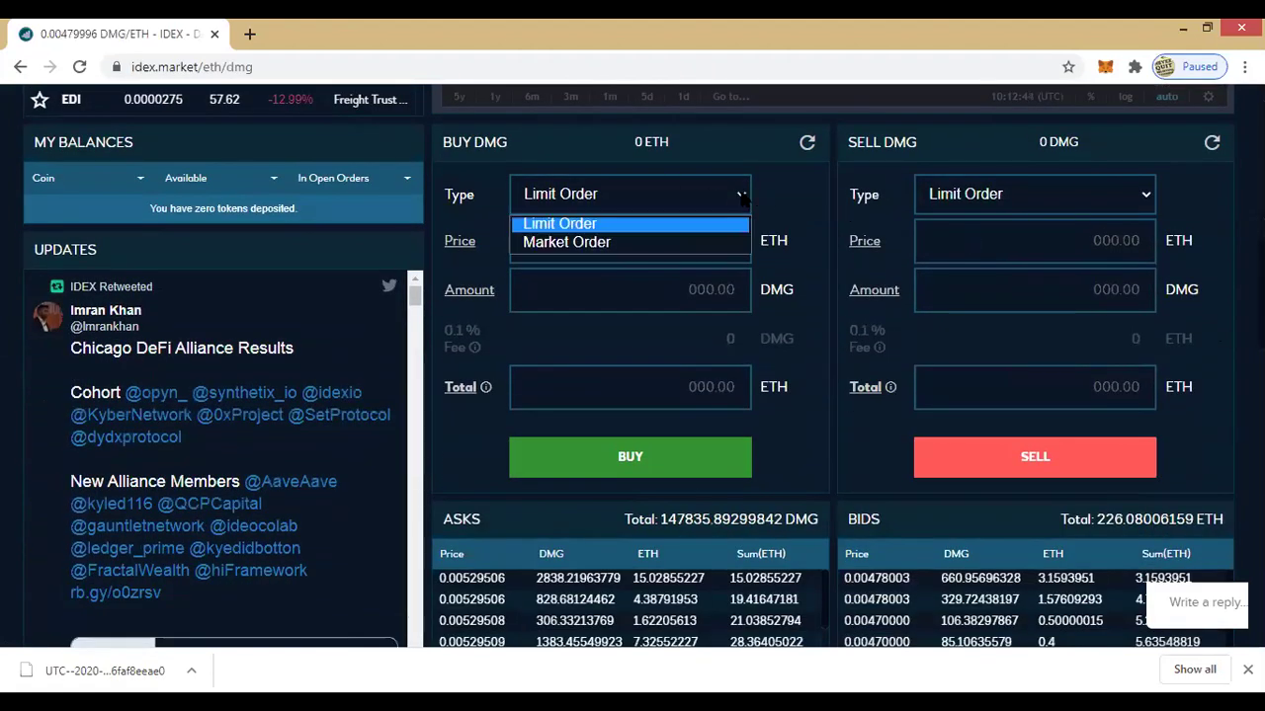
click(694, 242)
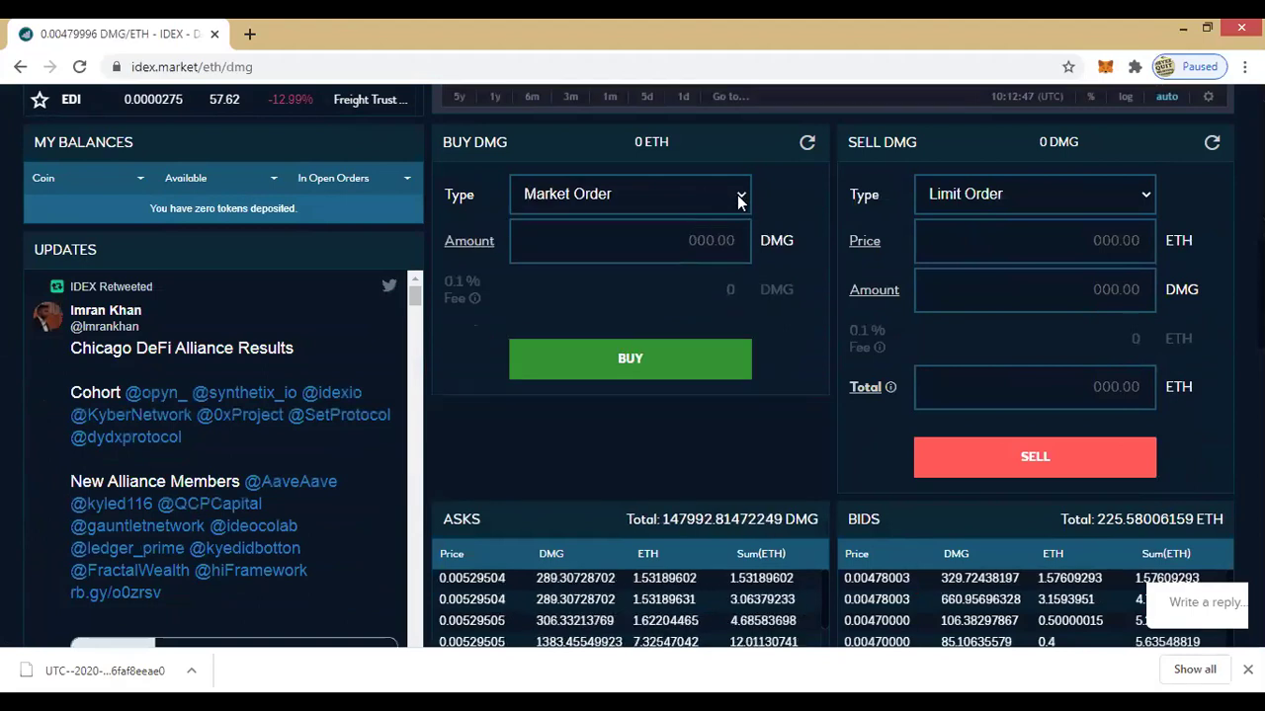
click(741, 197)
click(641, 223)
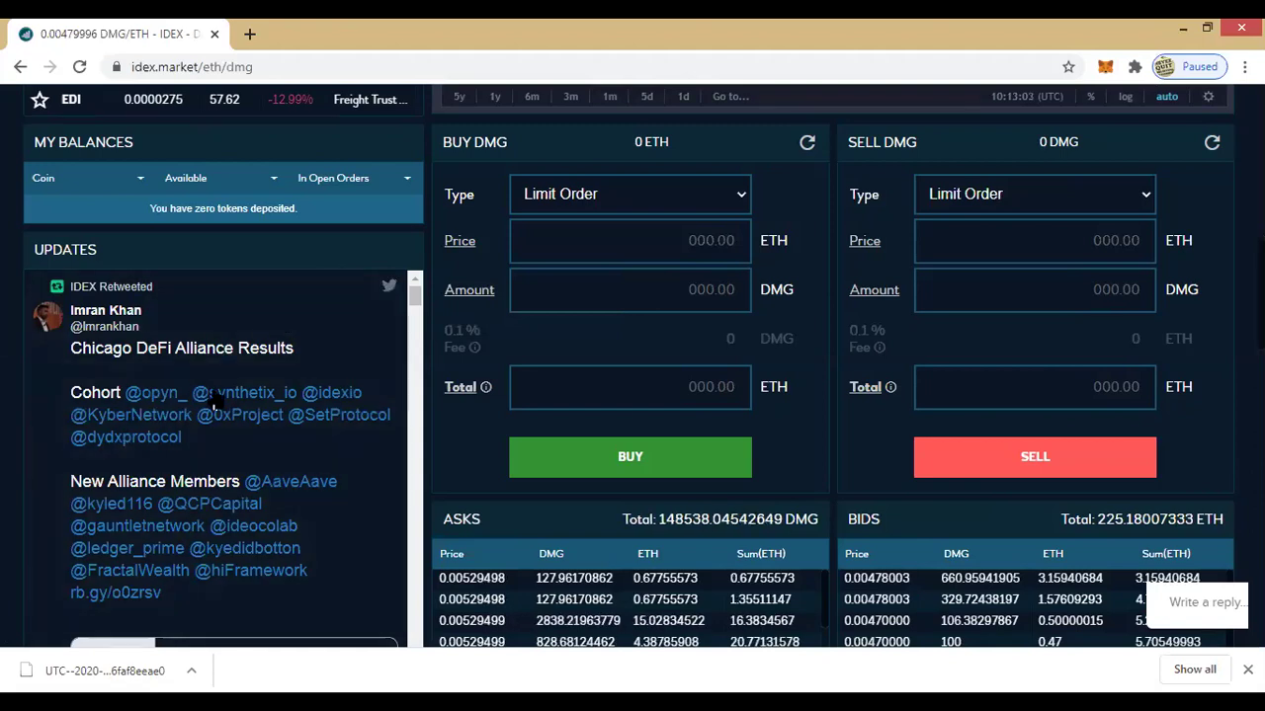
scroll(326, 405, down, 1)
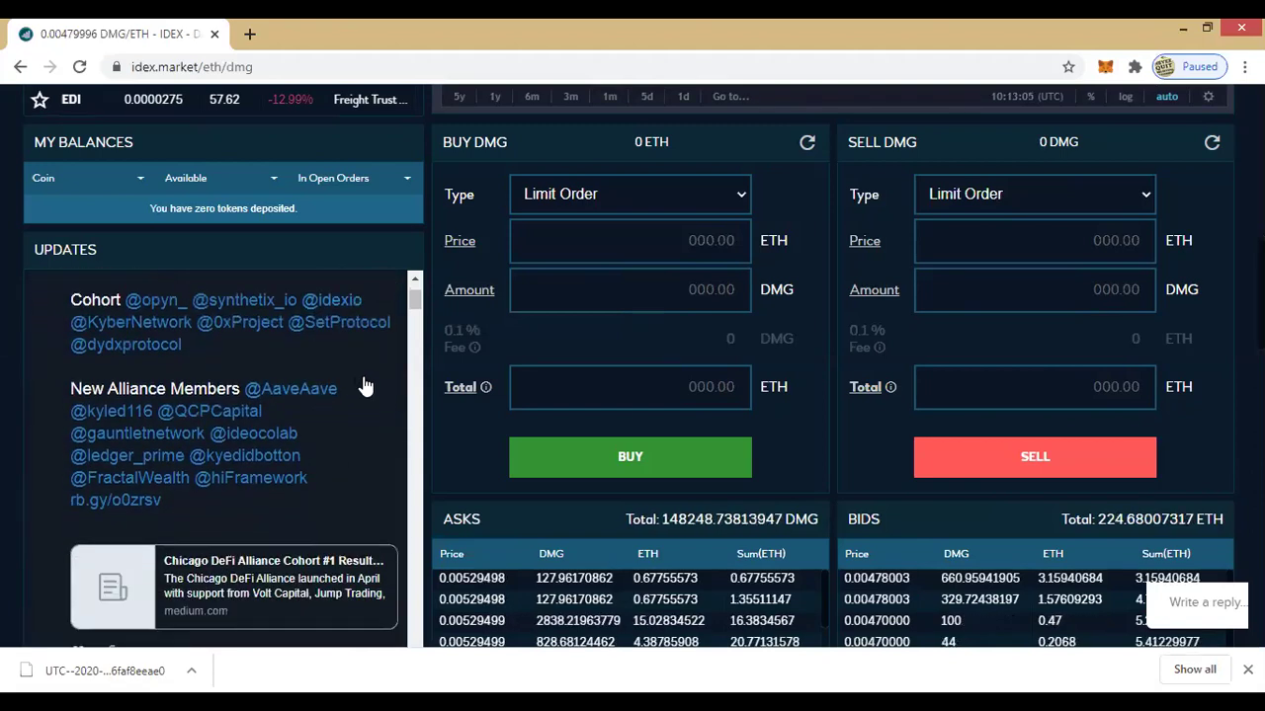
scroll(364, 380, down, 1)
scroll(385, 358, down, 4)
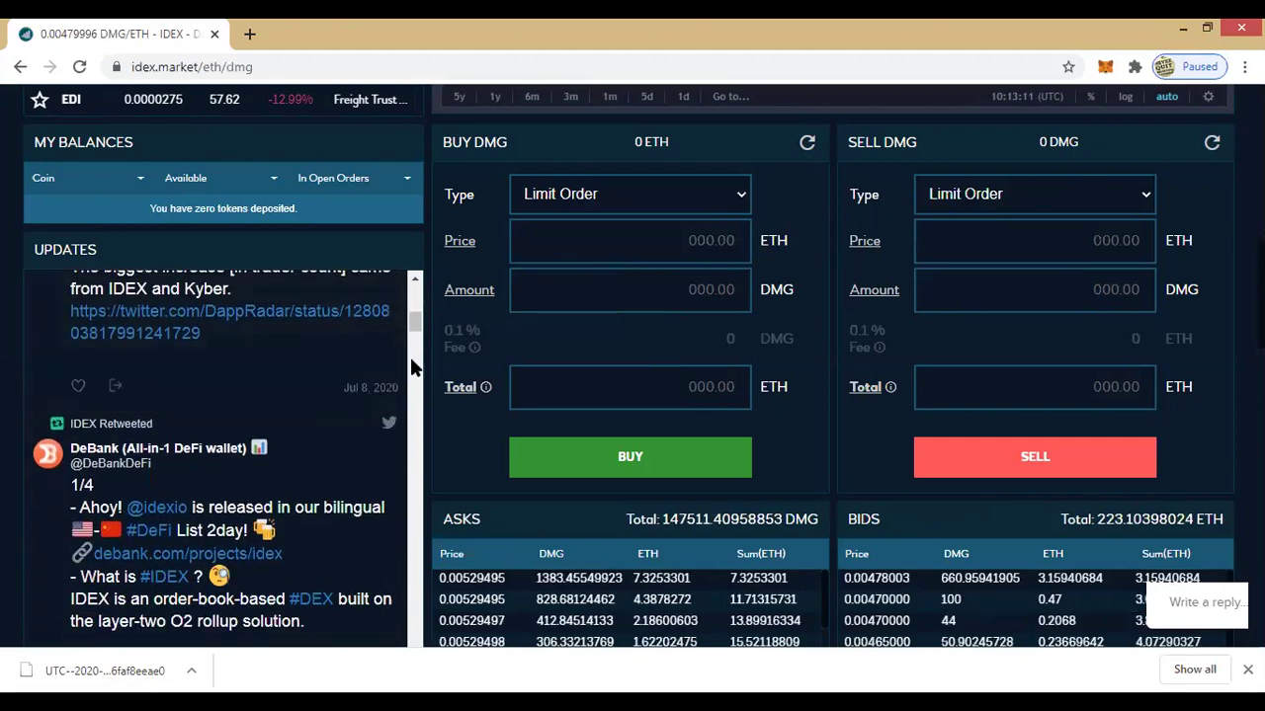
scroll(410, 377, down, 2)
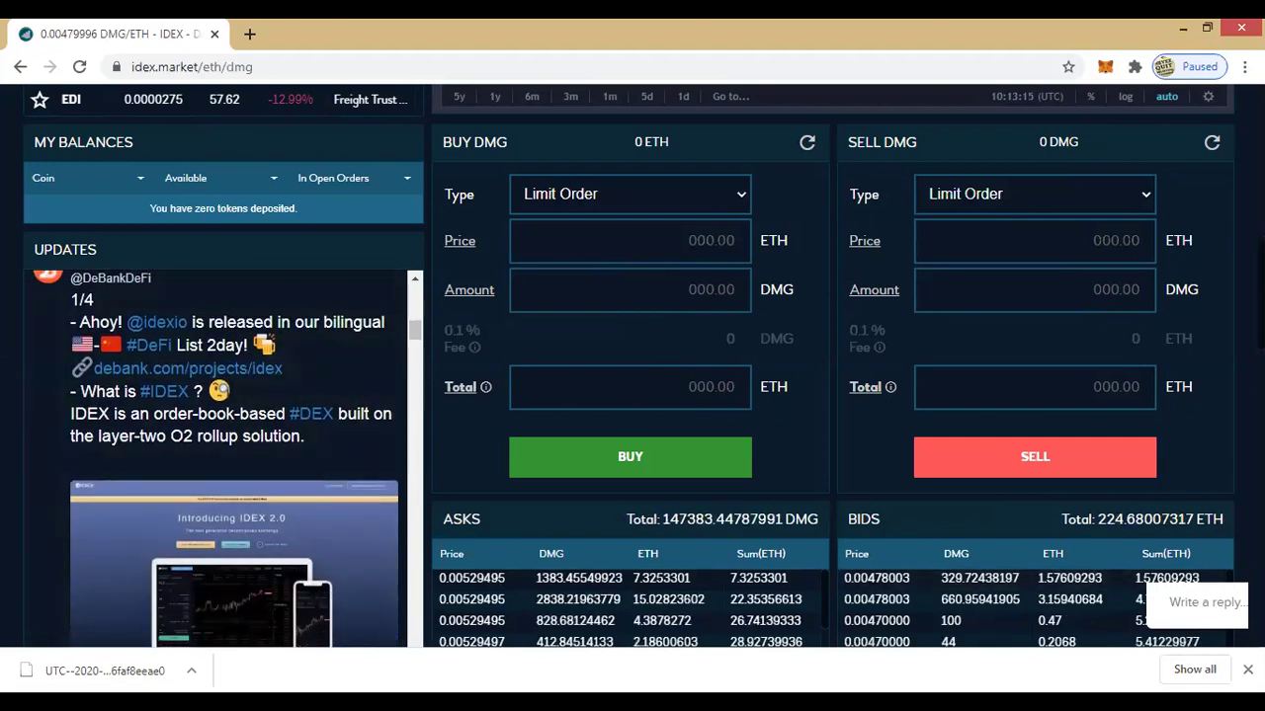
scroll(632, 365, down, 4)
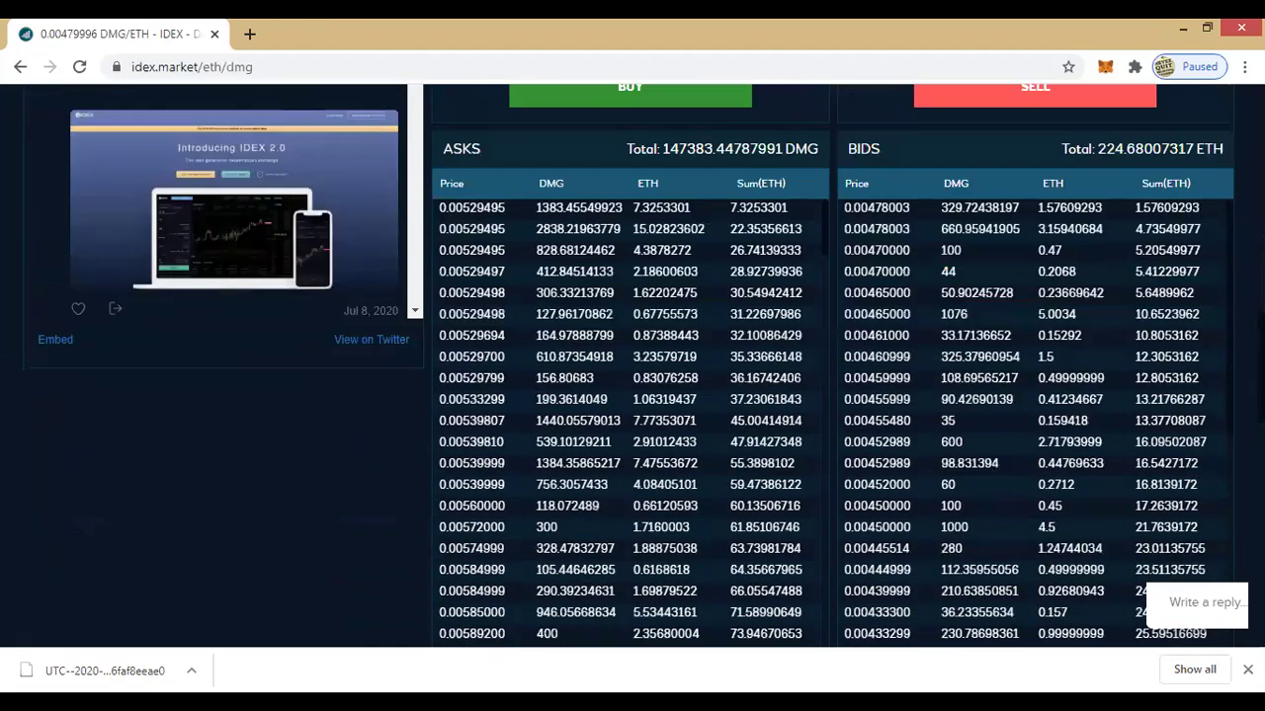
scroll(1099, 343, up, 1)
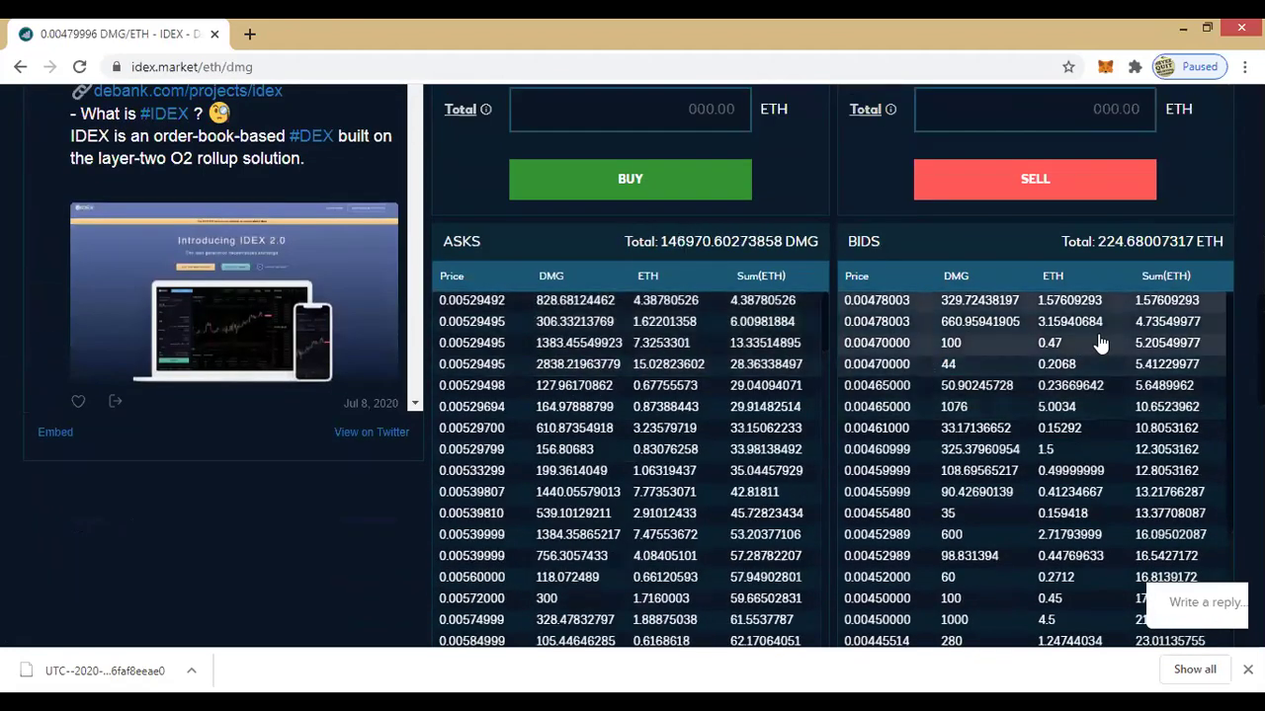
scroll(1099, 343, down, 1)
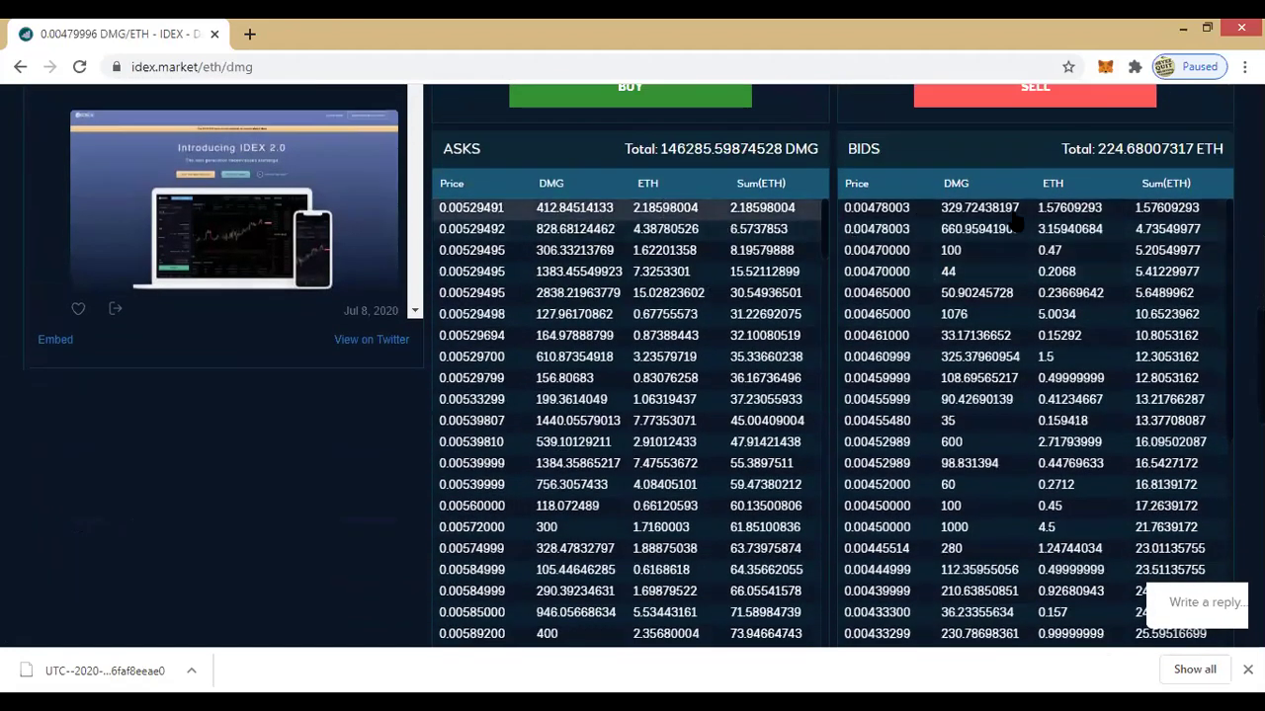
scroll(931, 324, up, 2)
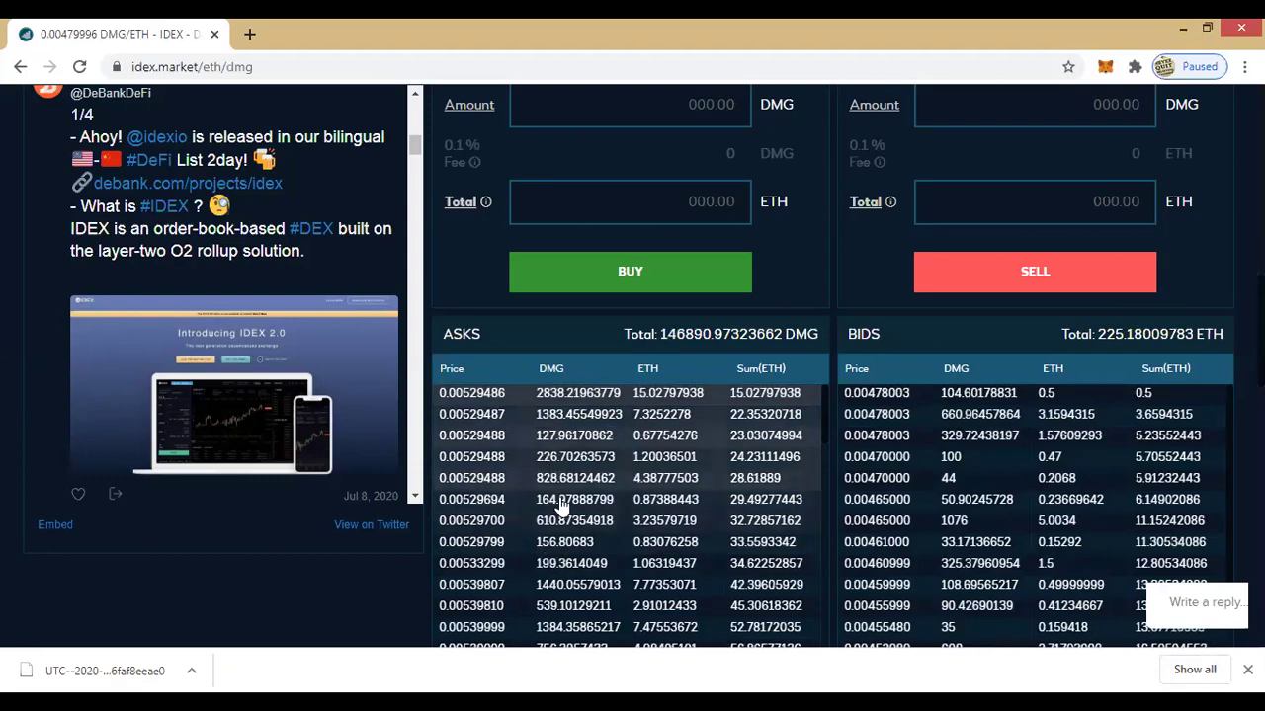
scroll(564, 508, down, 3)
scroll(985, 465, down, 5)
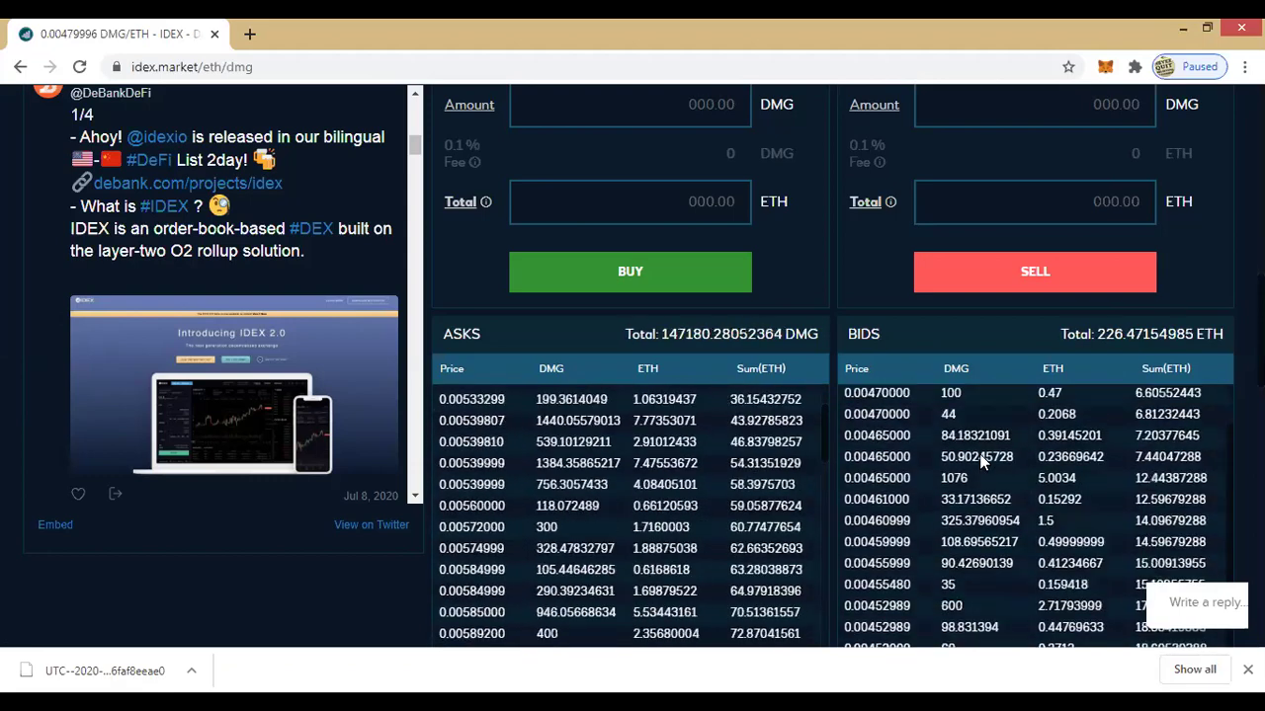
scroll(808, 338, down, 2)
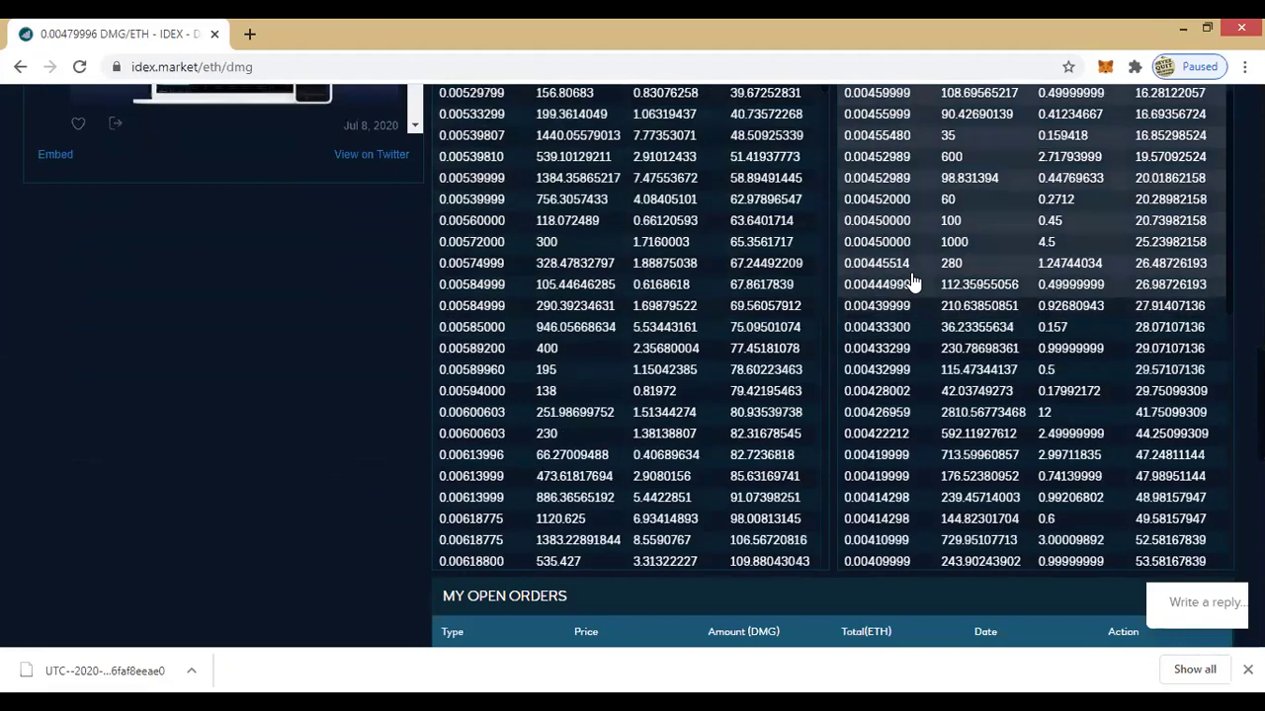
scroll(919, 312, down, 1)
scroll(919, 312, down, 2)
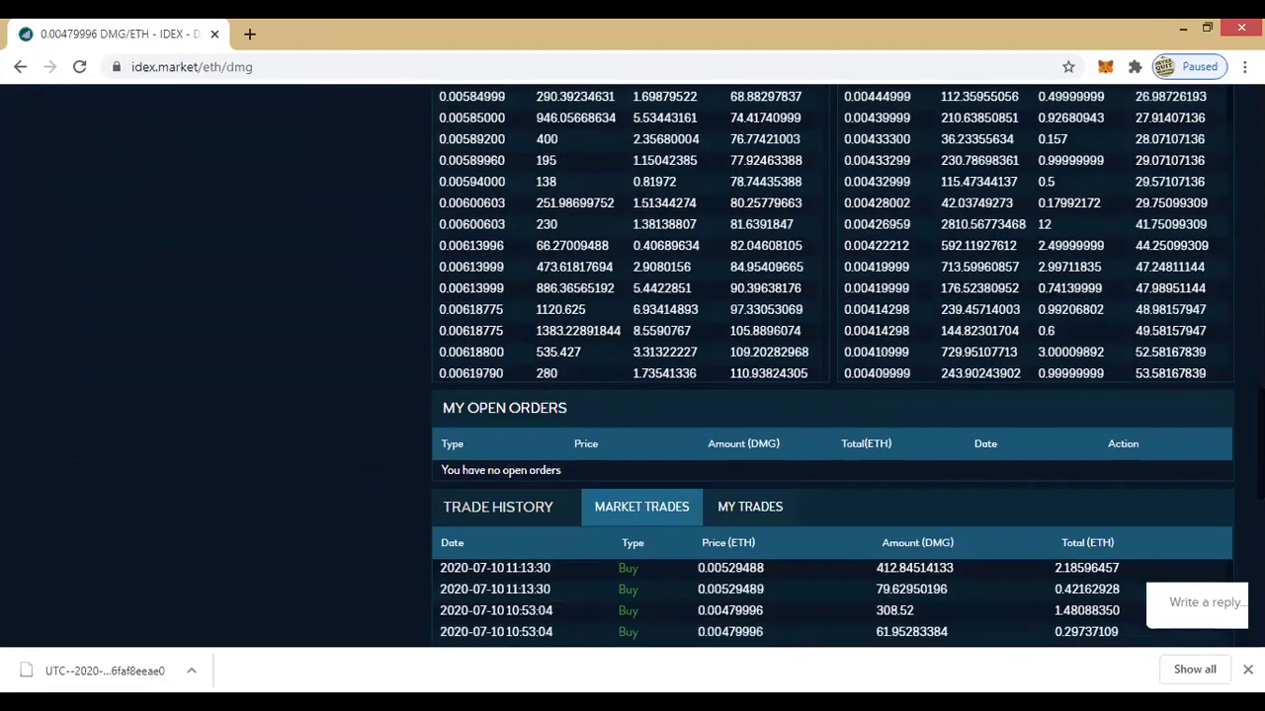
scroll(1034, 327, down, 1)
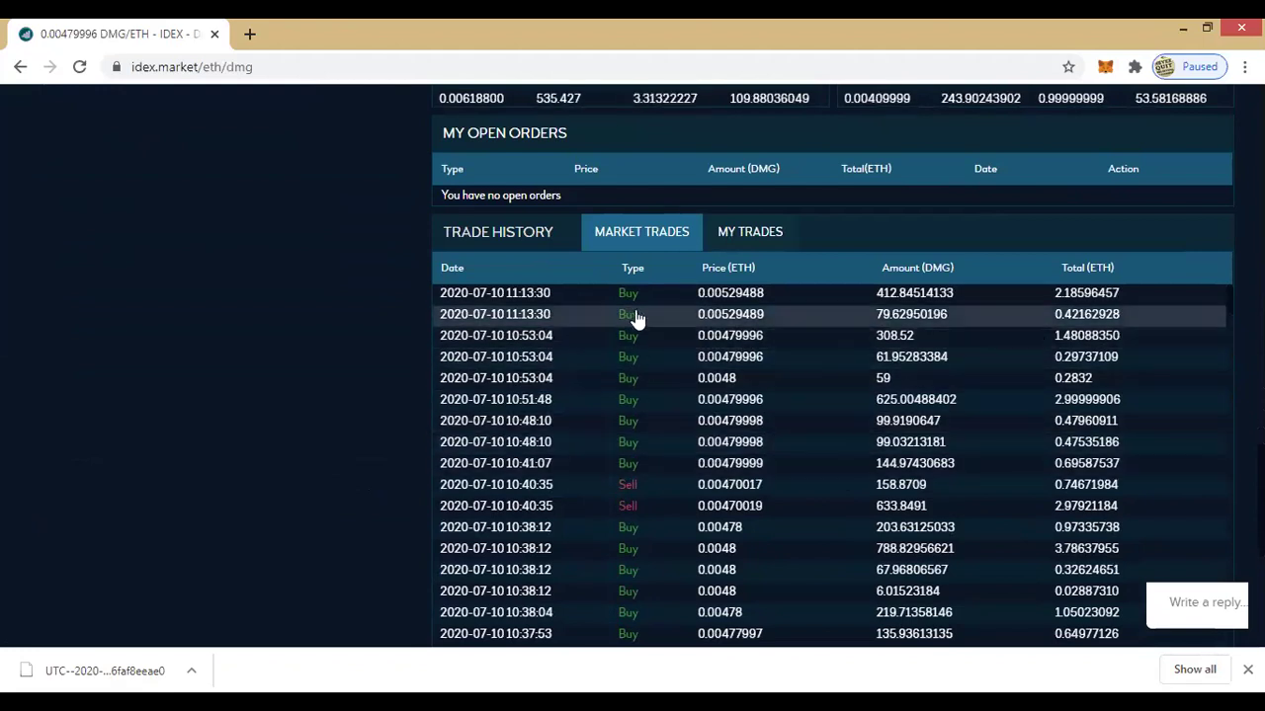
scroll(1156, 400, down, 4)
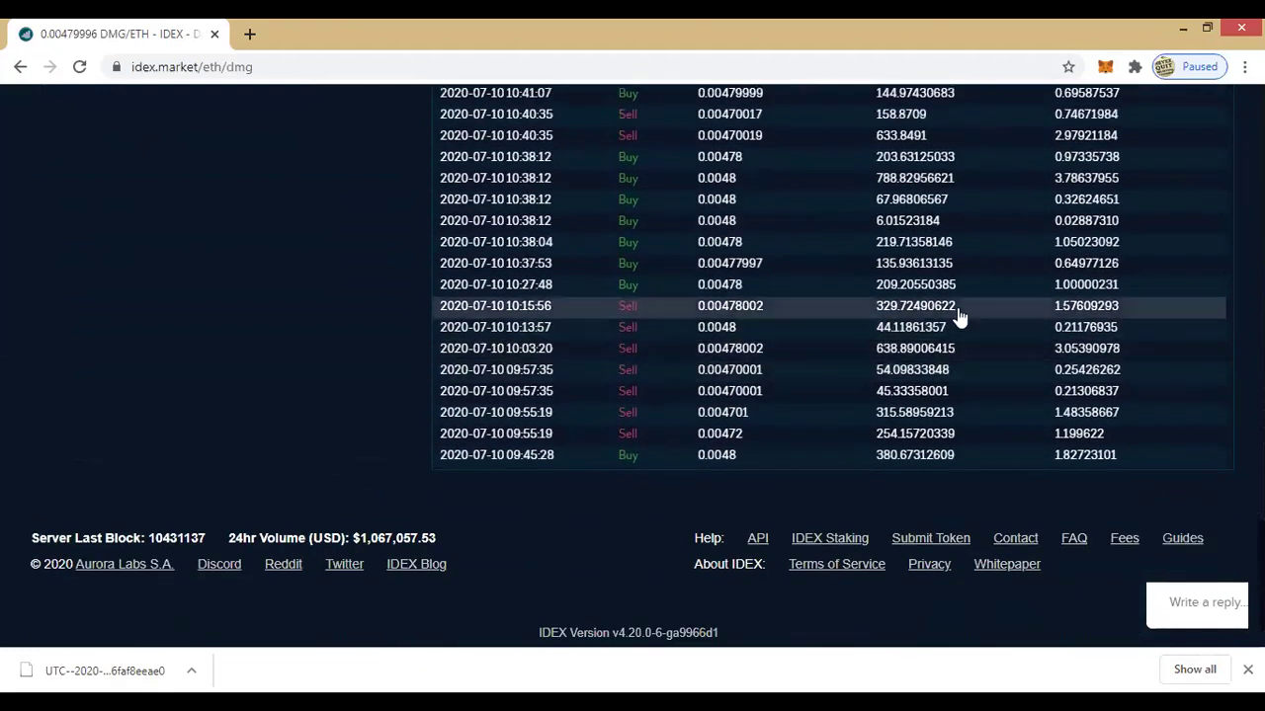
scroll(1173, 307, down, 1)
scroll(1172, 306, down, 4)
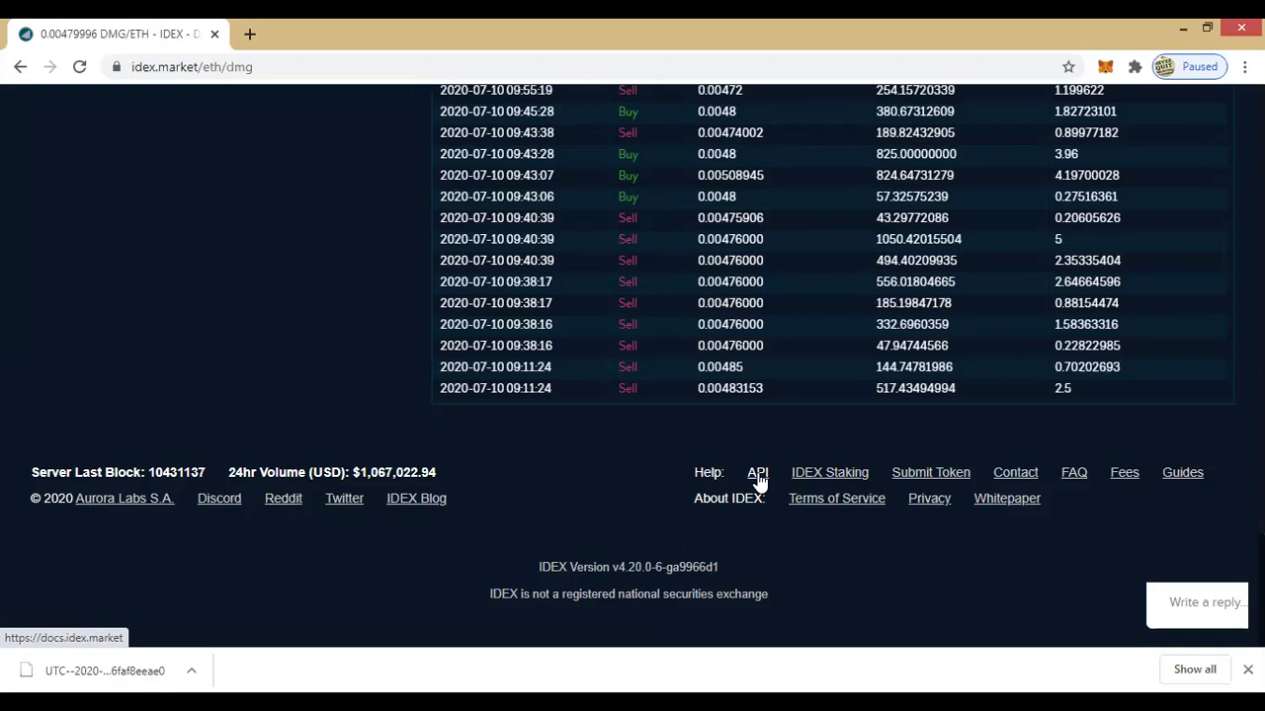
scroll(830, 366, up, 10)
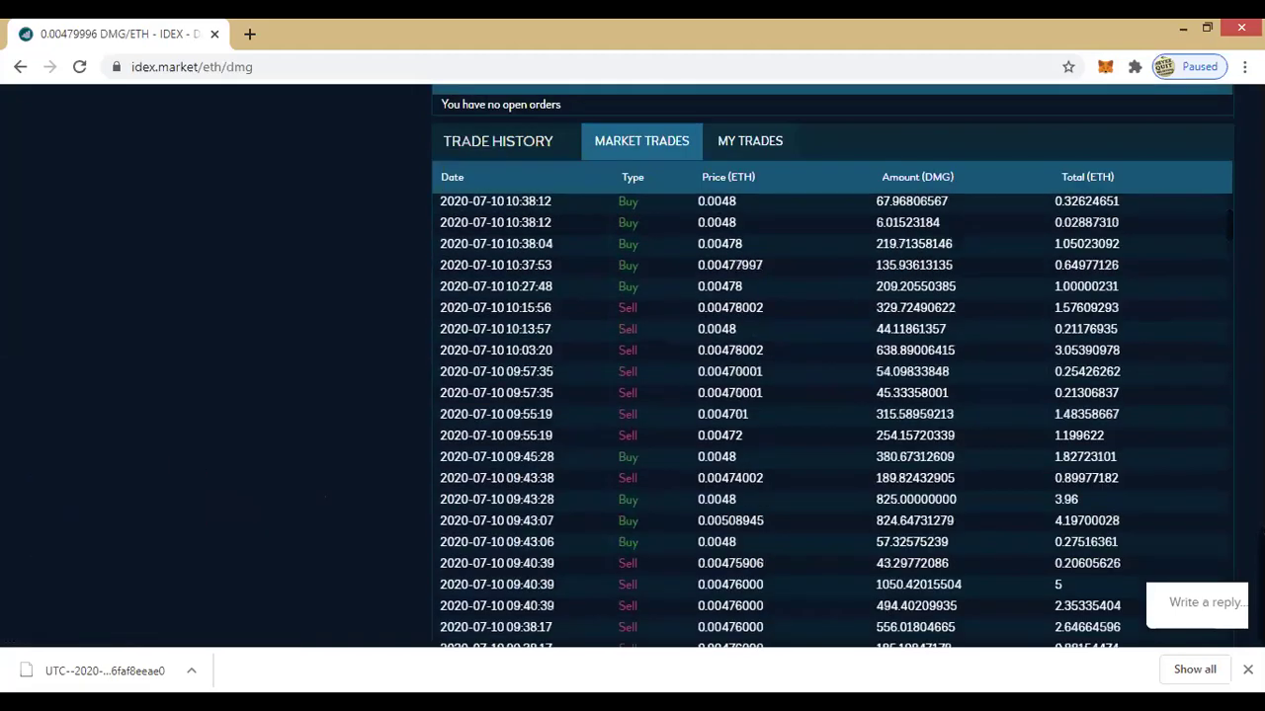
scroll(632, 366, up, 4)
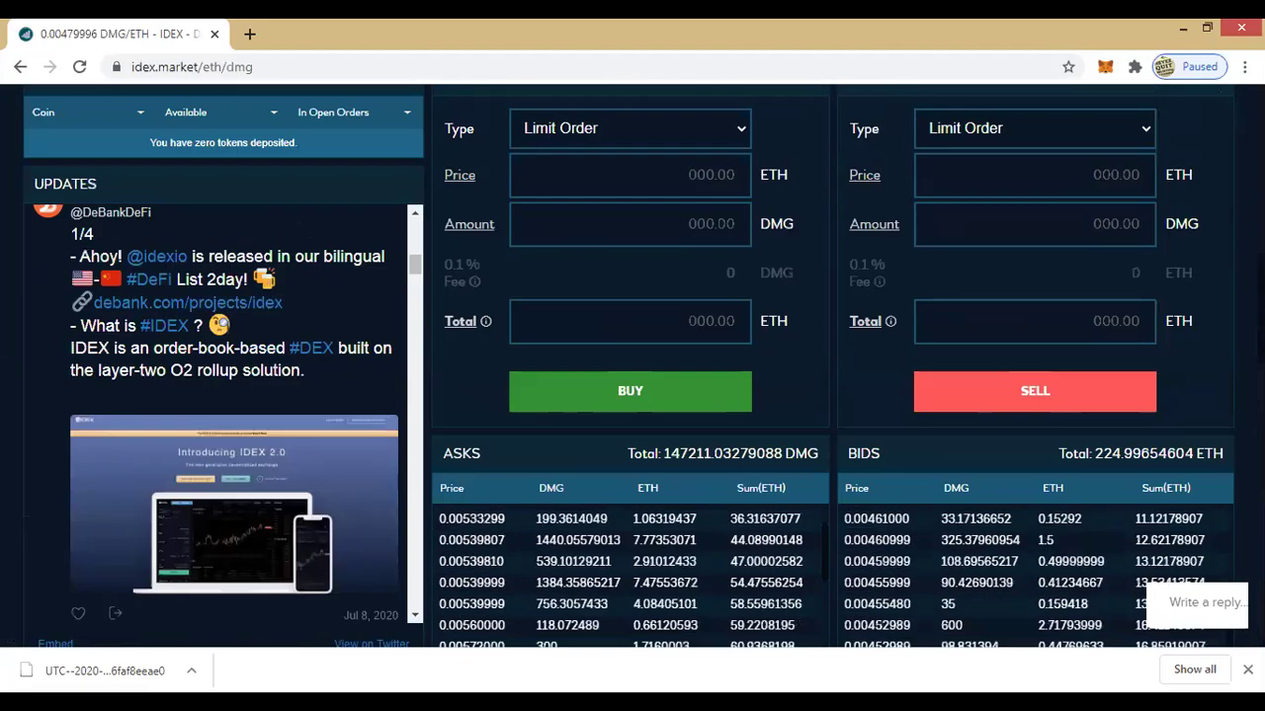
scroll(632, 366, up, 8)
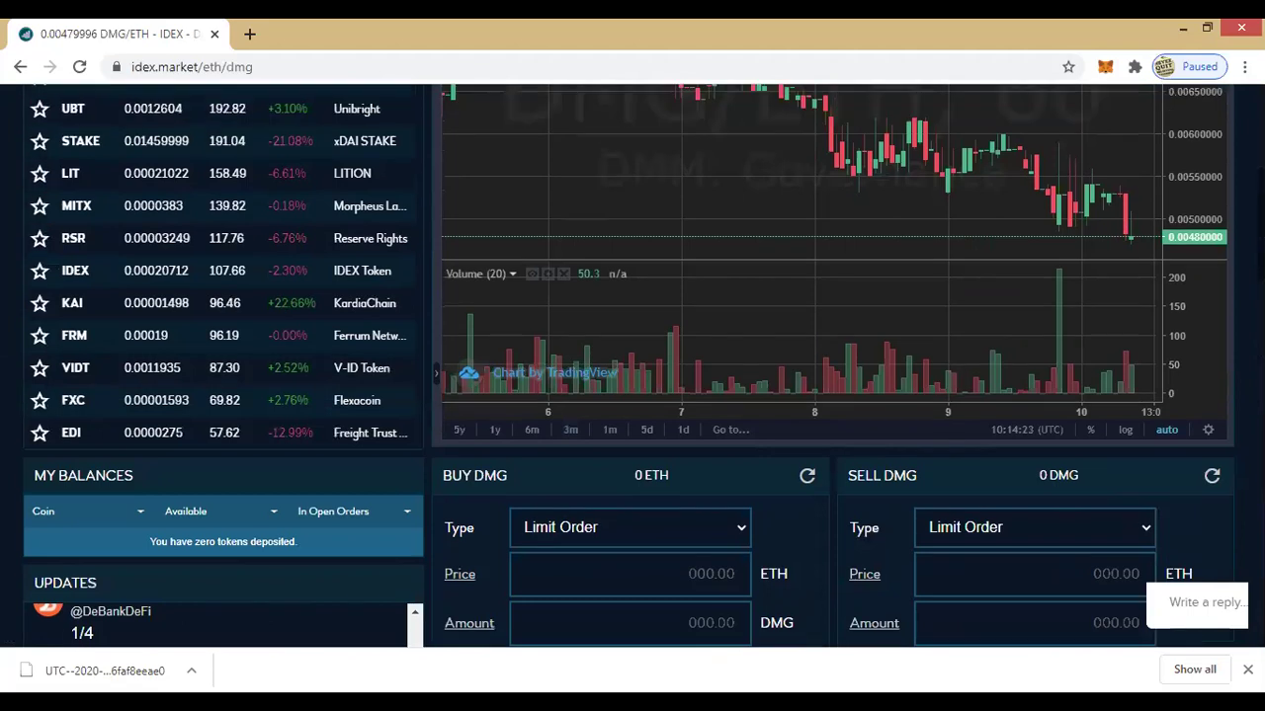
Step: Choose New Wallet from the account menu to reach the Create New Wallet password page
scroll(632, 365, up, 2)
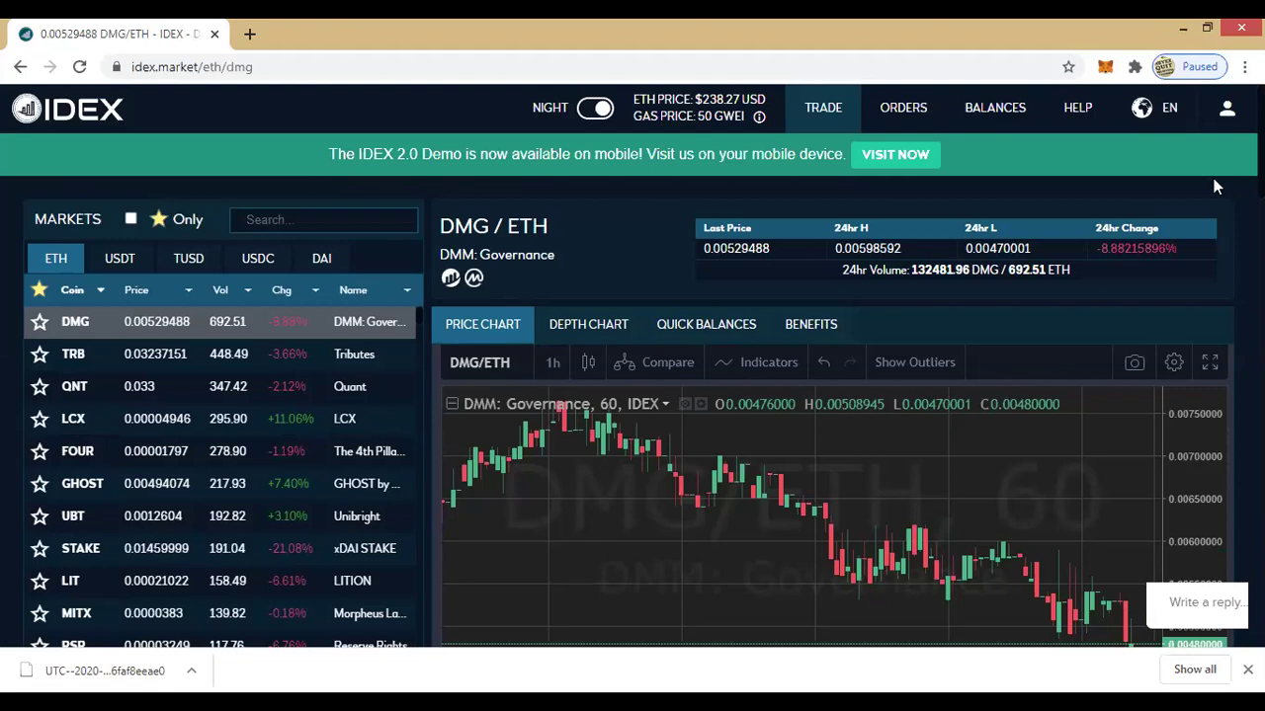
mouse_move(1187, 127)
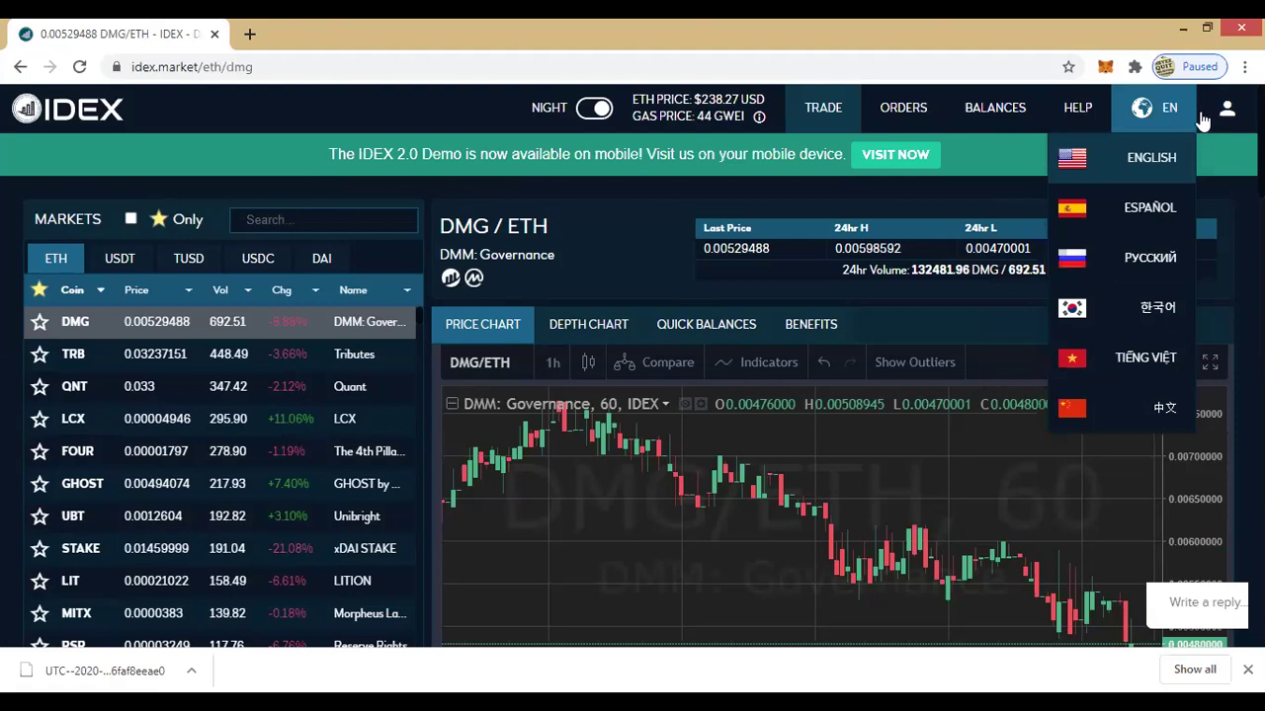
mouse_move(1230, 114)
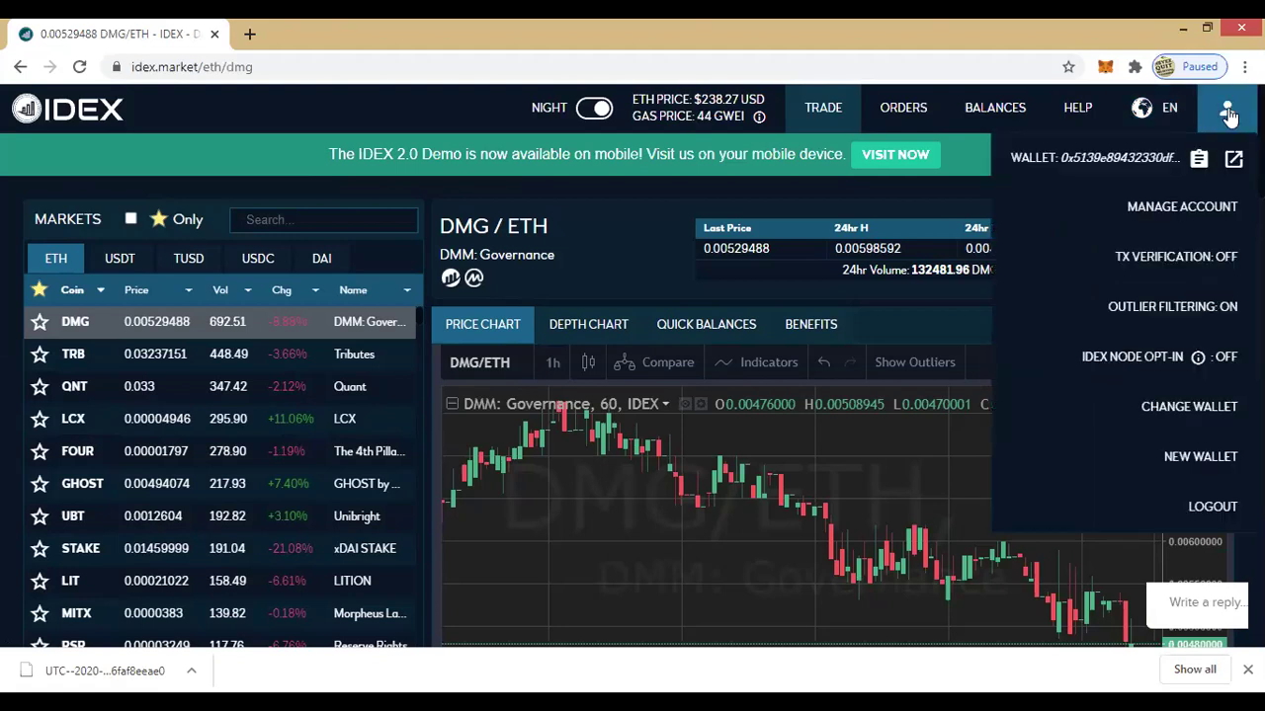
click(1216, 467)
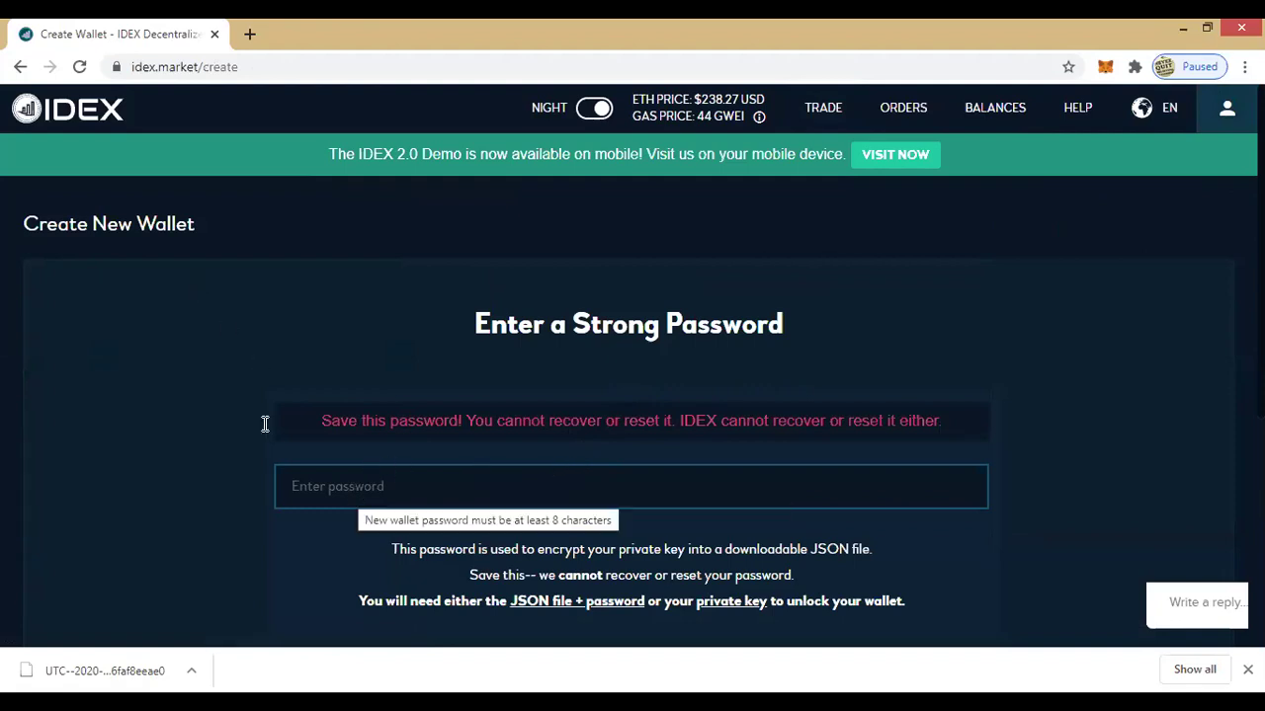
Step: Log out of the IDEX account, dismiss the confirmation, and bring up the Login form
click(18, 69)
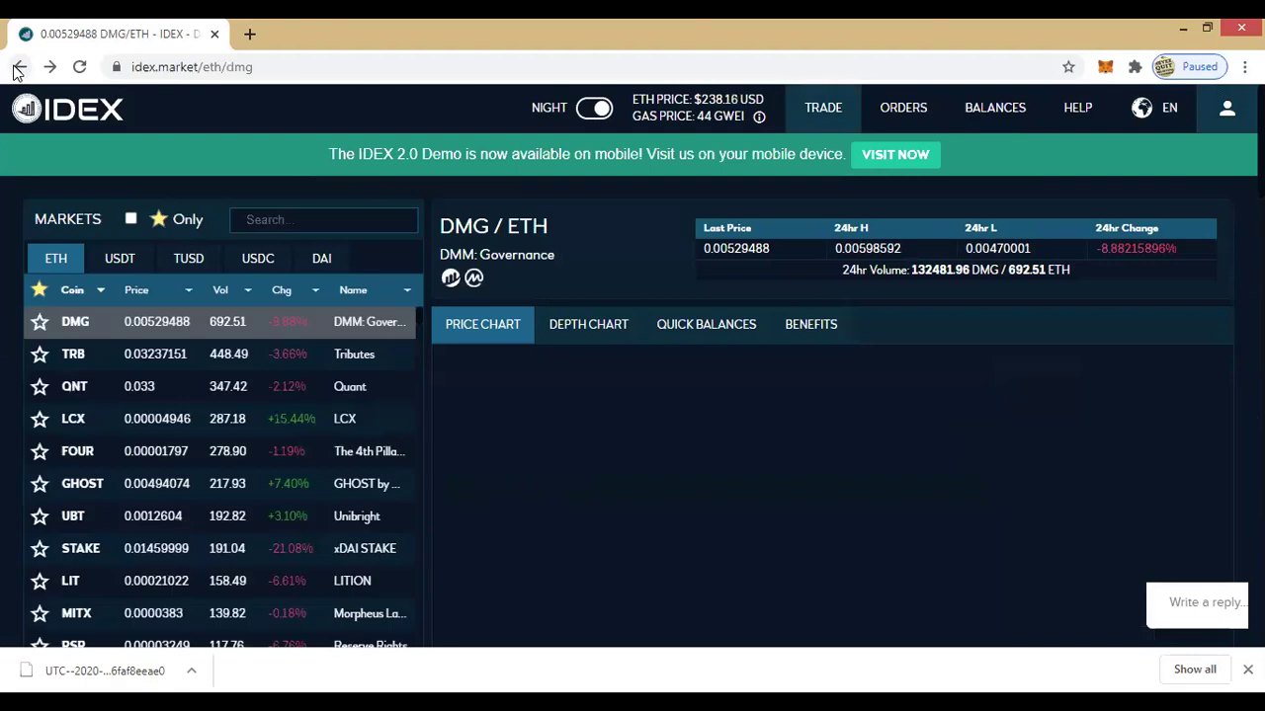
click(1222, 110)
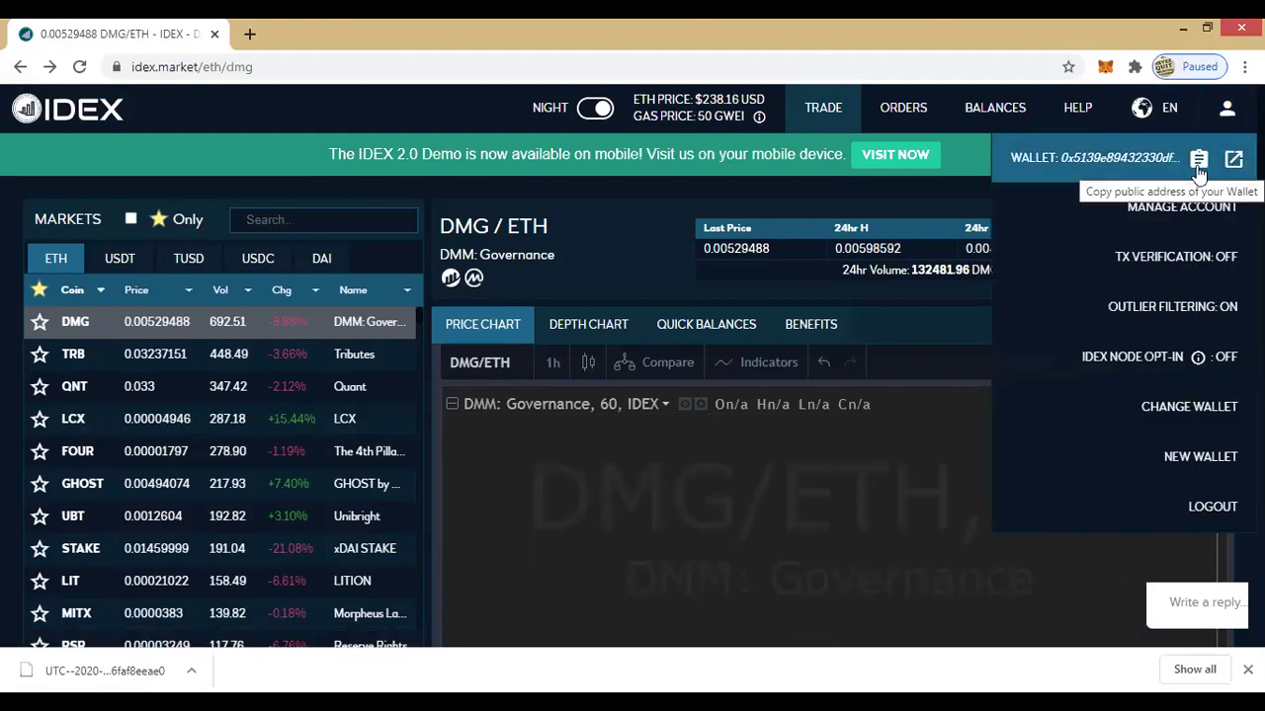
mouse_move(1227, 107)
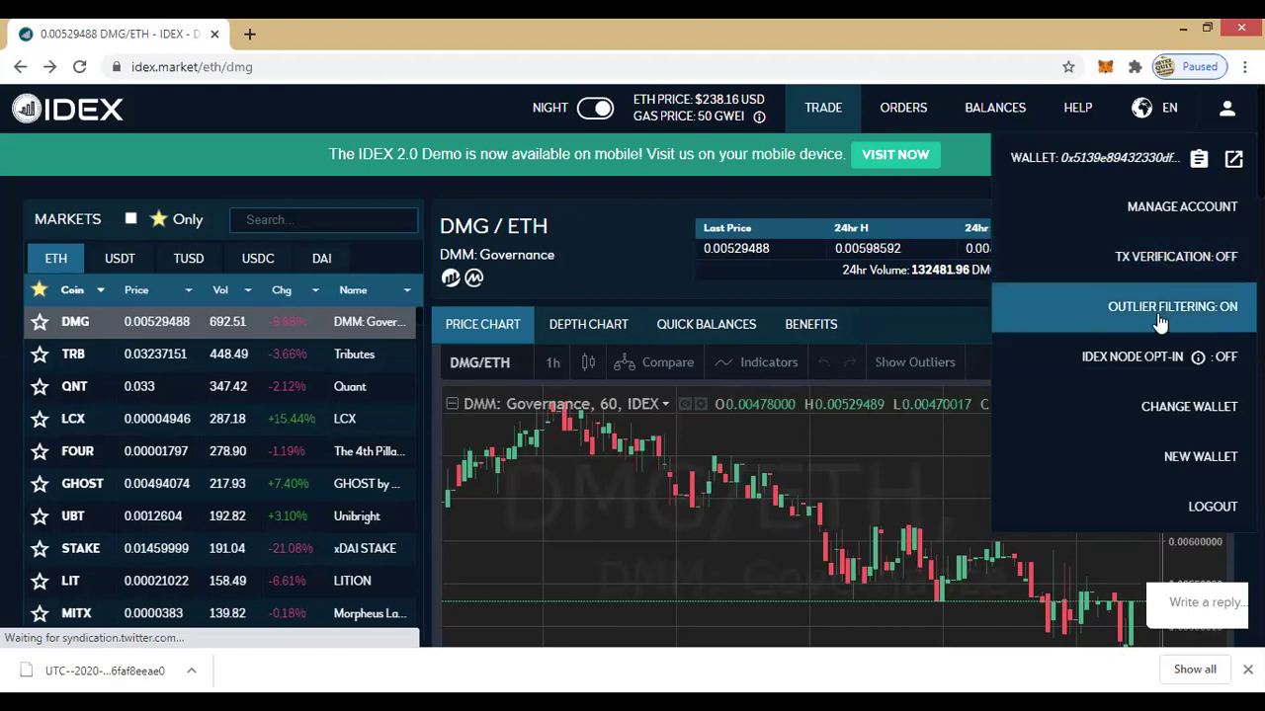
click(1215, 510)
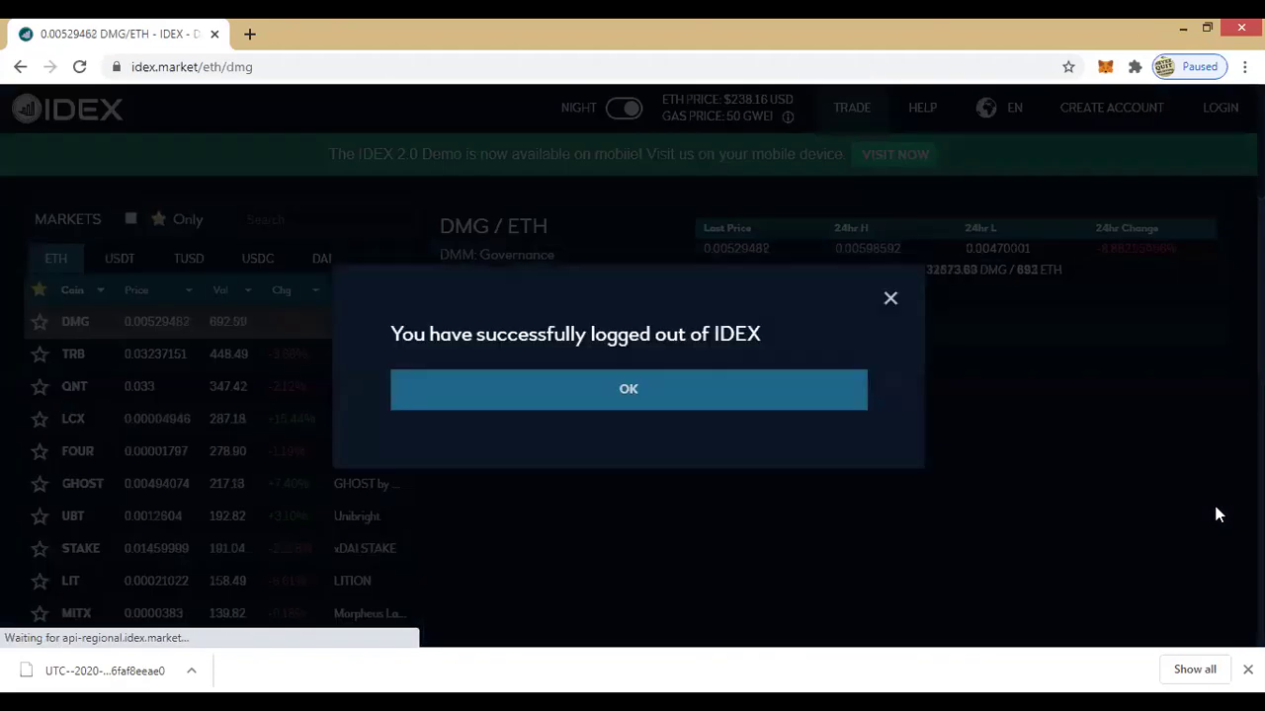
click(618, 392)
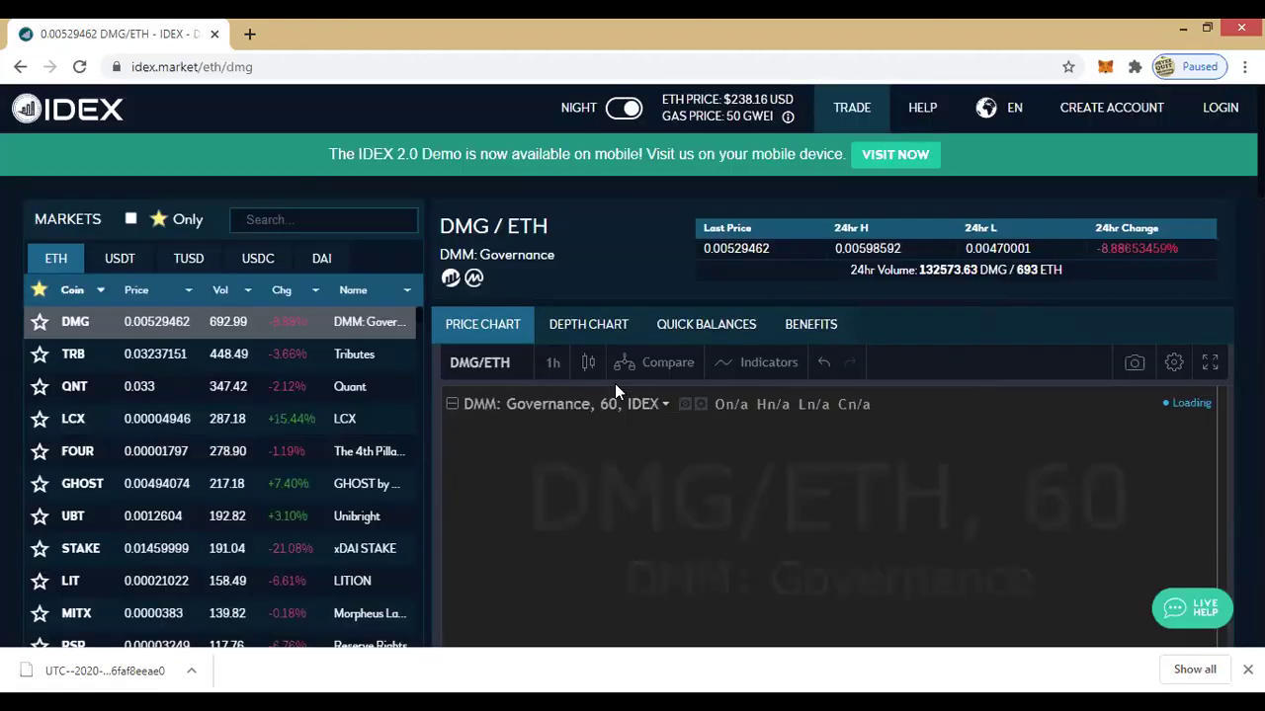
click(1221, 107)
Step: Unlock the wallet by pasting its private key on the Unlock Wallet page
click(513, 358)
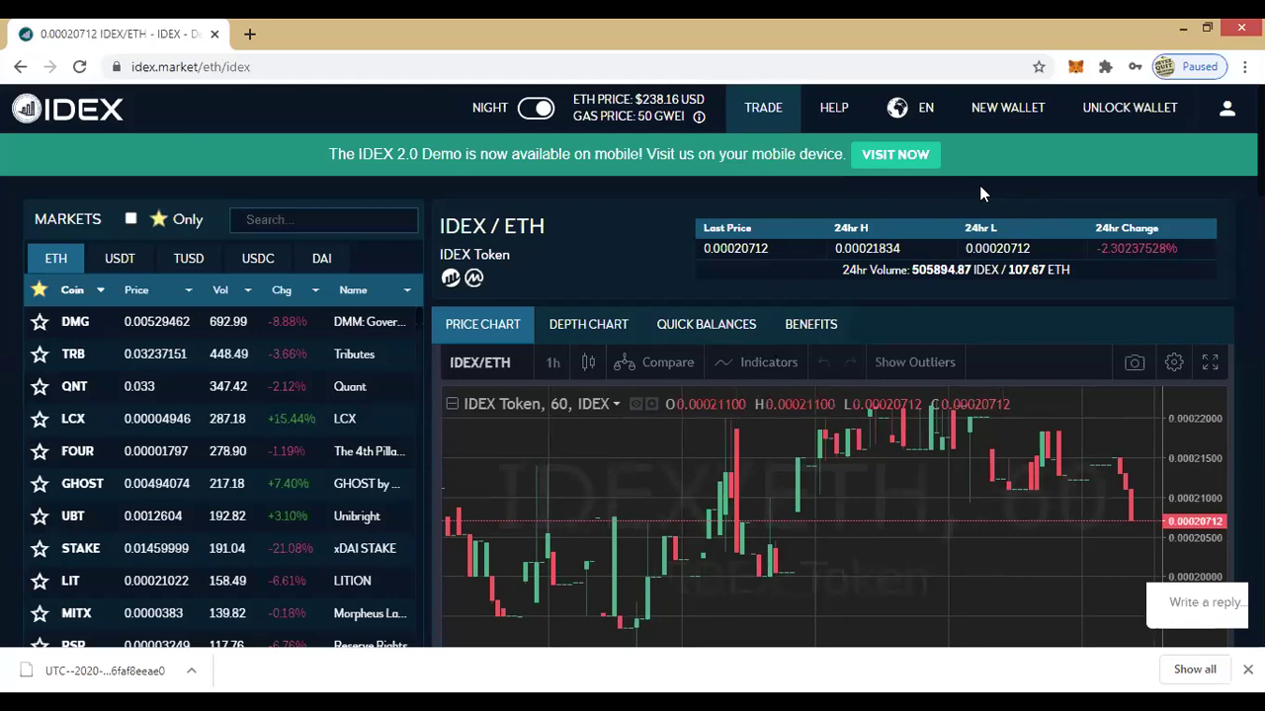
click(1114, 110)
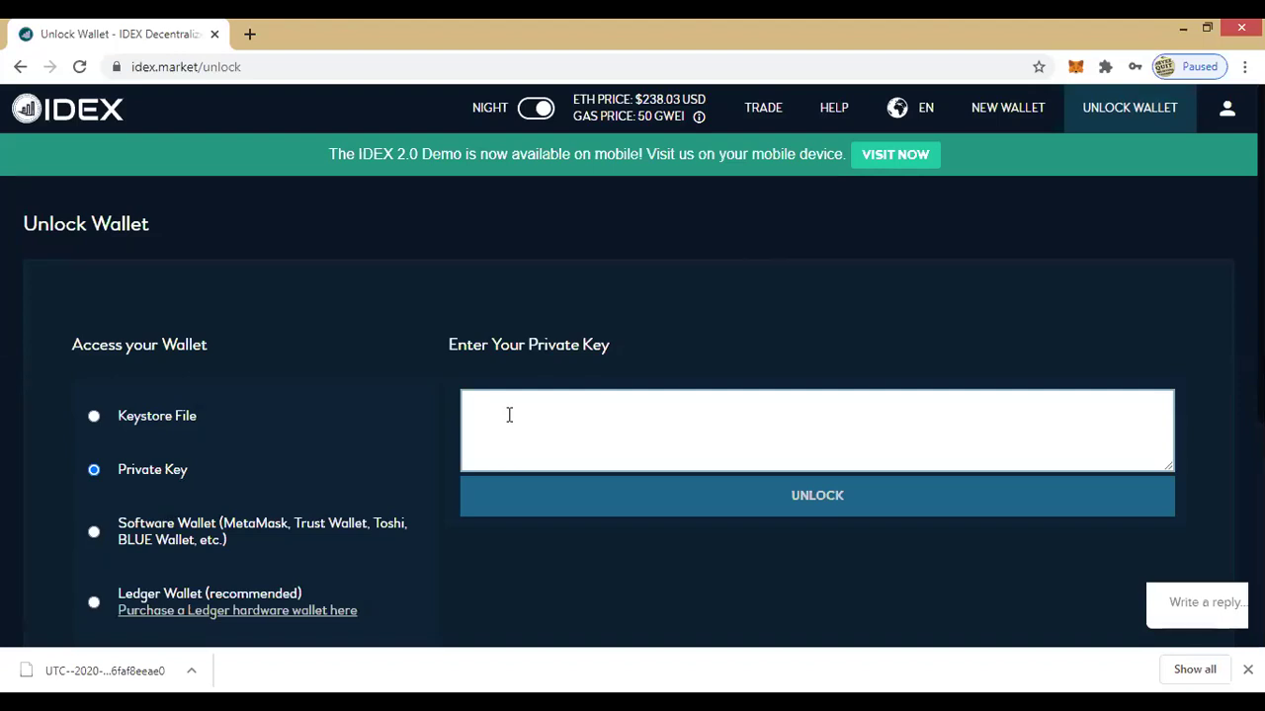
key(ctrl+v)
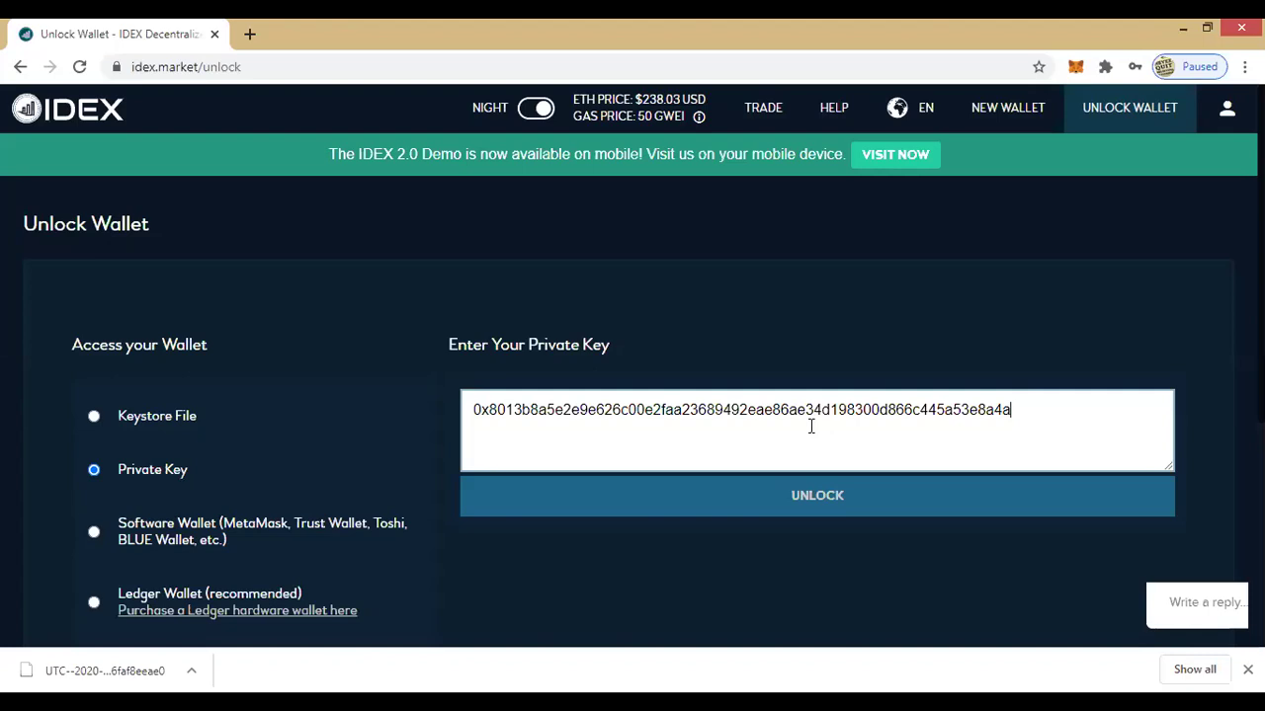
click(826, 503)
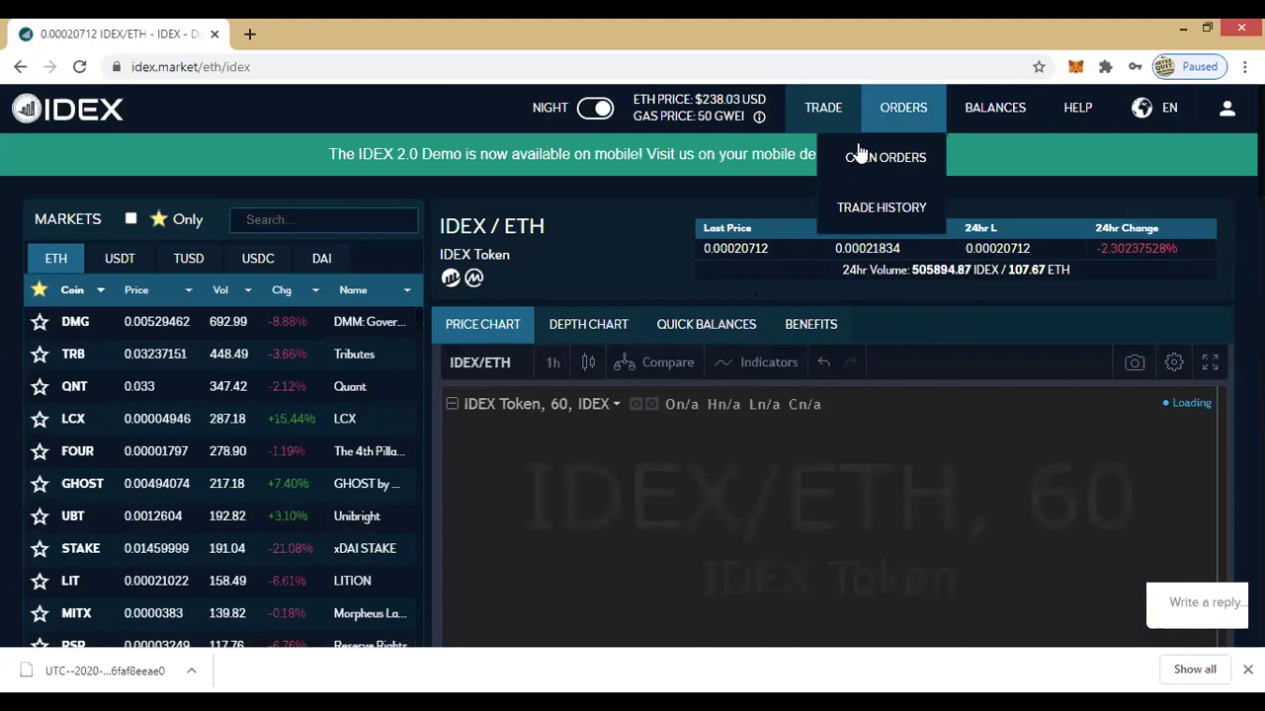
Step: Open Full Balances and look through the My Balances table of zero balances
click(980, 163)
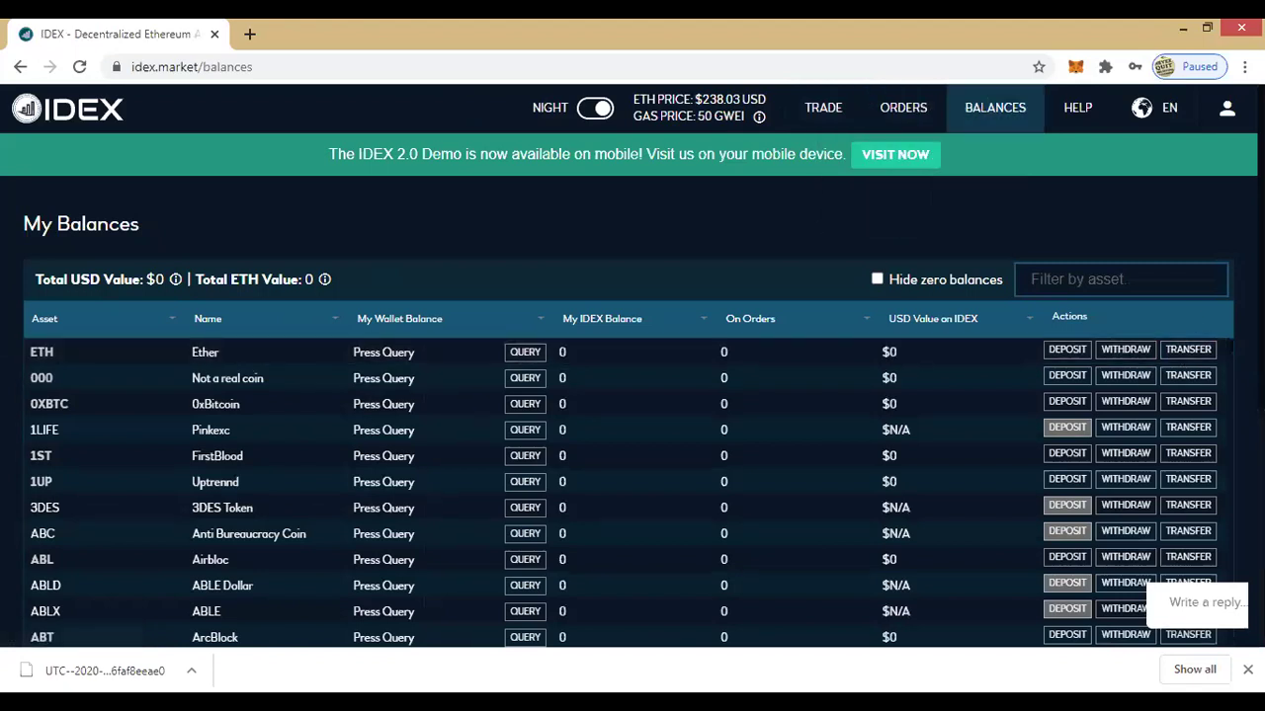
scroll(632, 395, down, 1)
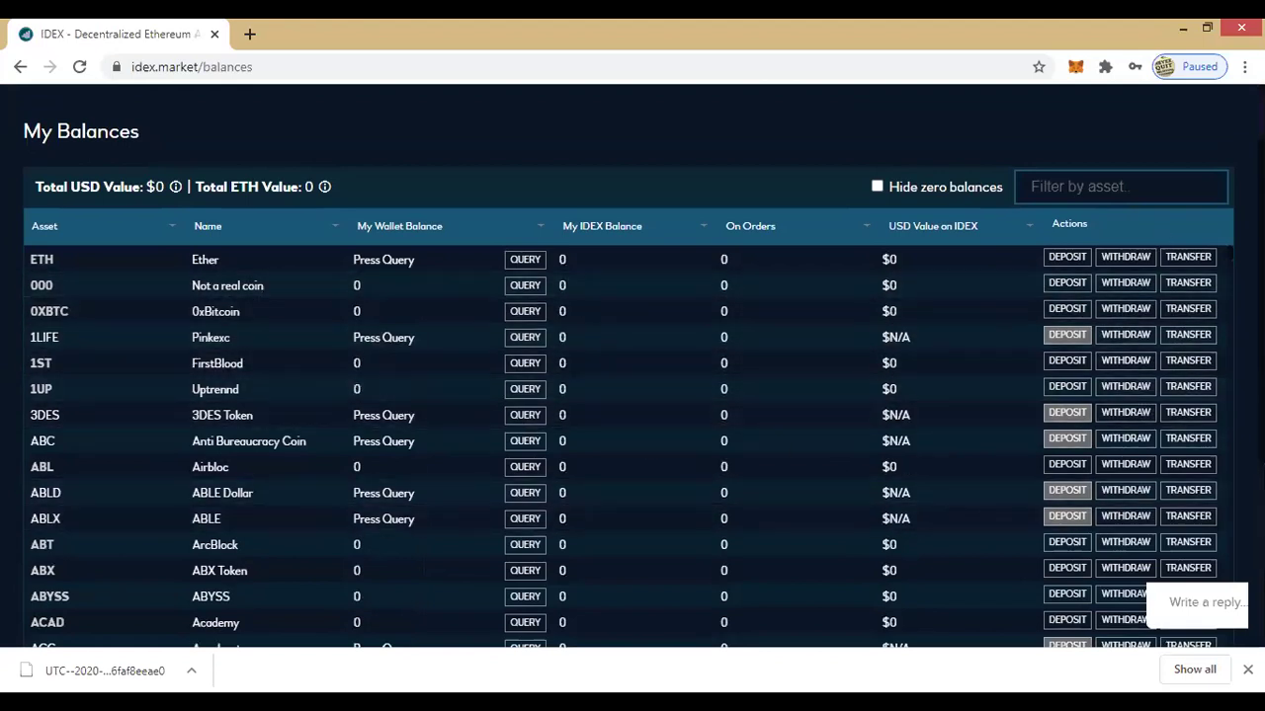
scroll(880, 386, down, 1)
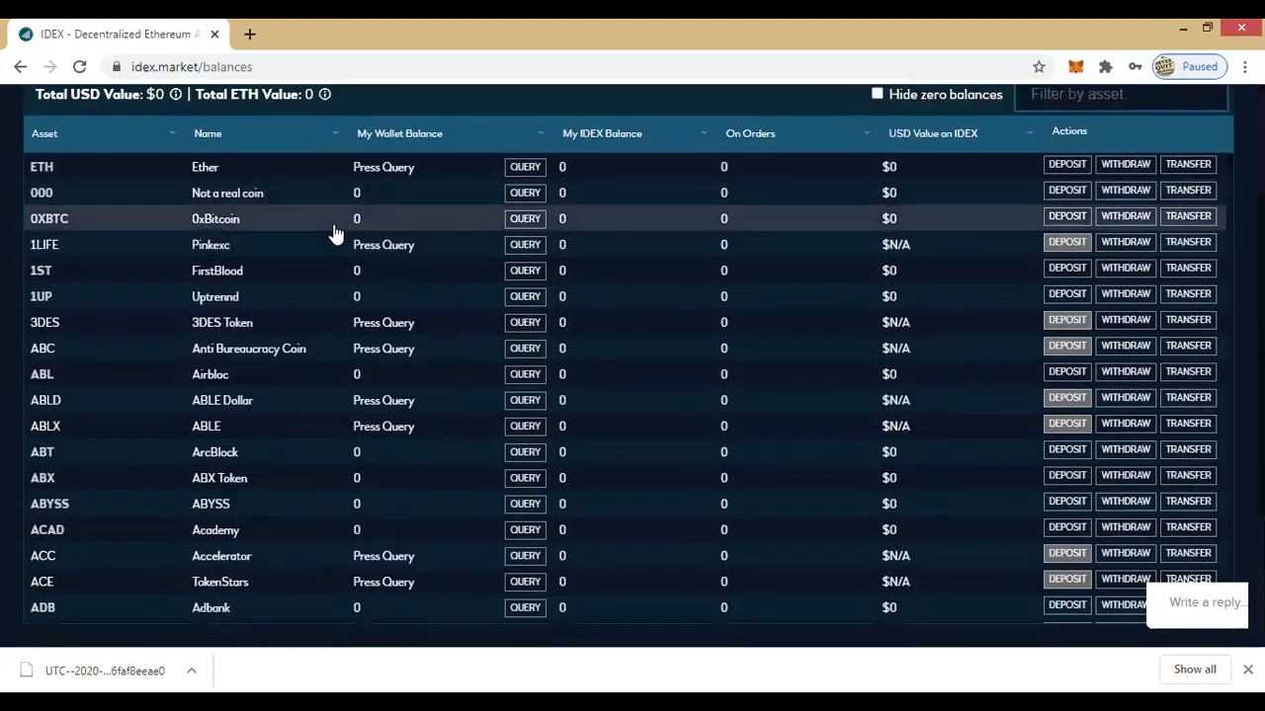
scroll(326, 257, down, 1)
scroll(320, 279, down, 2)
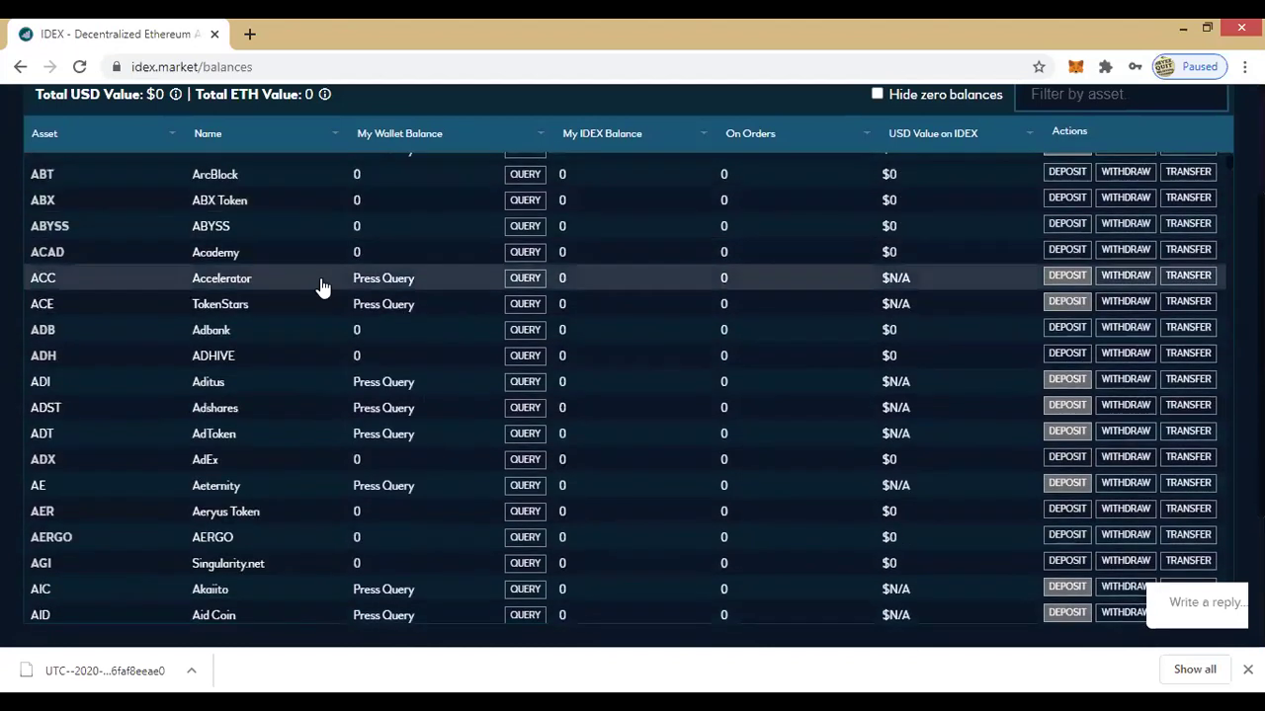
scroll(316, 259, down, 1)
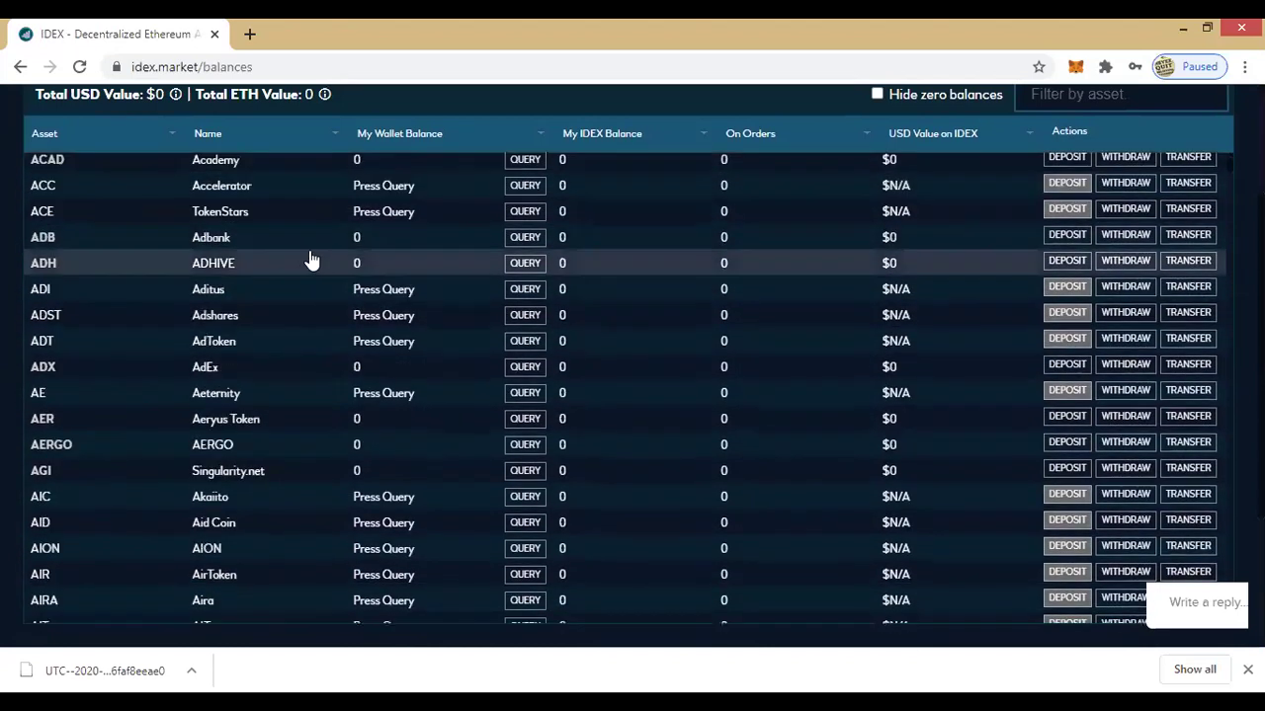
scroll(309, 258, up, 4)
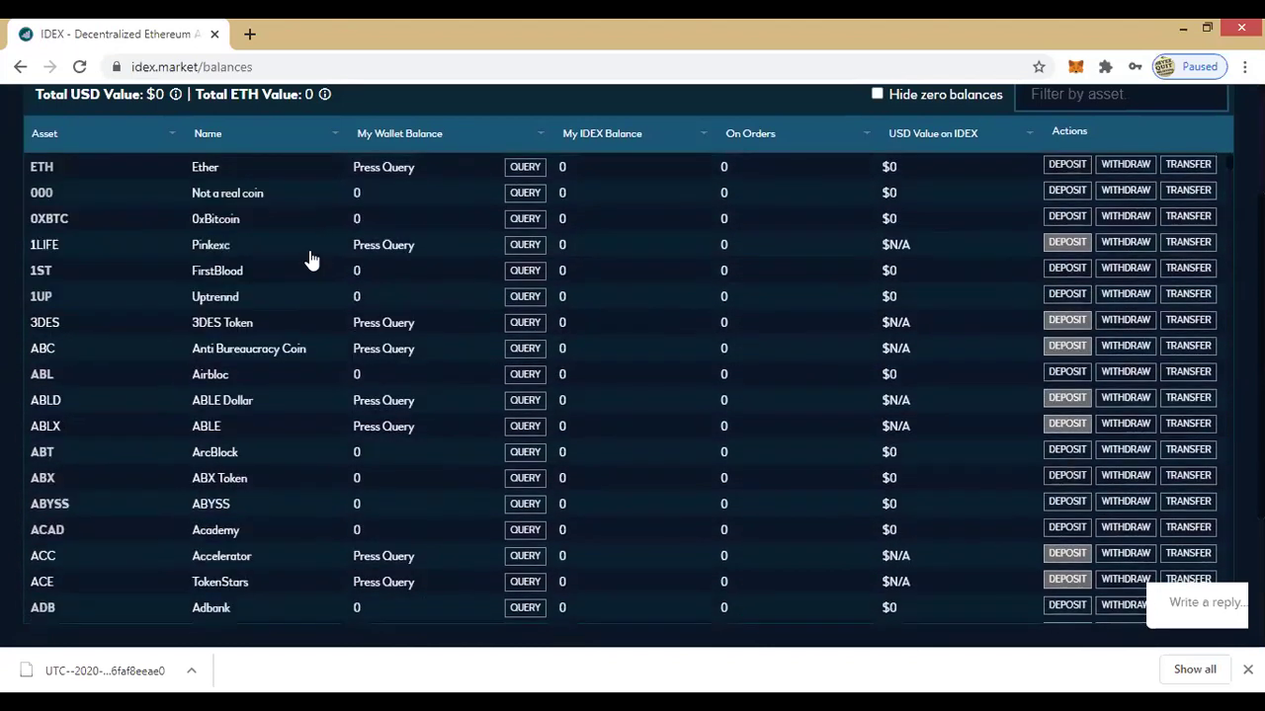
scroll(312, 257, up, 2)
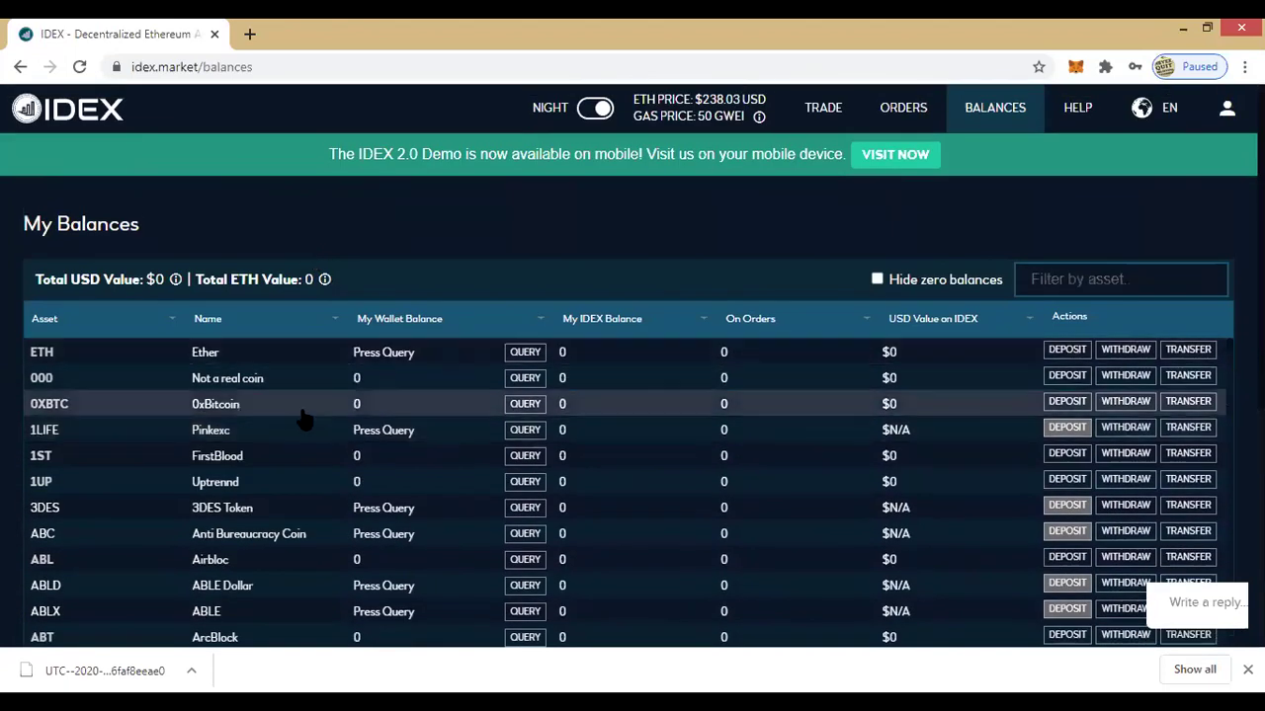
scroll(296, 434, down, 1)
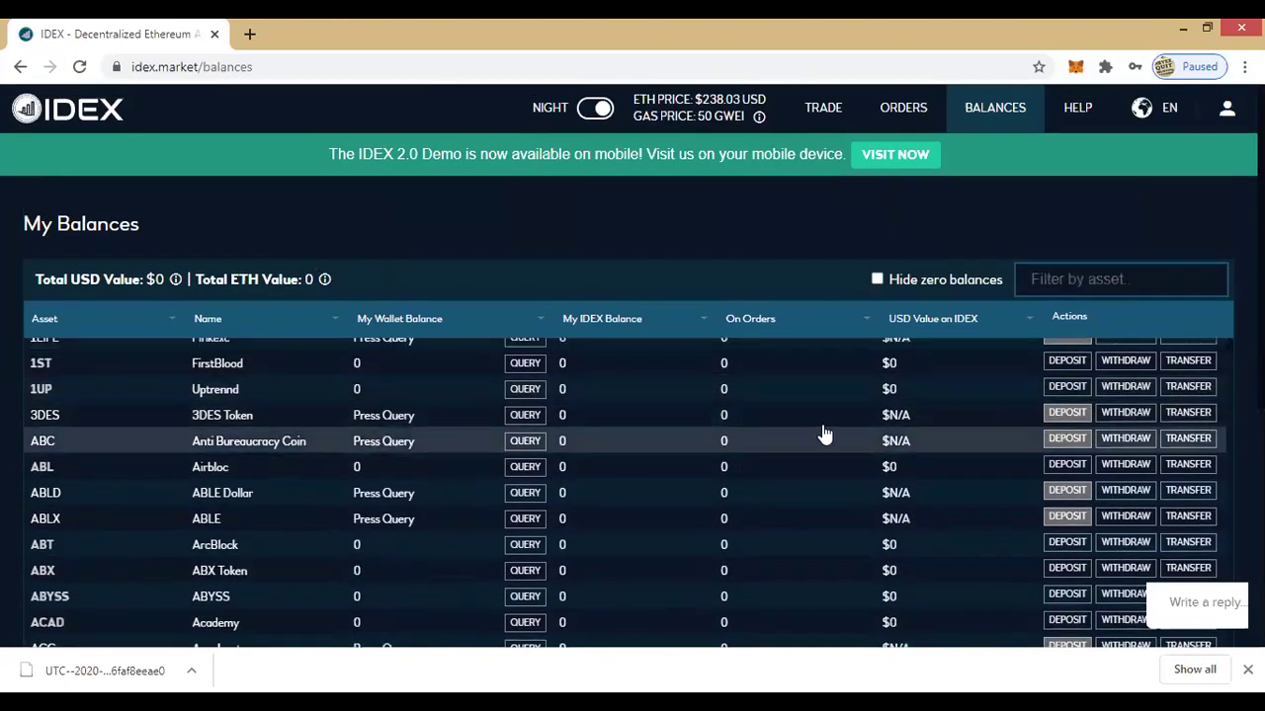
scroll(1136, 386, down, 2)
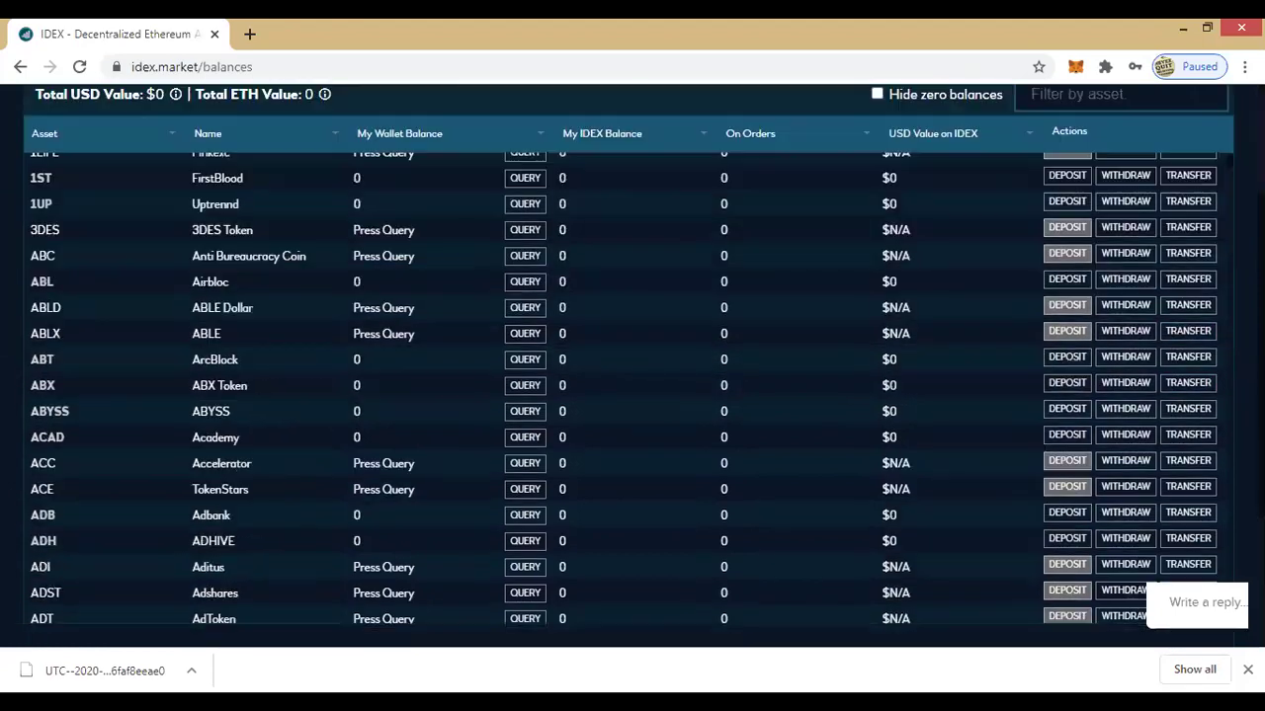
scroll(1136, 386, up, 2)
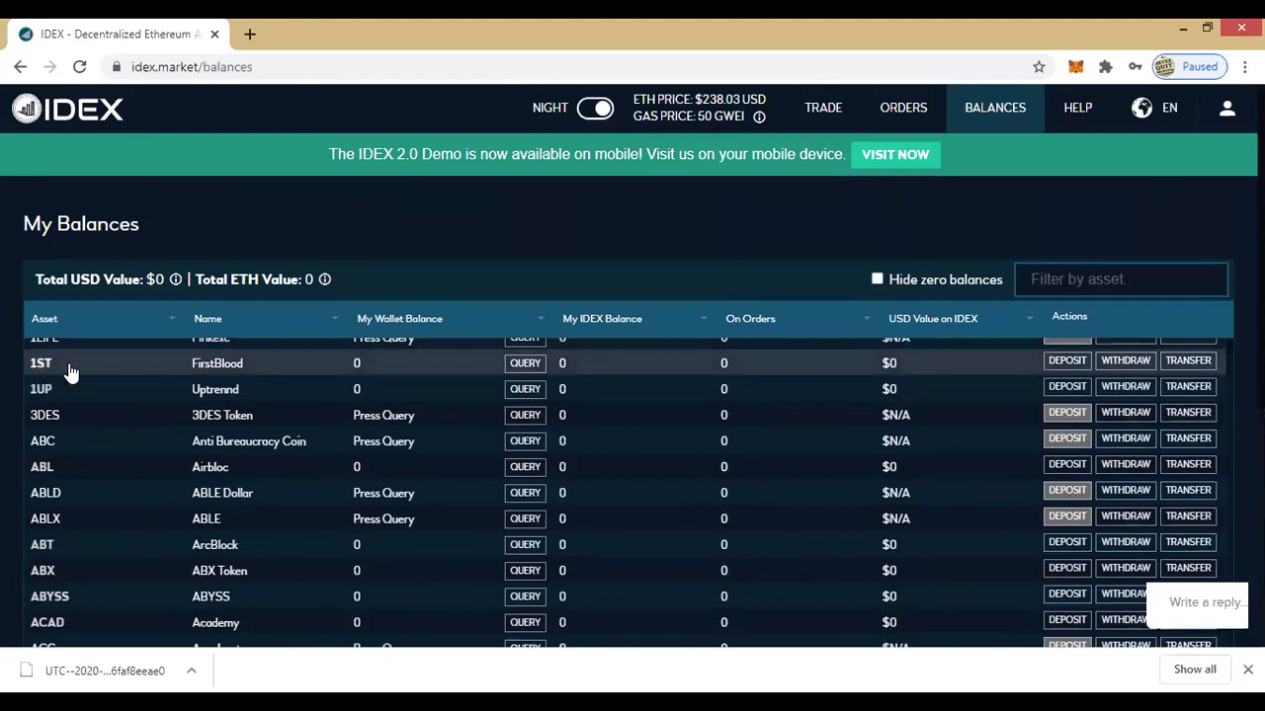
scroll(154, 467, up, 2)
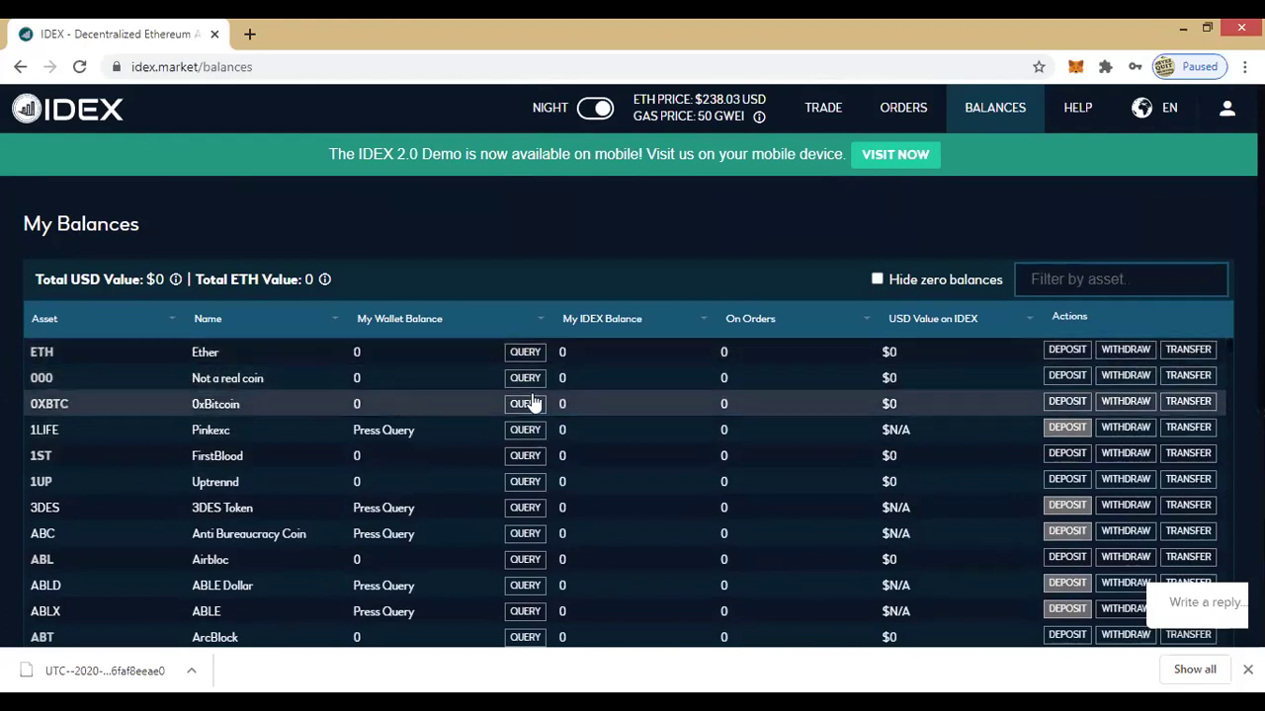
click(1185, 405)
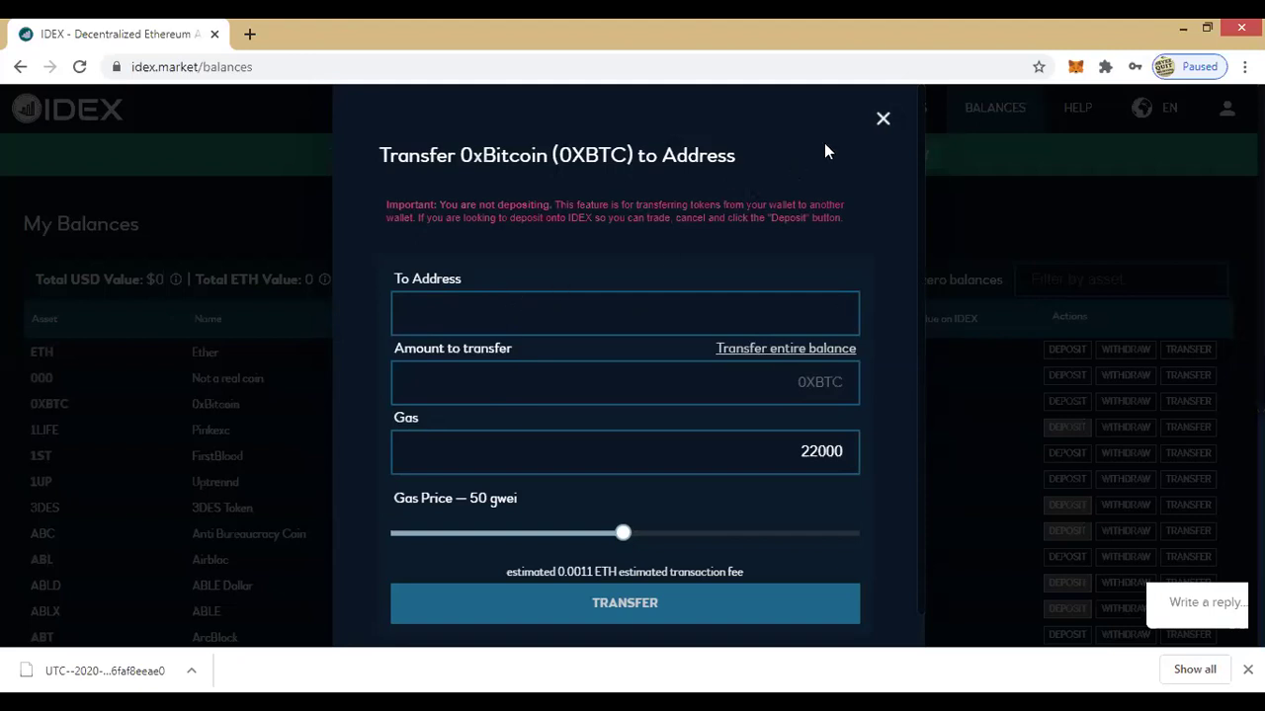
key(Escape)
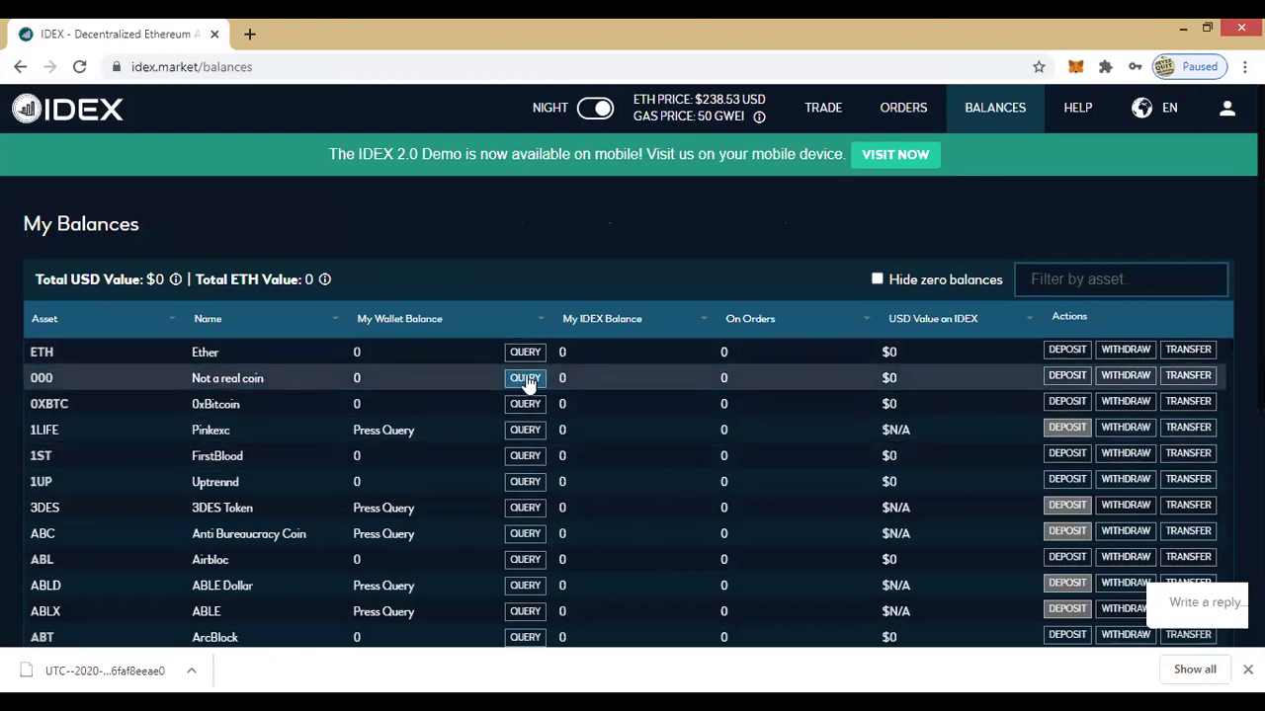
Step: Open the Singularity.net (AGI) deposit form and close it without depositing
scroll(524, 400, down, 1)
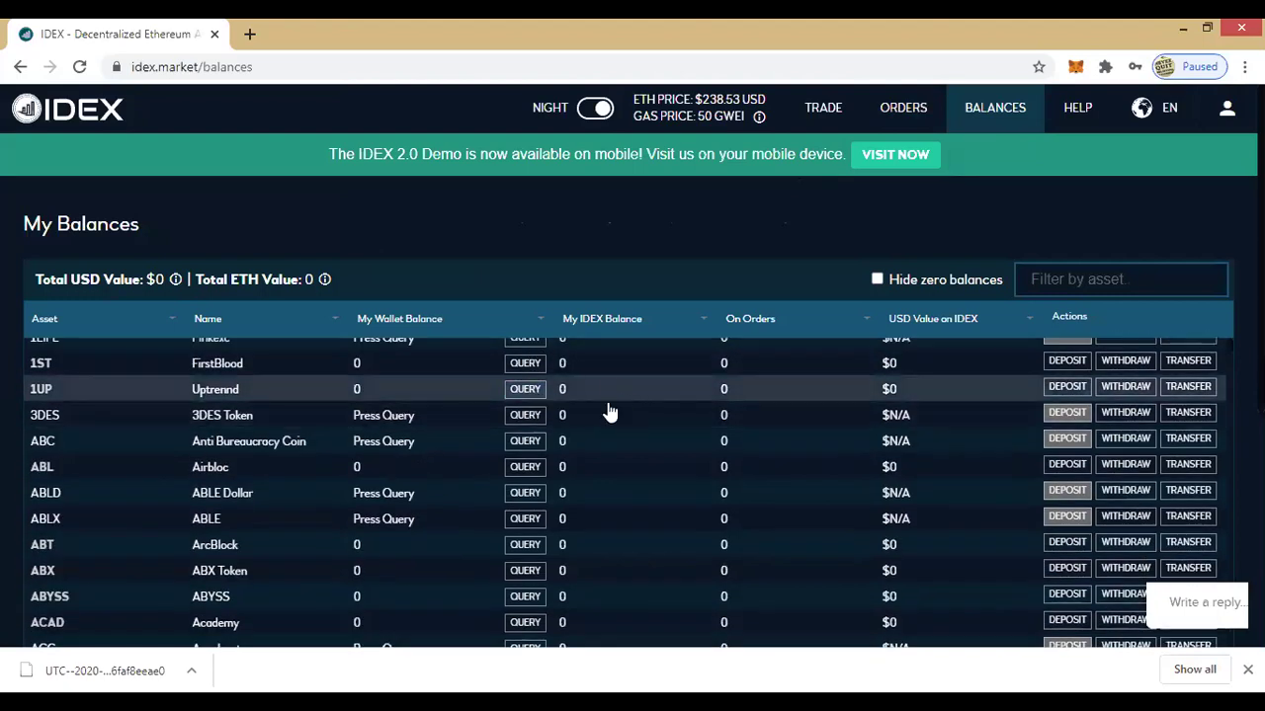
scroll(538, 405, down, 1)
scroll(542, 381, down, 2)
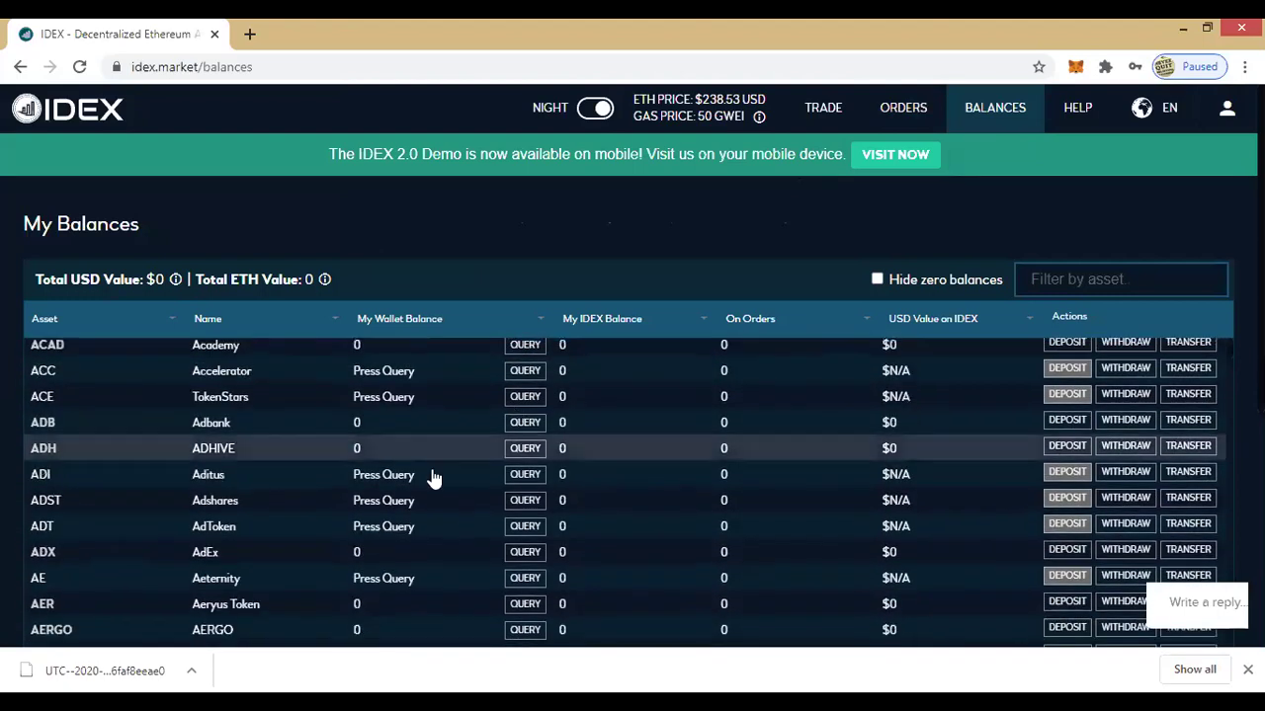
scroll(838, 385, up, 3)
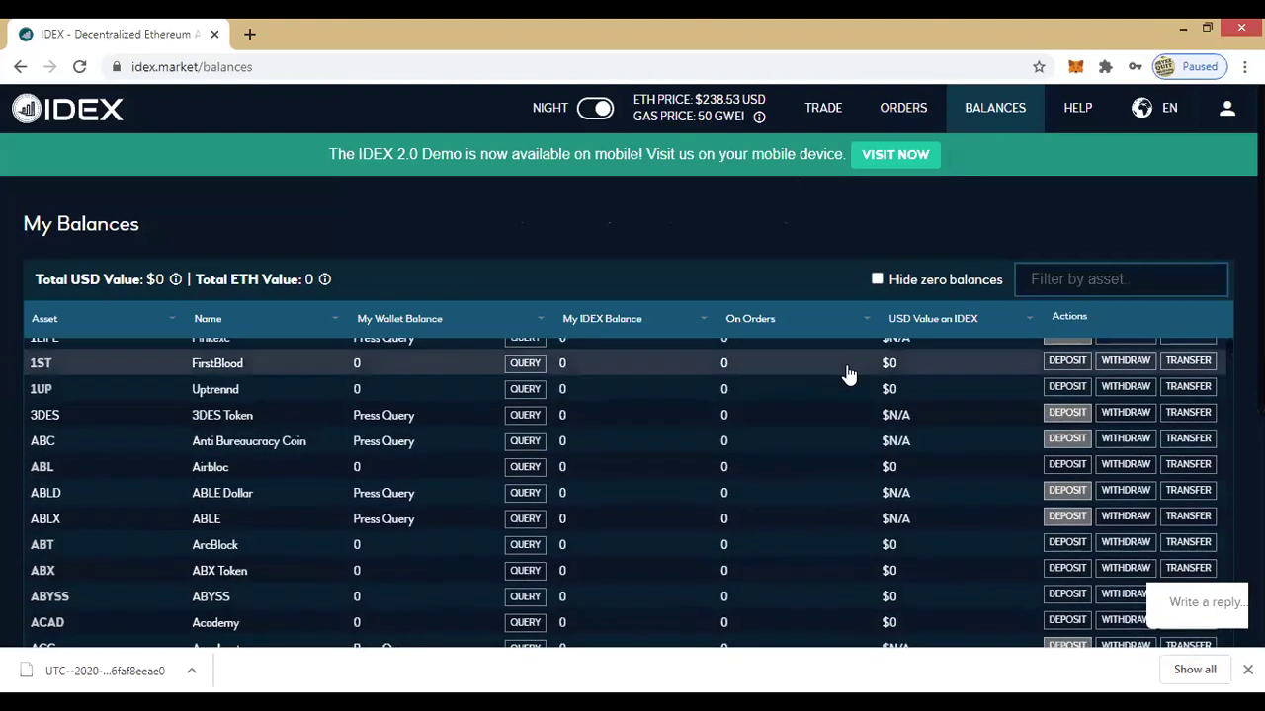
scroll(845, 378, up, 2)
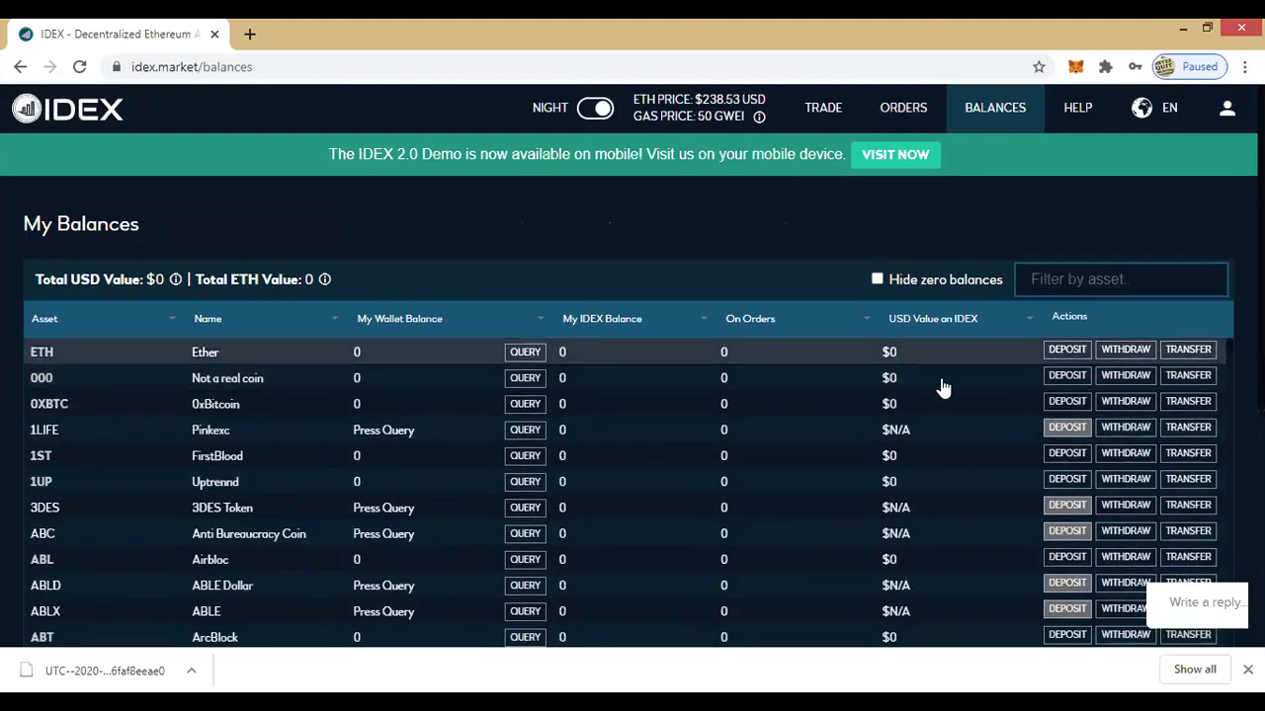
scroll(943, 386, down, 1)
scroll(1085, 171, down, 5)
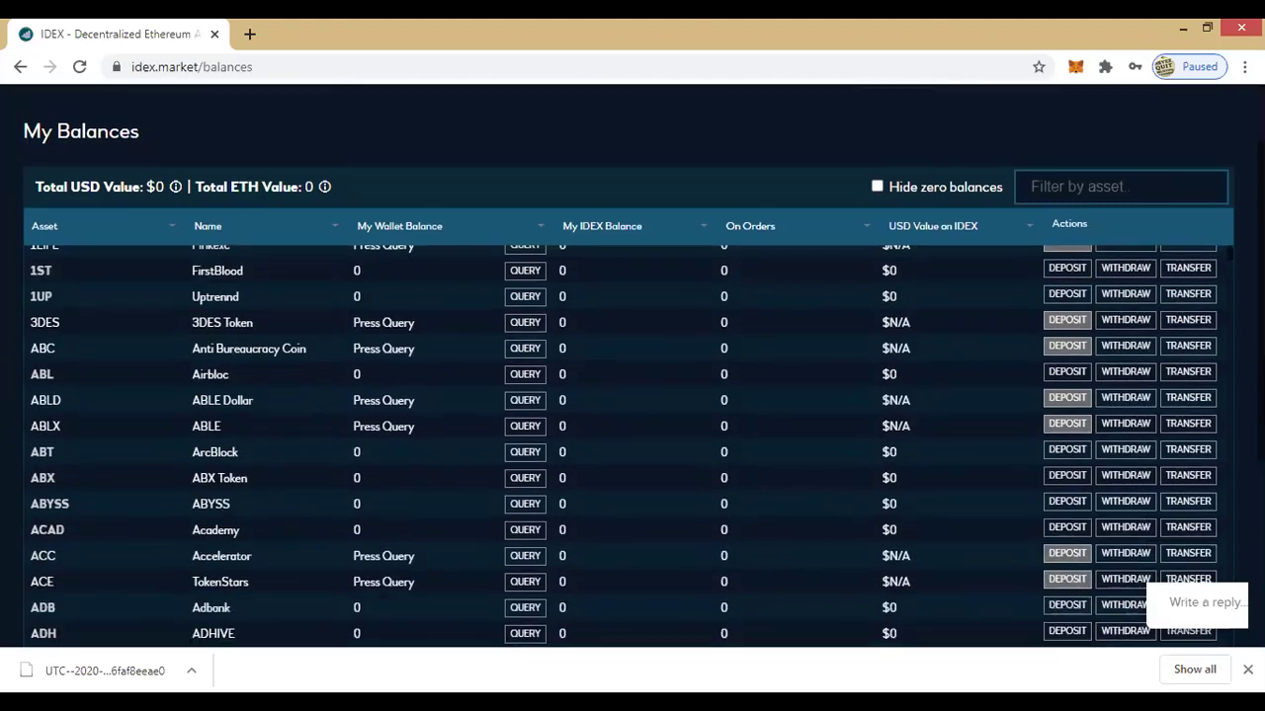
scroll(1087, 187, down, 2)
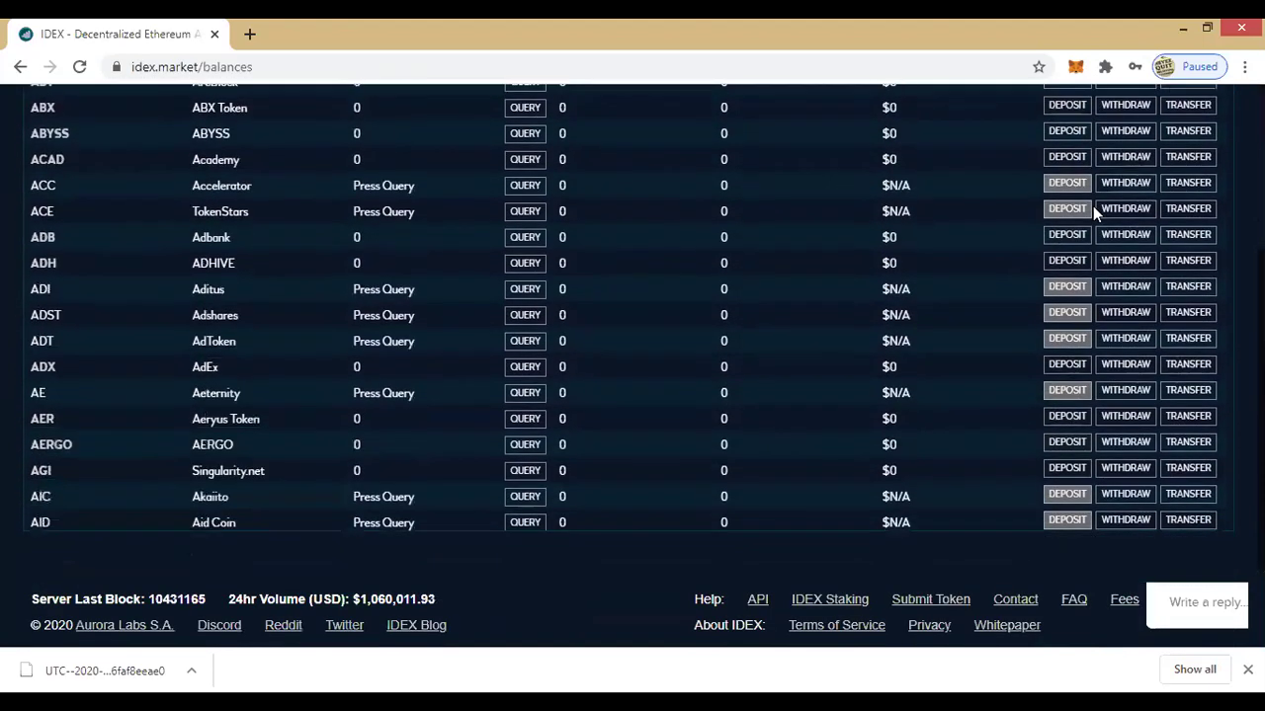
scroll(1097, 261, down, 2)
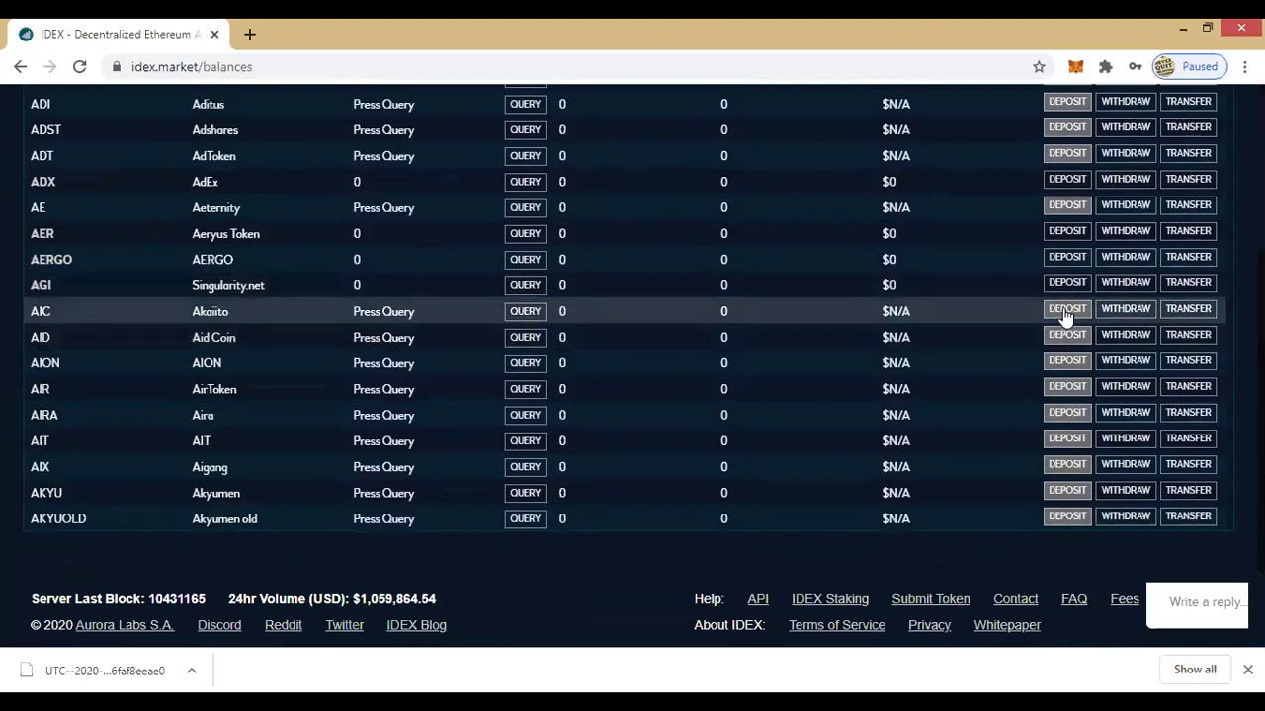
click(1060, 284)
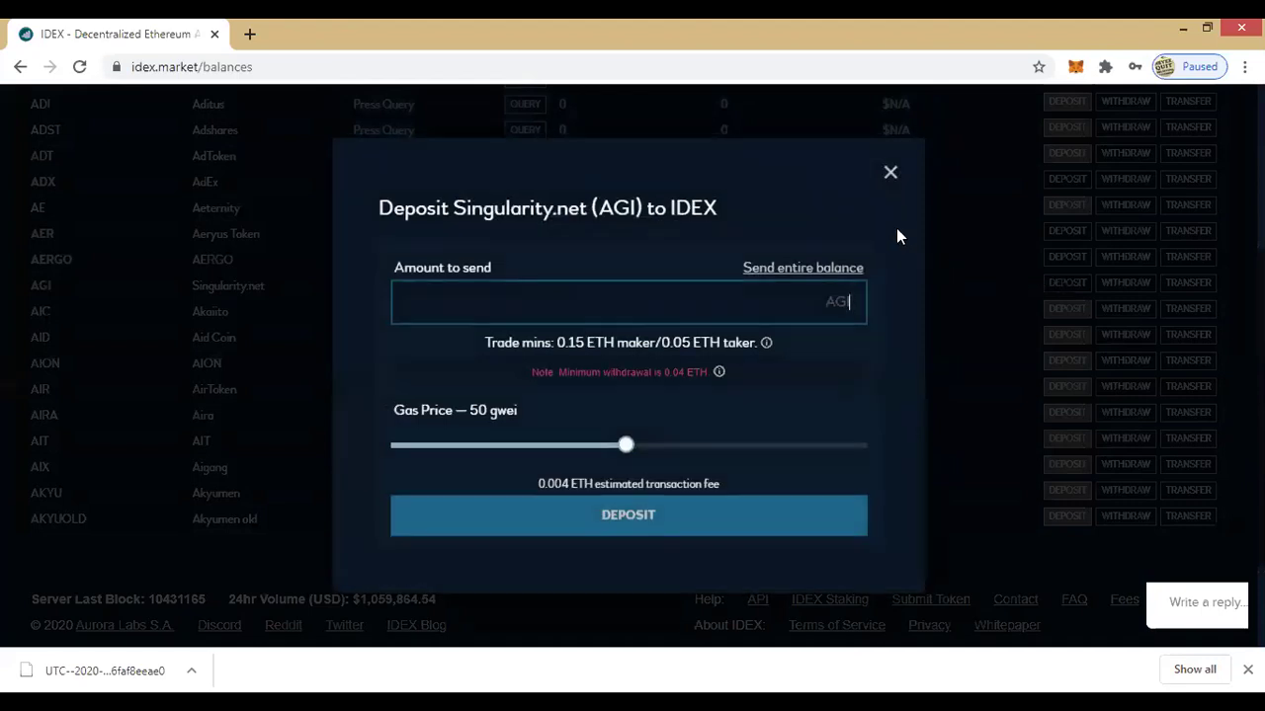
click(889, 175)
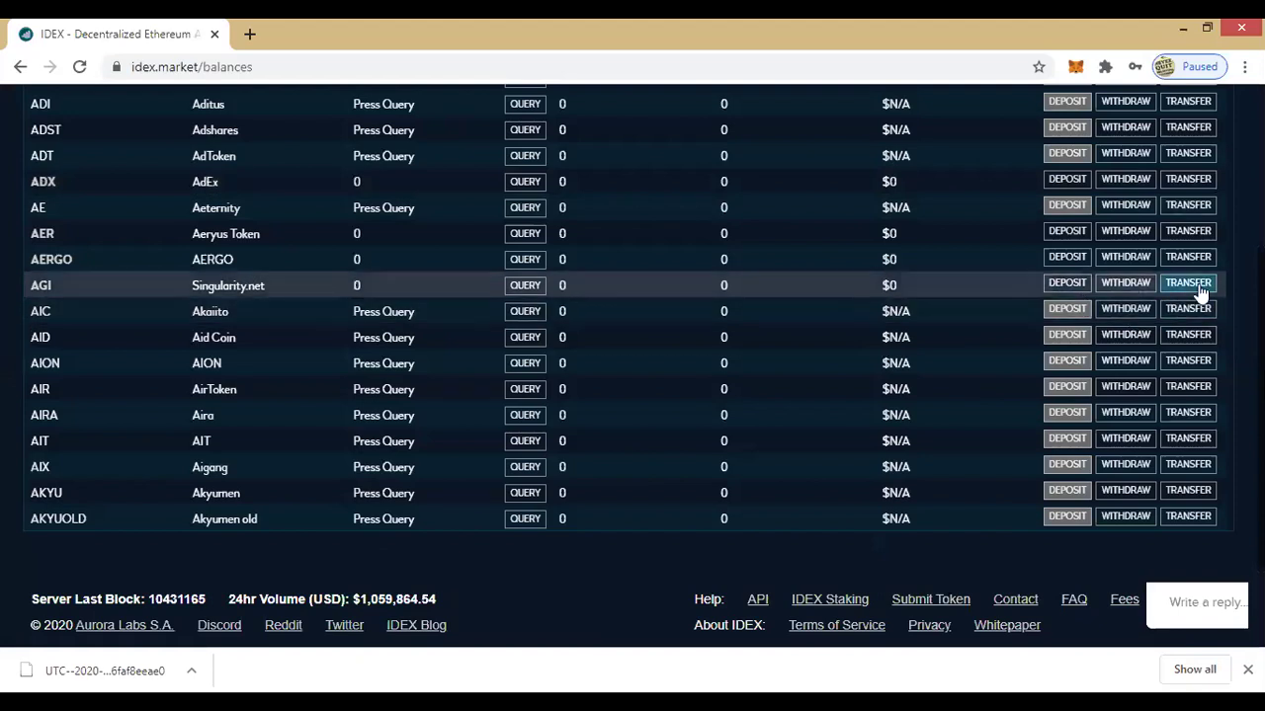
Step: Scroll the balances table back up to the FirstBlood (1ST) row
scroll(1201, 281, up, 2)
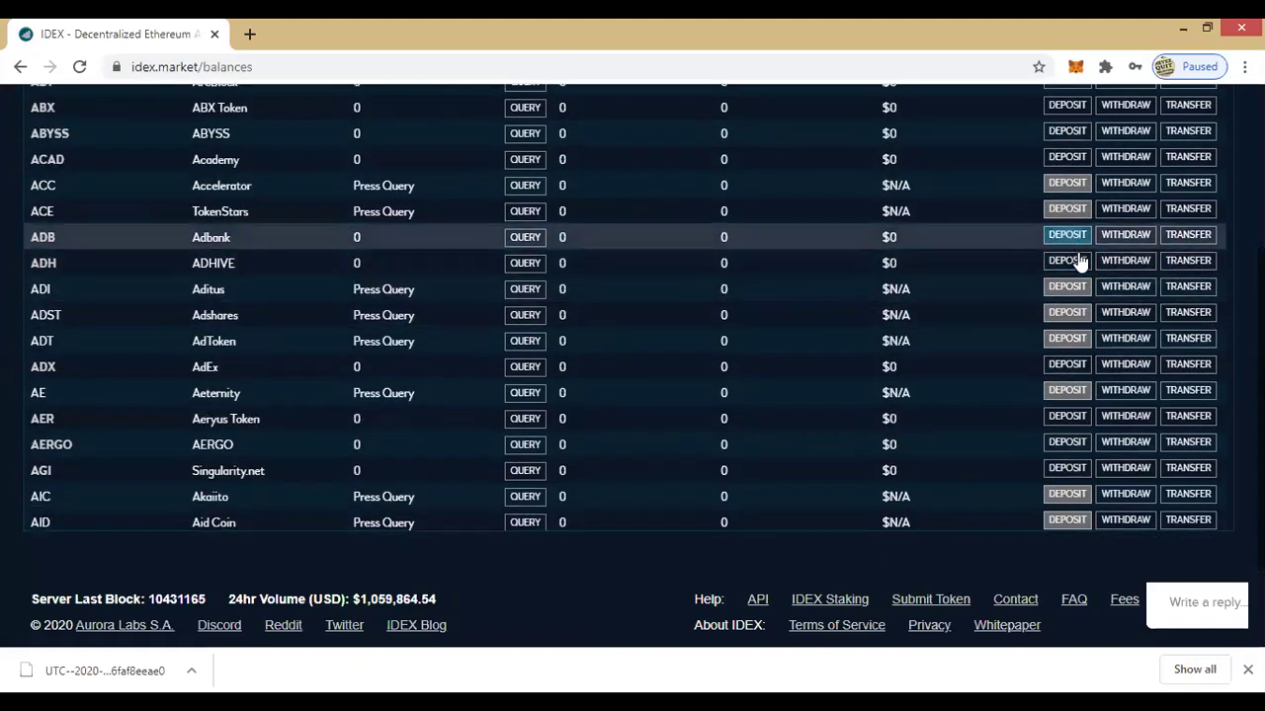
scroll(1047, 296, up, 1)
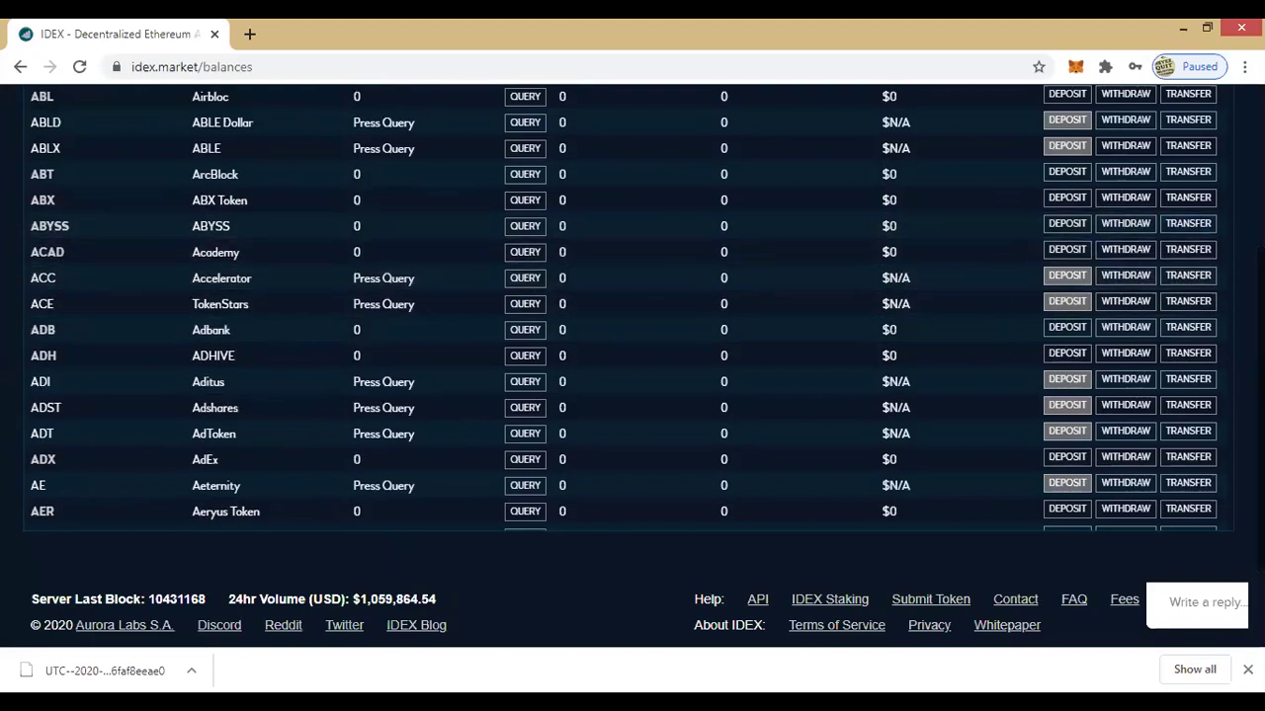
scroll(1221, 253, up, 1)
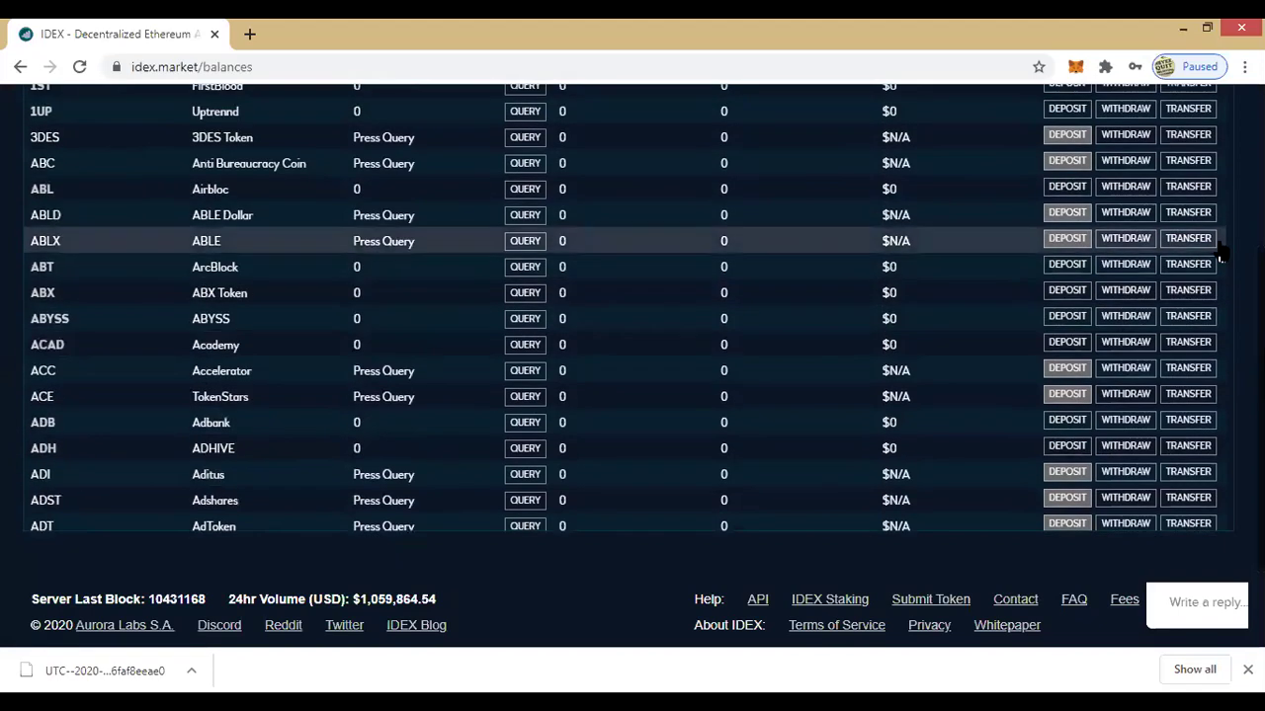
scroll(1222, 254, up, 1)
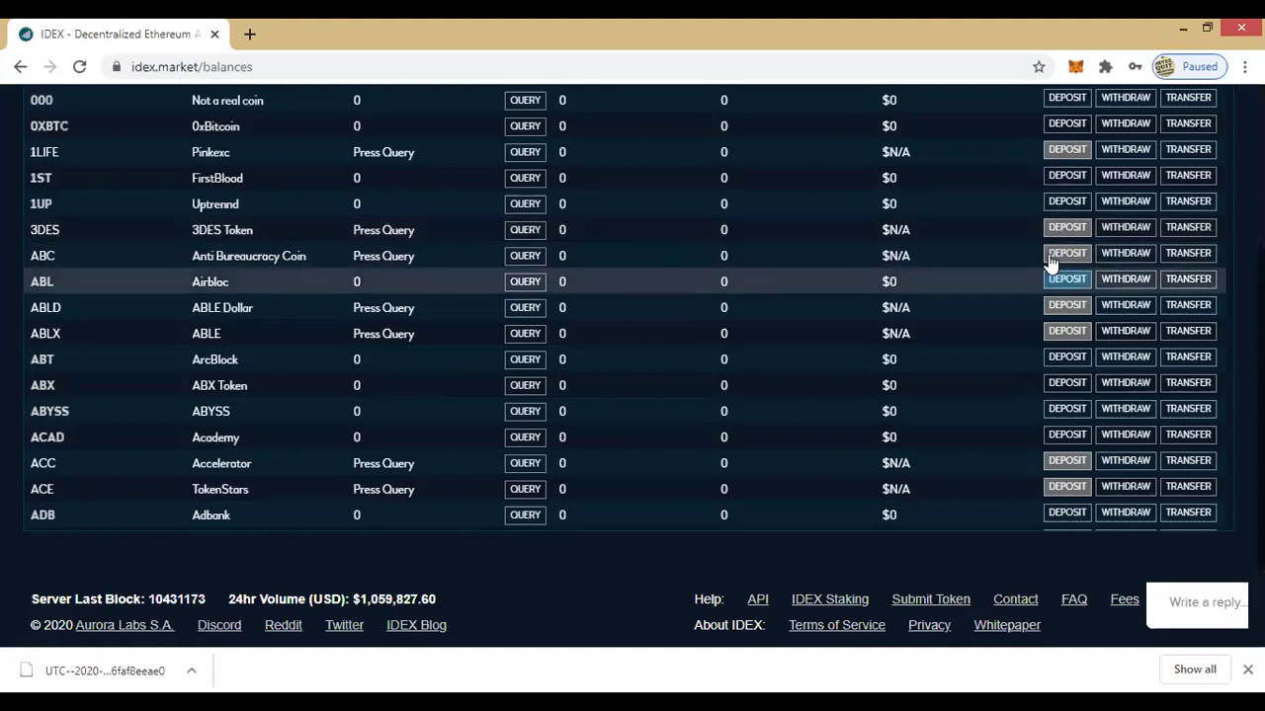
Step: Enter a 20000 1ST deposit with gas price lowered to 41 gwei and submit for confirmation
click(1060, 177)
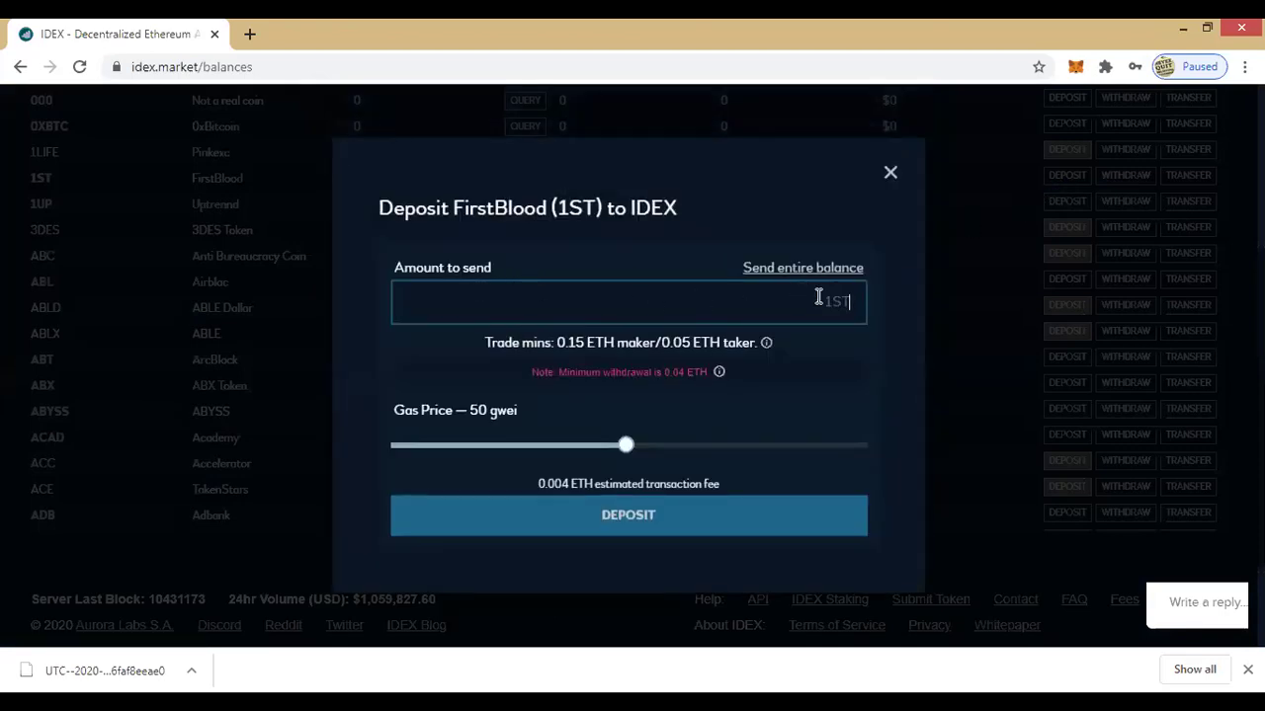
text(2)
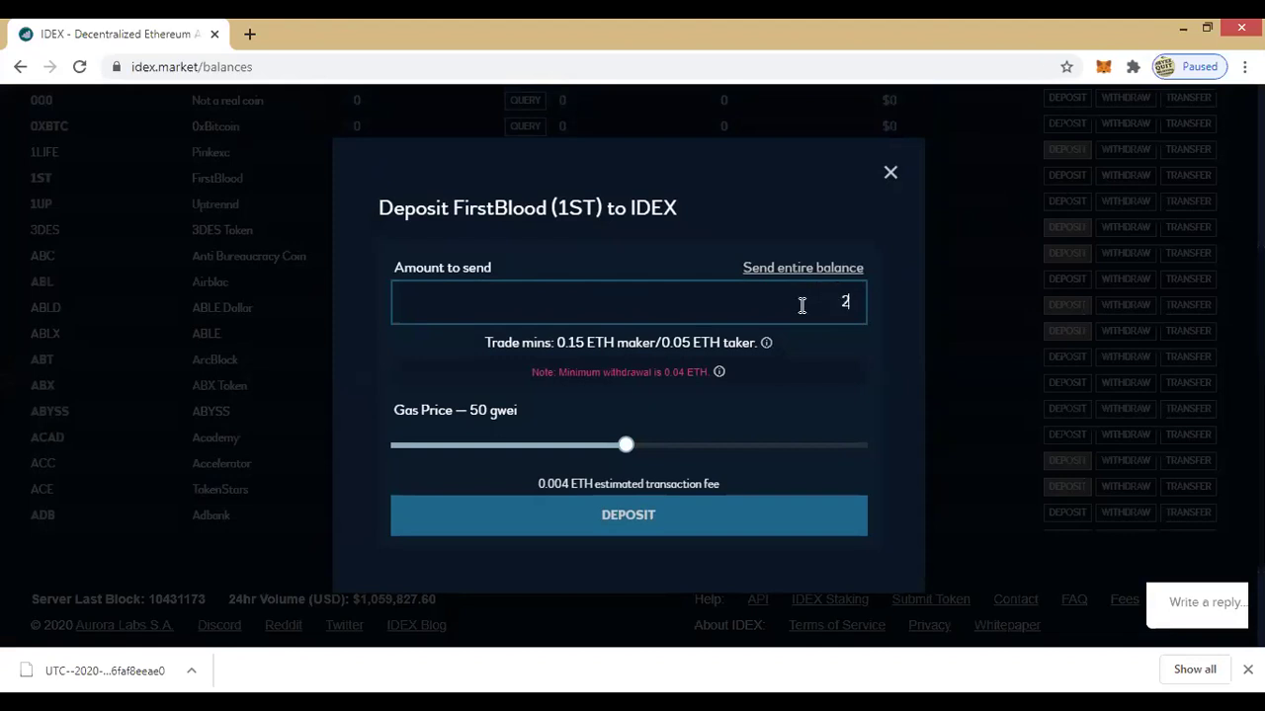
text(0000)
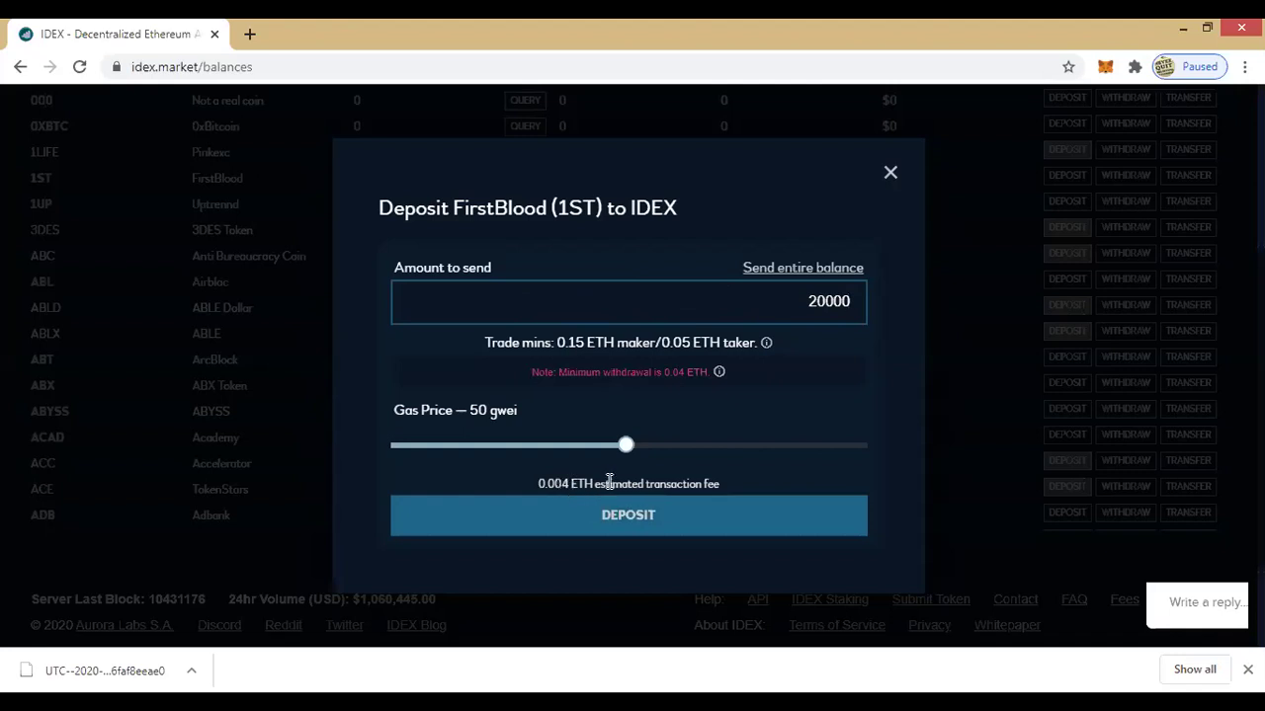
drag(625, 445, 584, 452)
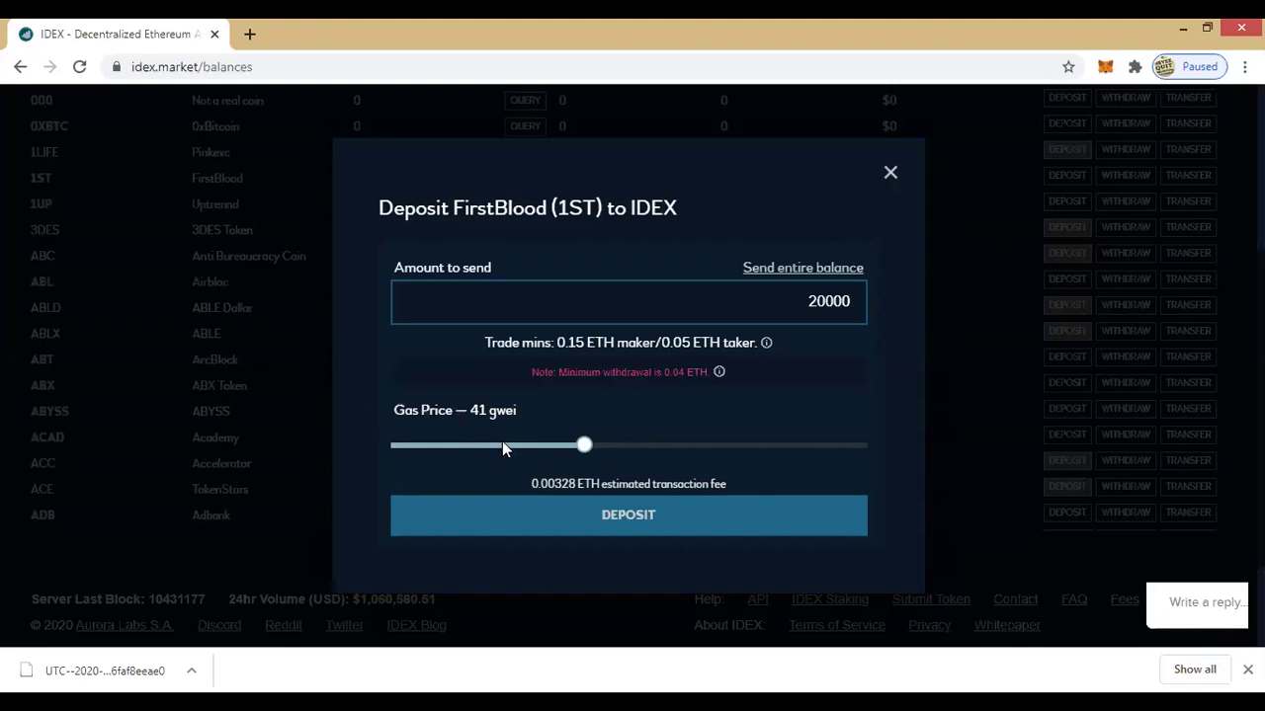
click(617, 515)
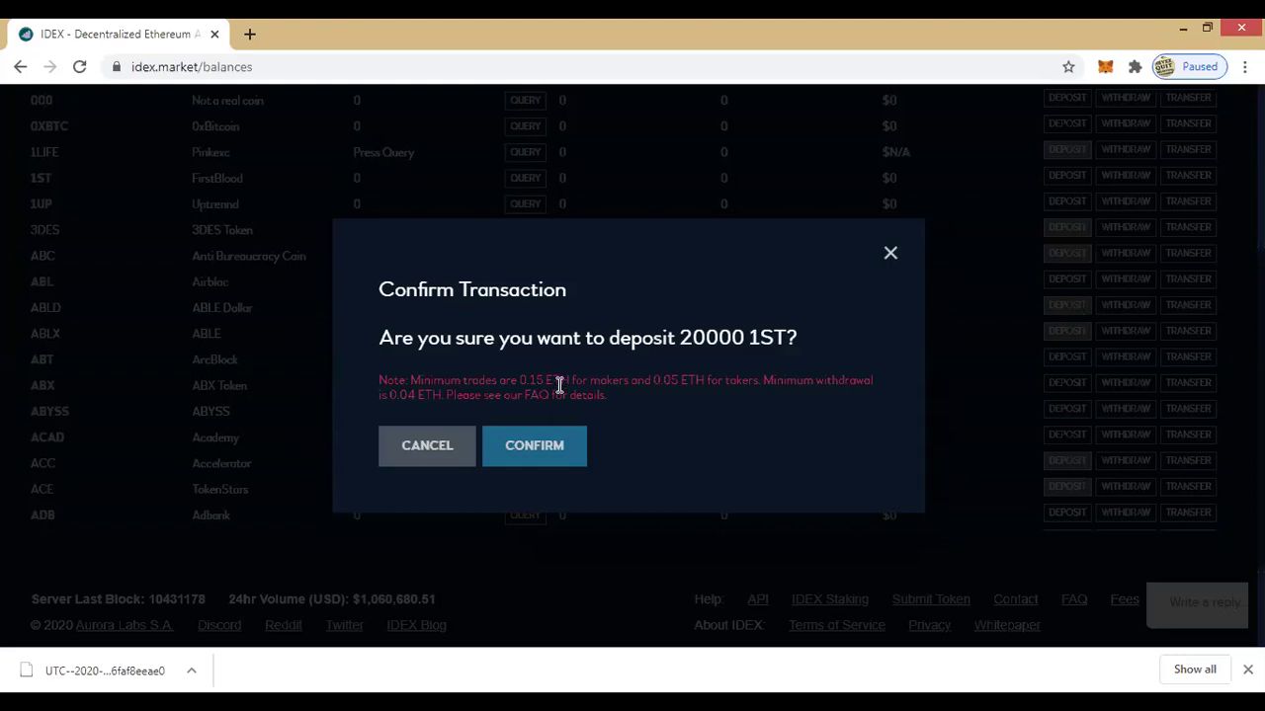
Step: Confirm the 20000 1ST deposit, acknowledge the 'Insufficient 1ST' alert, and close the form
click(538, 447)
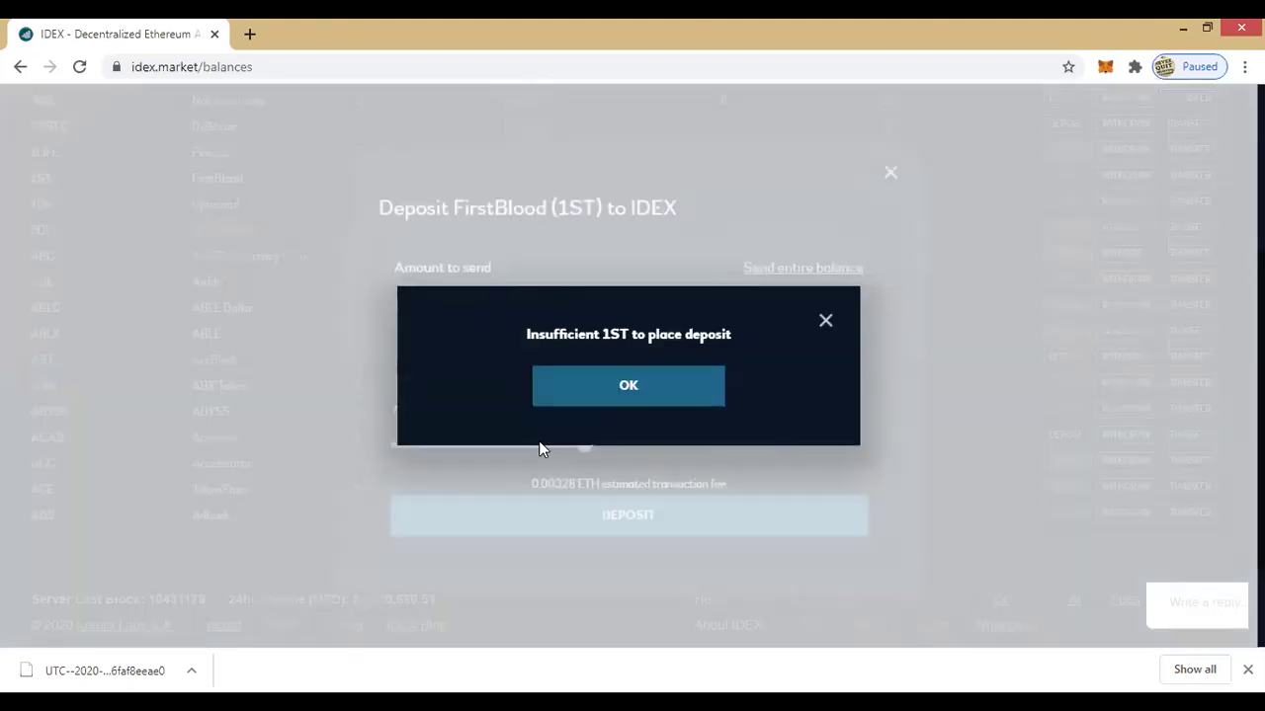
click(631, 383)
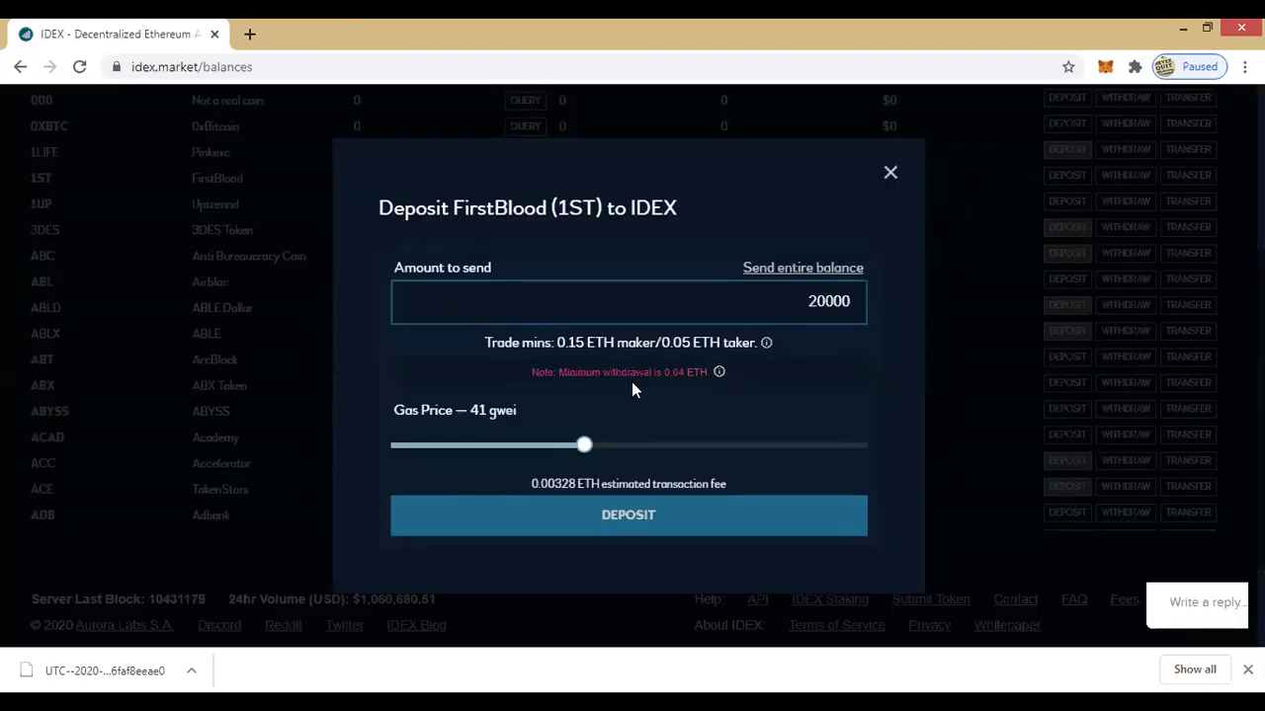
click(889, 176)
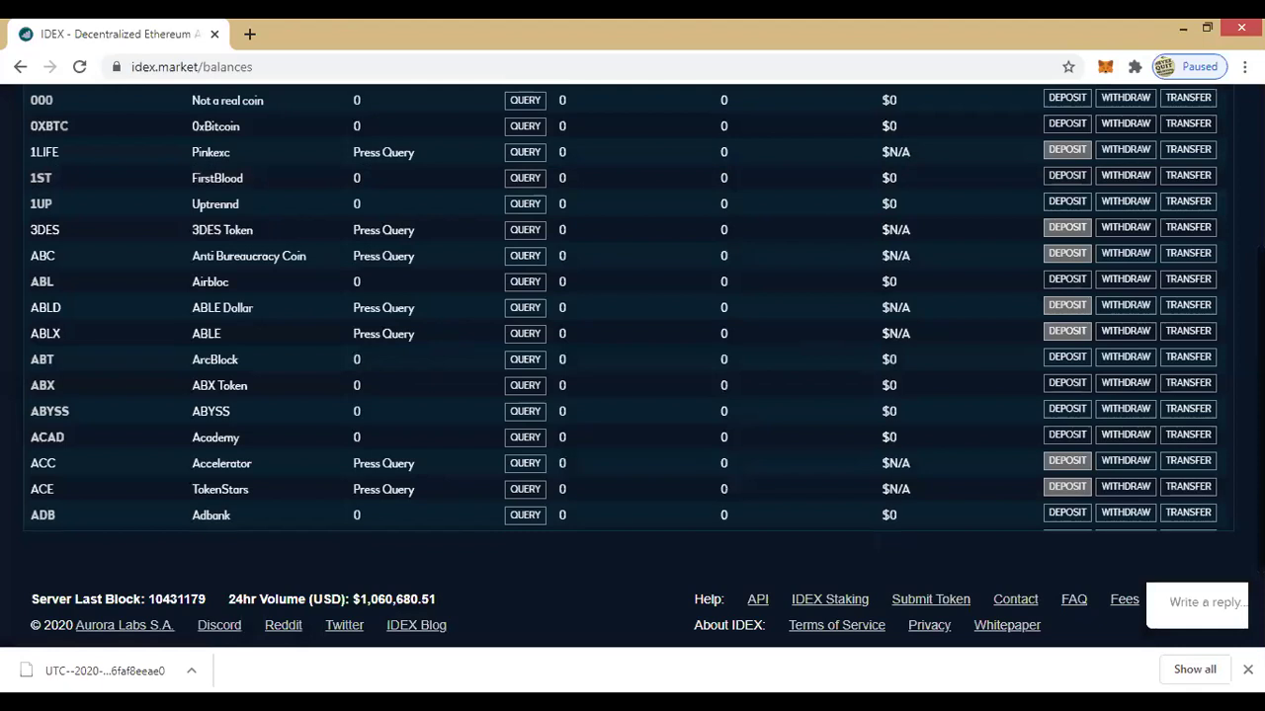
Step: View the Deposit/Withdrawal History under Balances, which shows no entries
scroll(632, 396, up, 3)
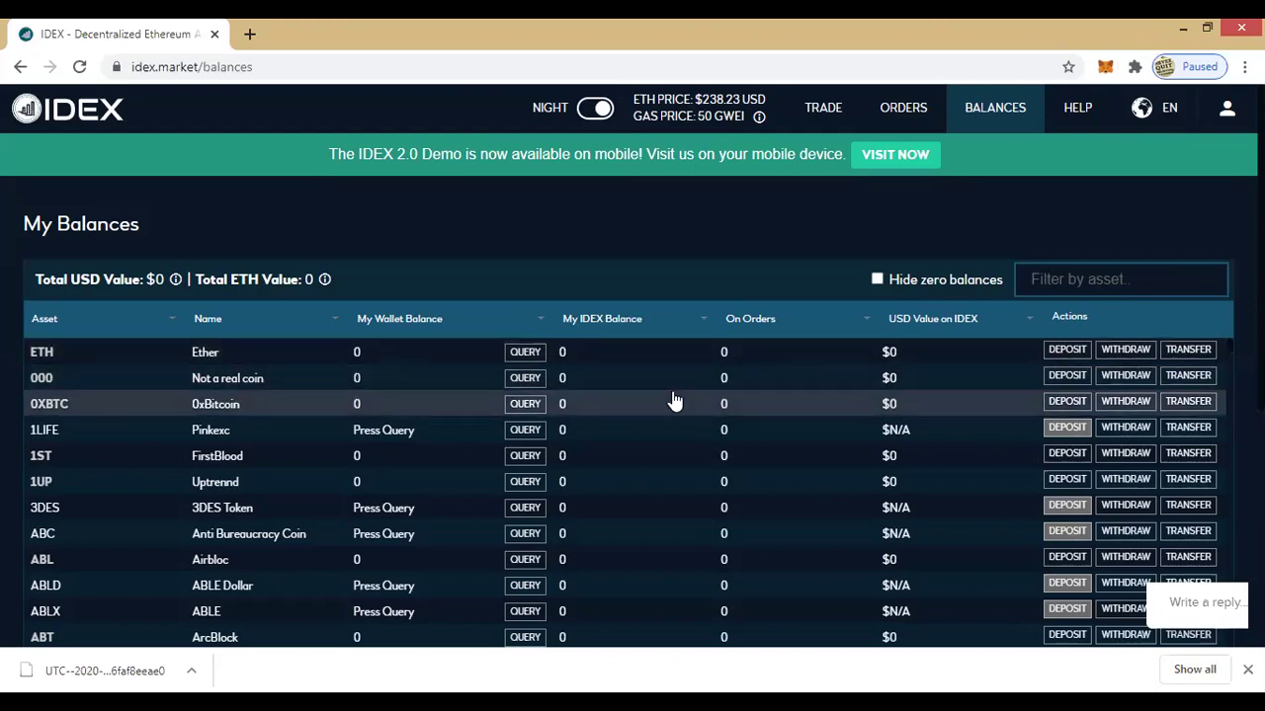
mouse_move(944, 142)
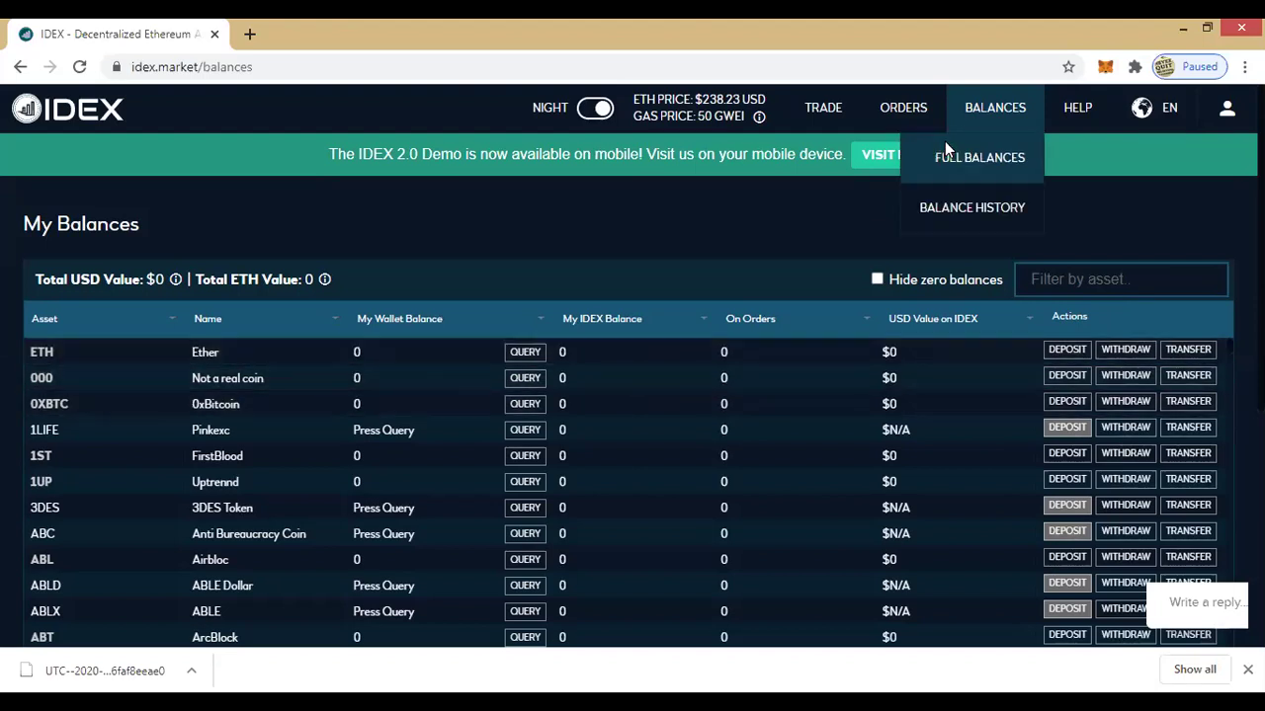
click(976, 208)
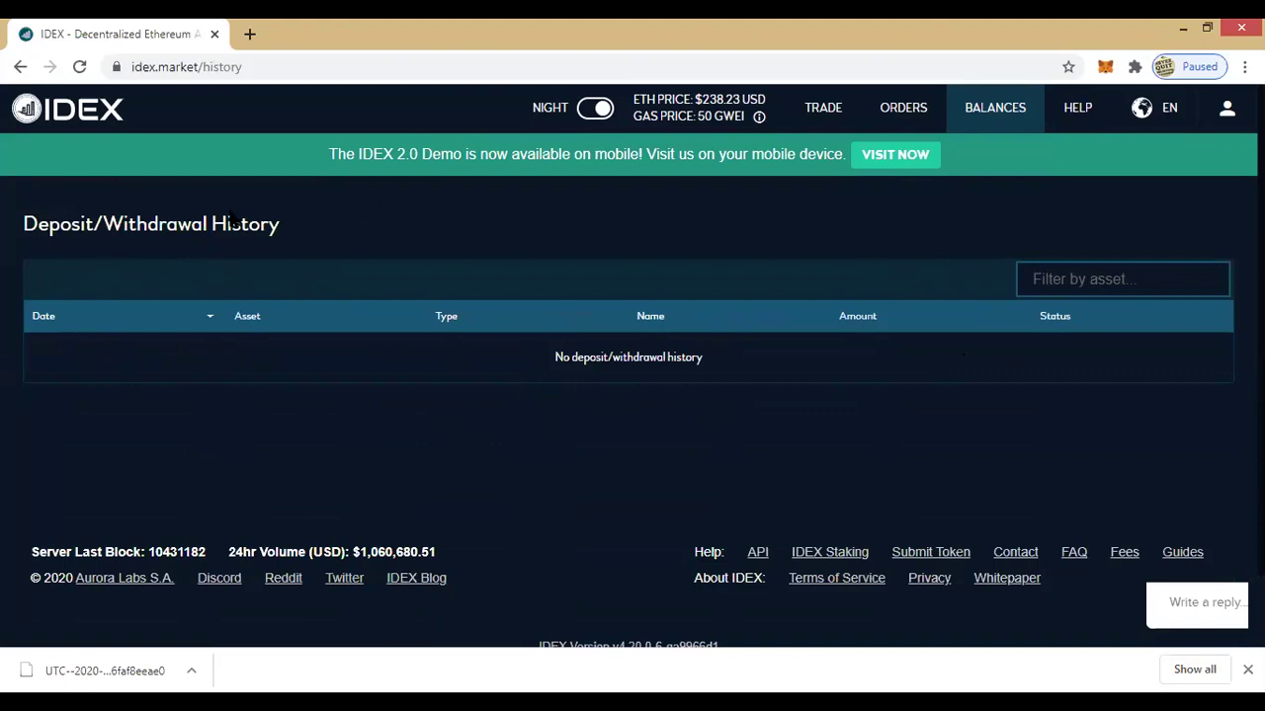
mouse_move(995, 111)
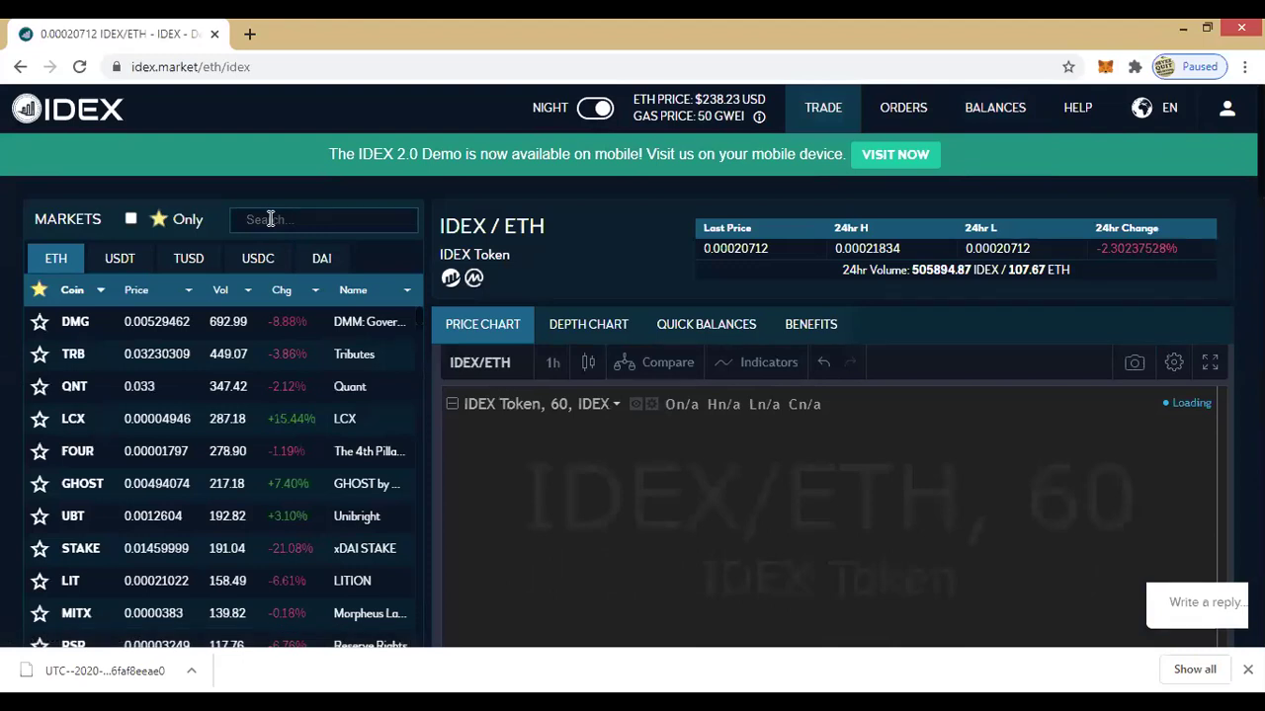
Step: Search markets for '1s', open the FirstBlood 1ST/ETH market and scroll through its page
click(270, 220)
text(1s)
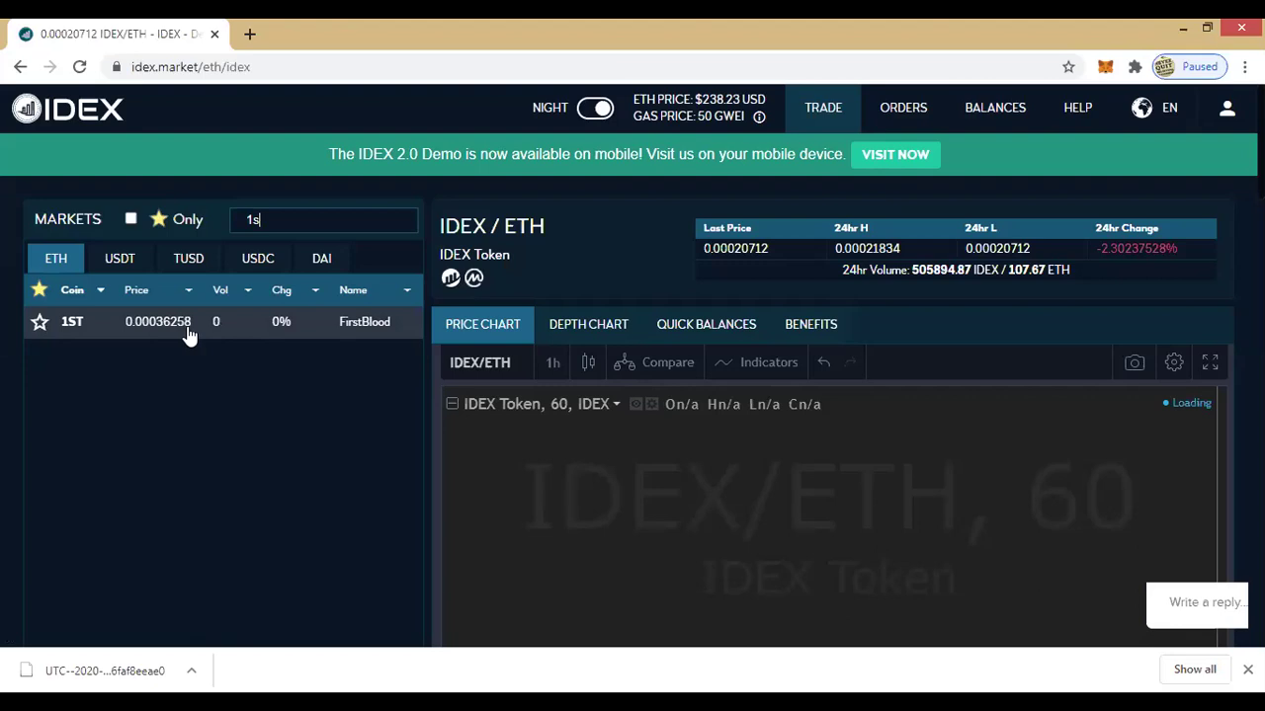
click(362, 320)
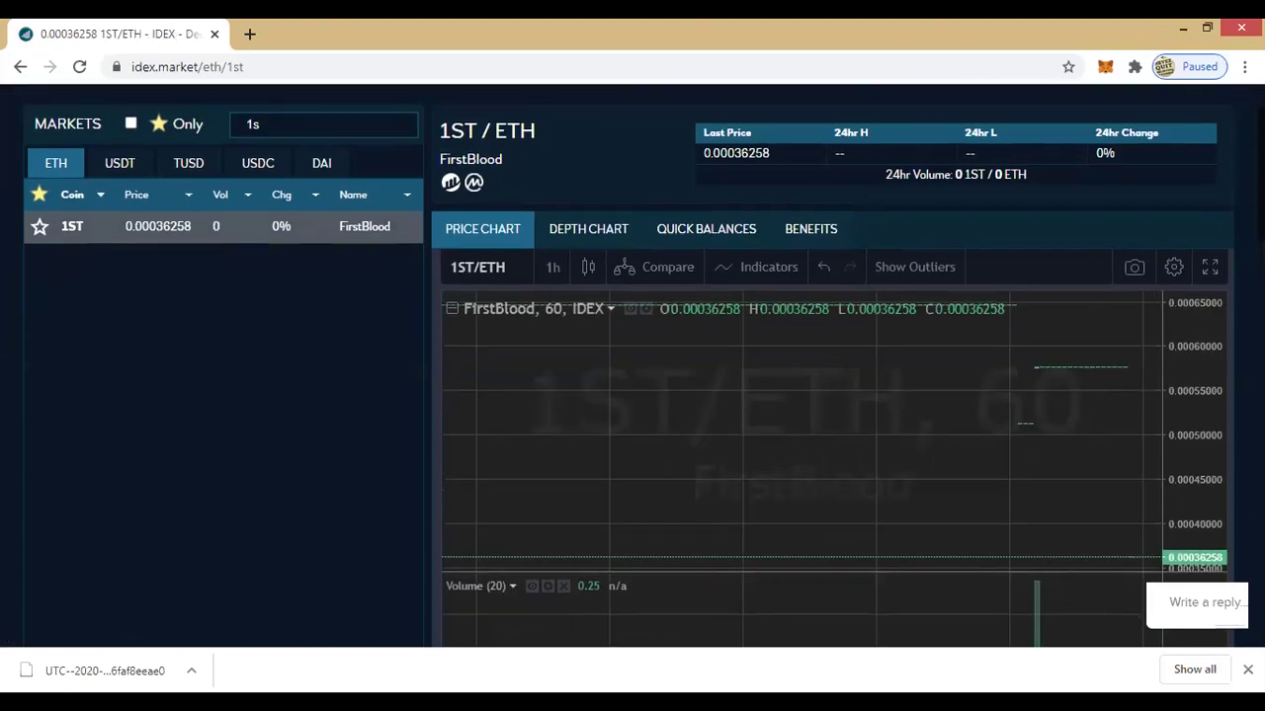
scroll(632, 396, down, 2)
scroll(632, 395, down, 1)
scroll(632, 395, down, 4)
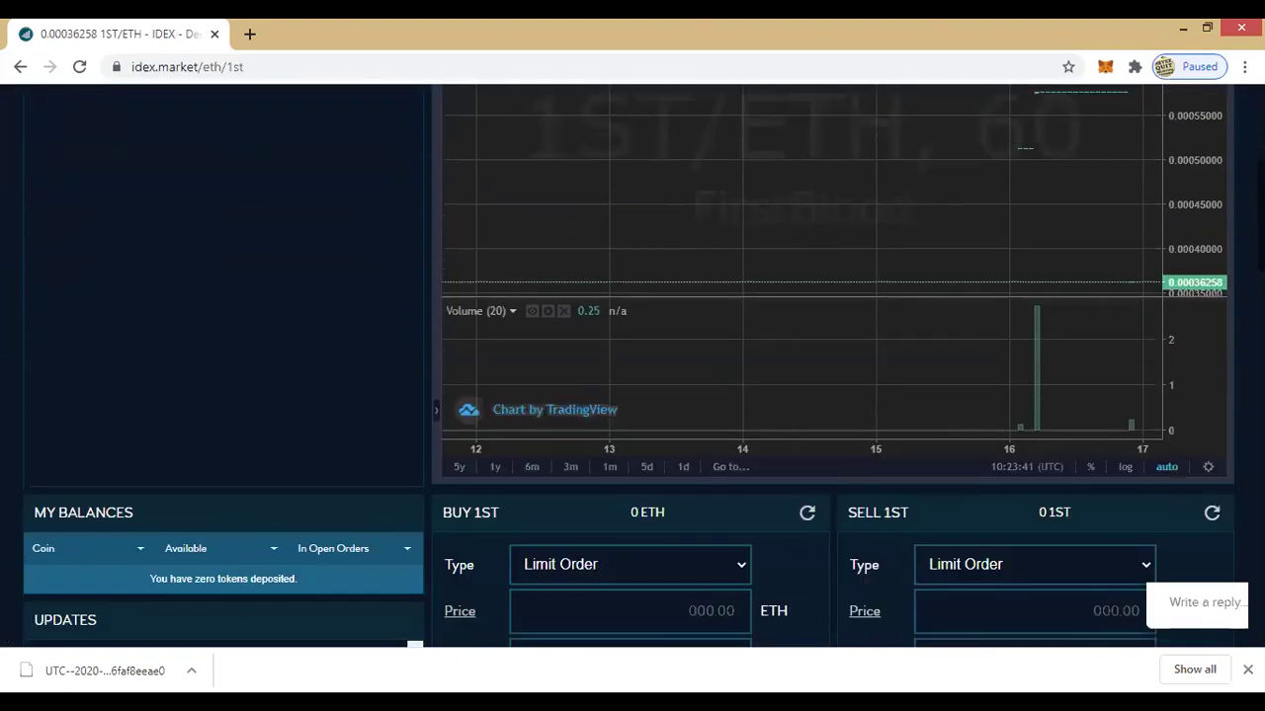
scroll(1053, 375, down, 1)
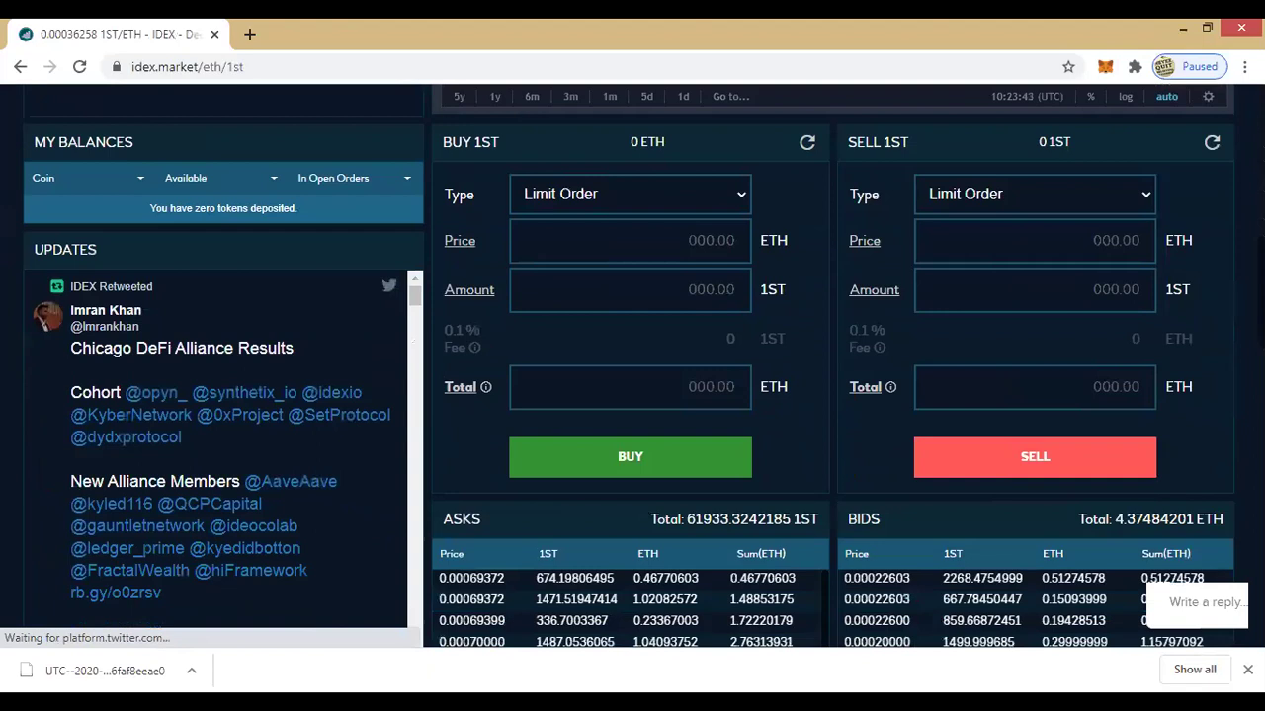
scroll(1053, 375, up, 1)
scroll(830, 375, up, 5)
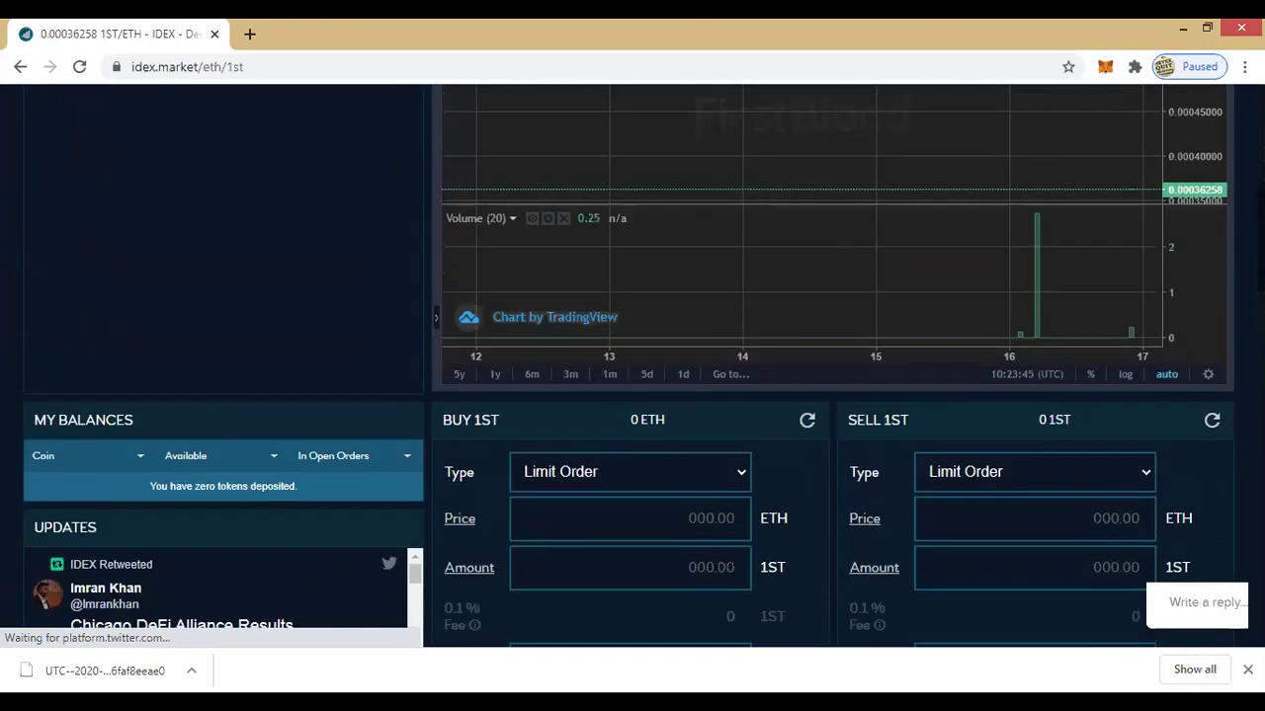